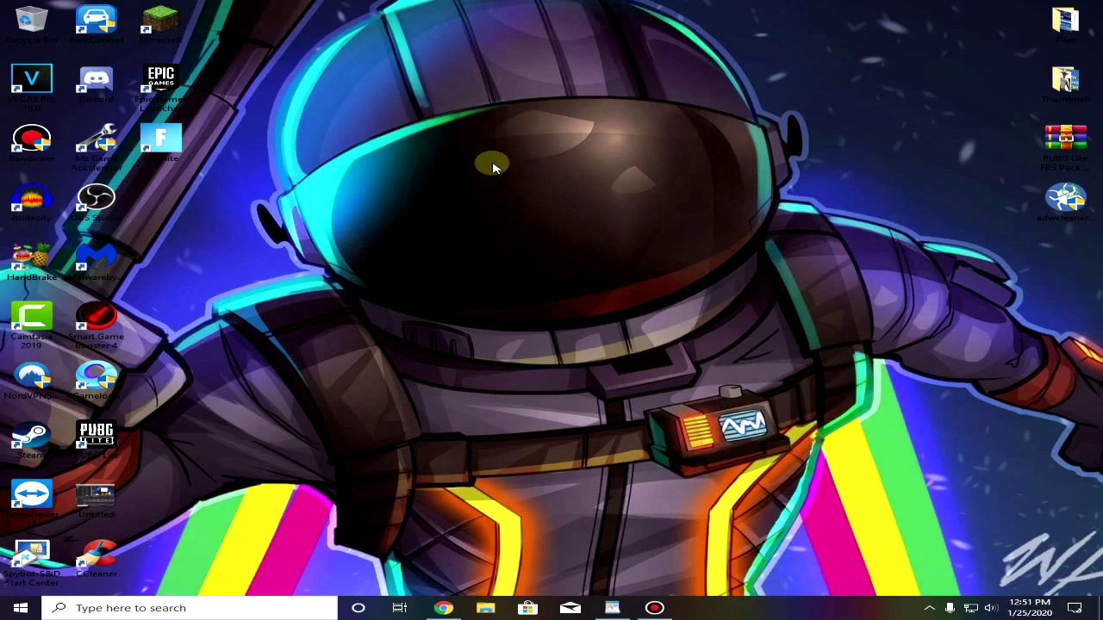
Search Windows for "restore" and open the restore point settings in System Properties.
{"action": "left_click", "coordinate": [218, 608]}
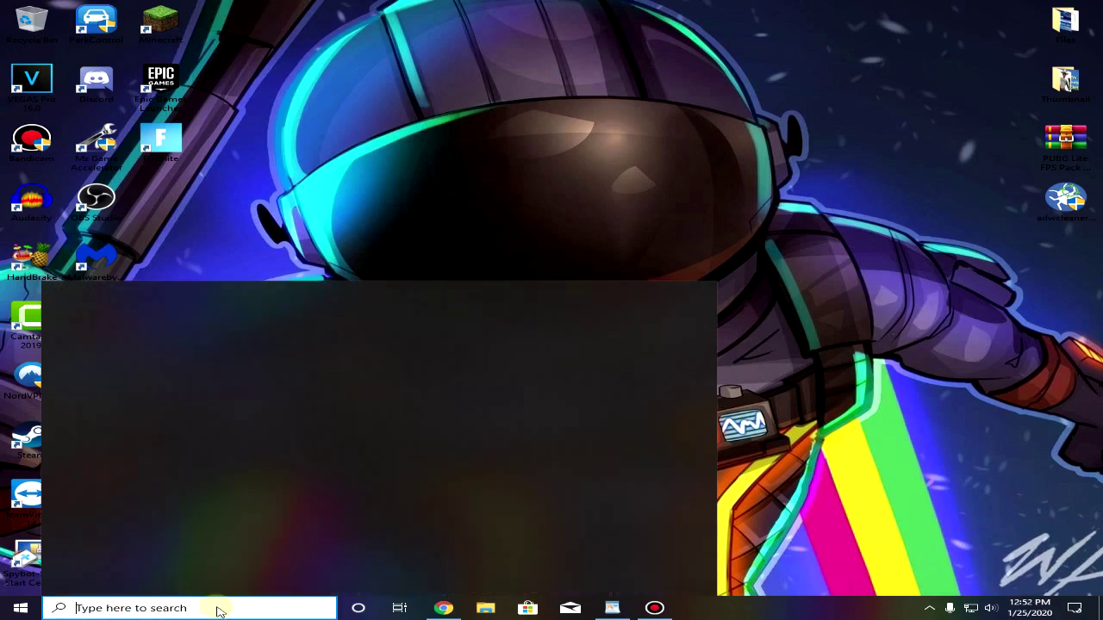
{"action": "type", "text": "restore"}
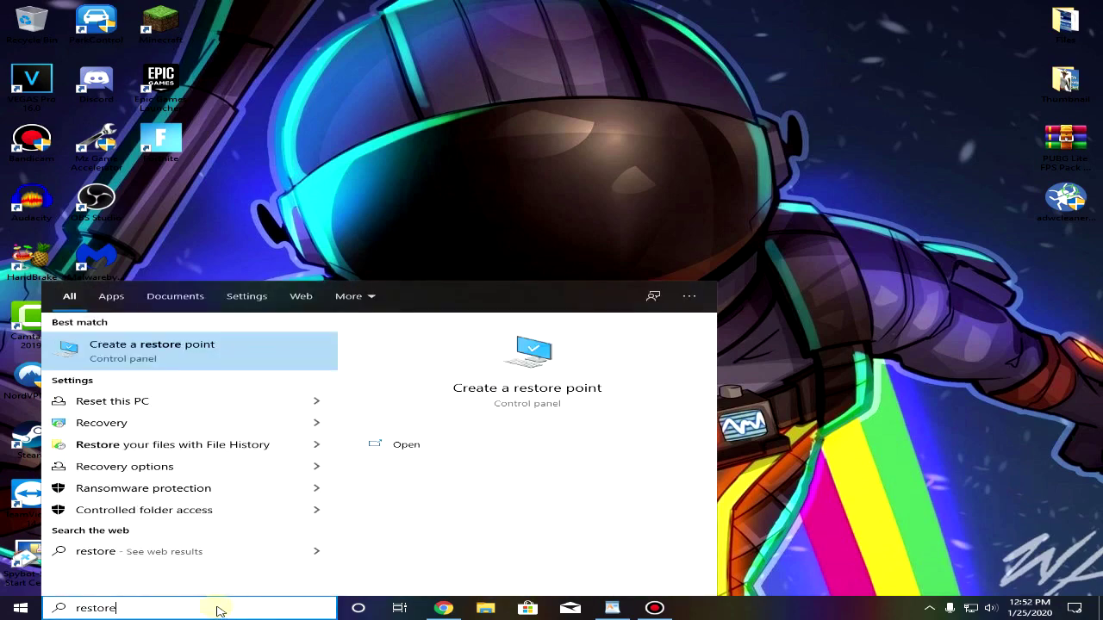
{"action": "left_click", "coordinate": [211, 364]}
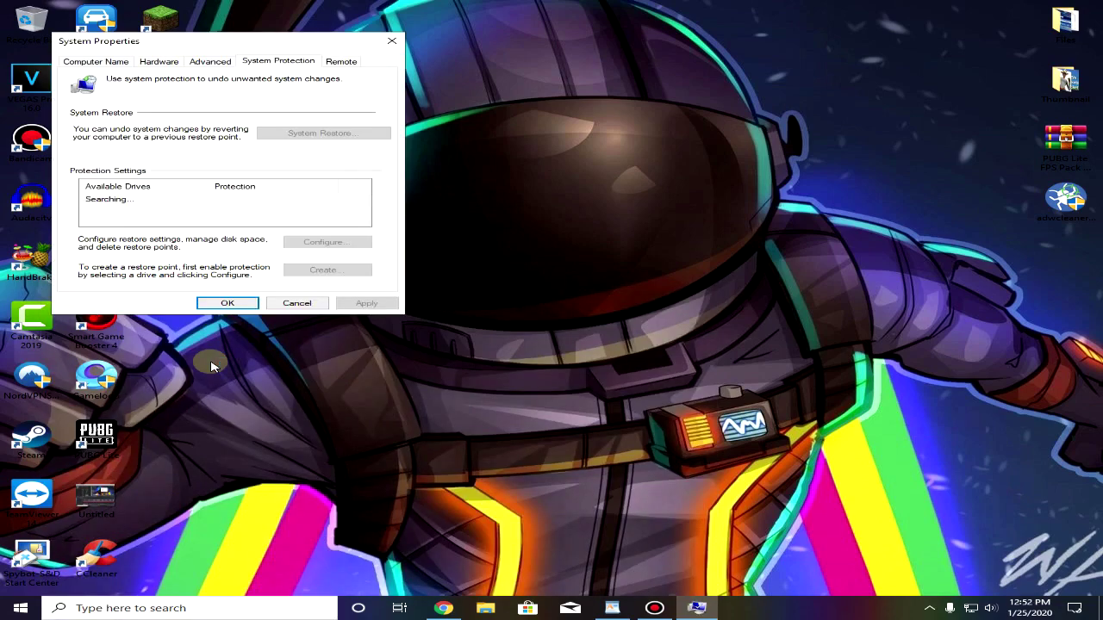
{"action": "left_click_drag", "start_coordinate": [177, 40], "coordinate": [425, 93]}
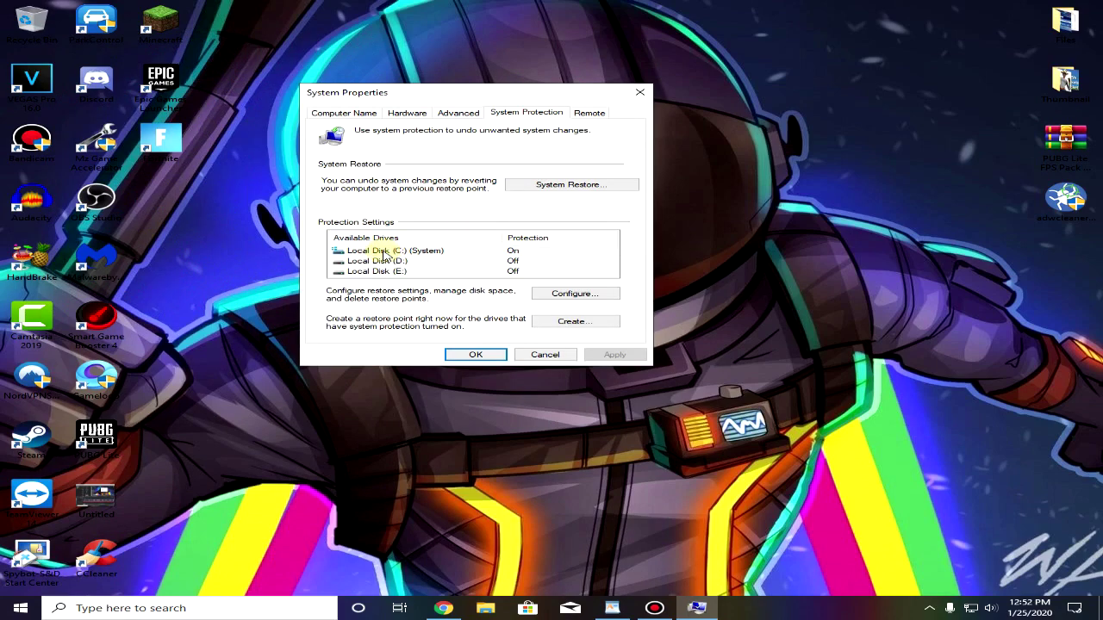
Create a restore point for Local Disk (C:) with the description "rek".
{"action": "left_click", "coordinate": [385, 251]}
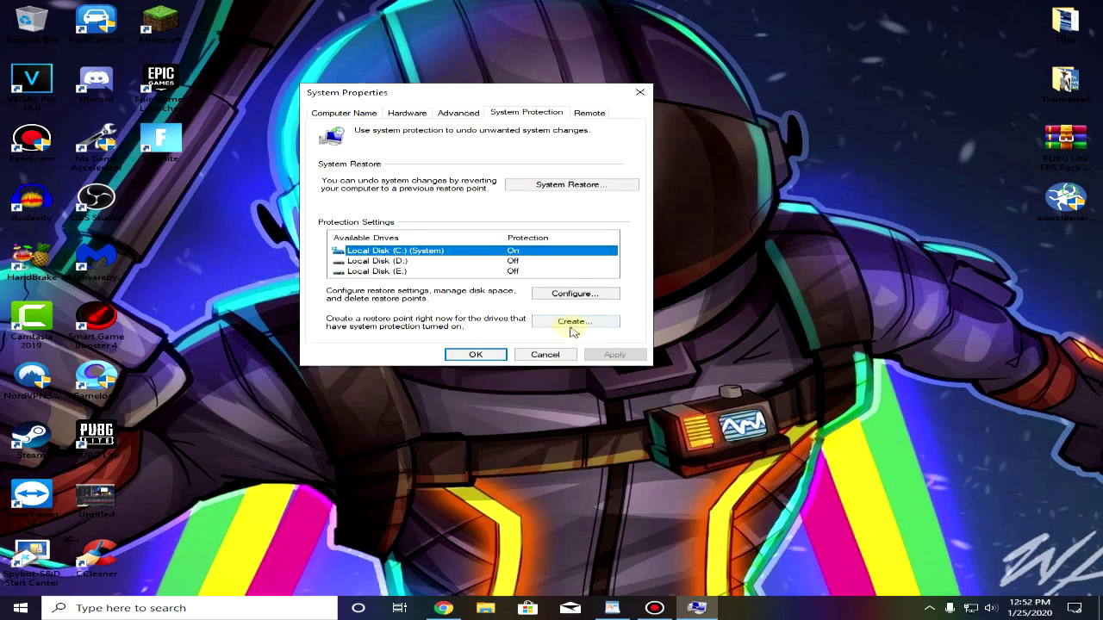
{"action": "left_click", "coordinate": [573, 324]}
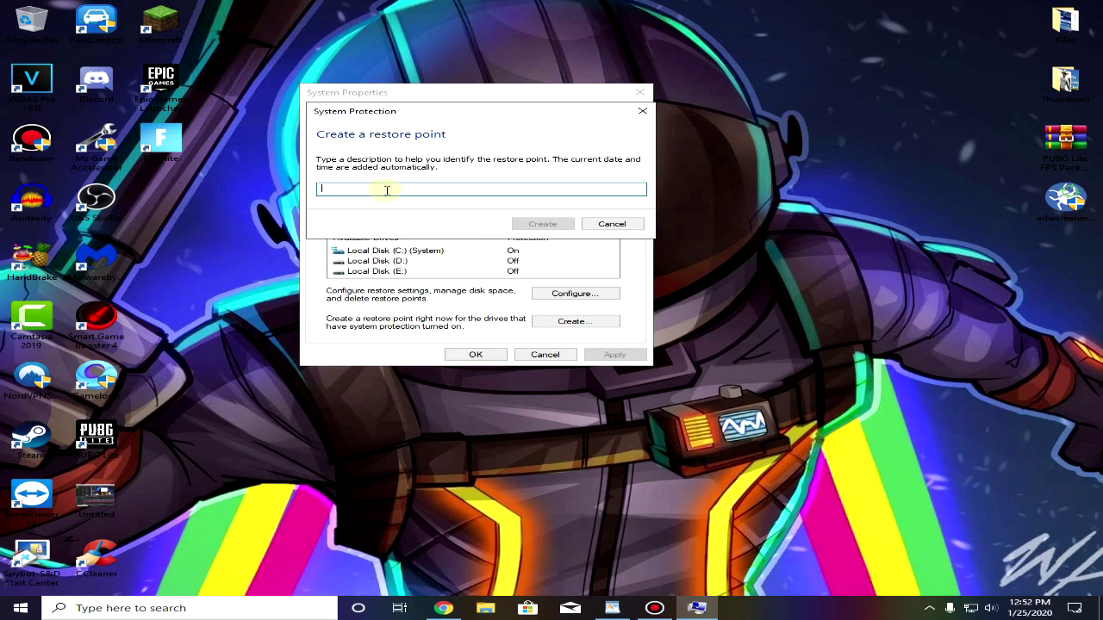
{"action": "type", "text": "rel"}
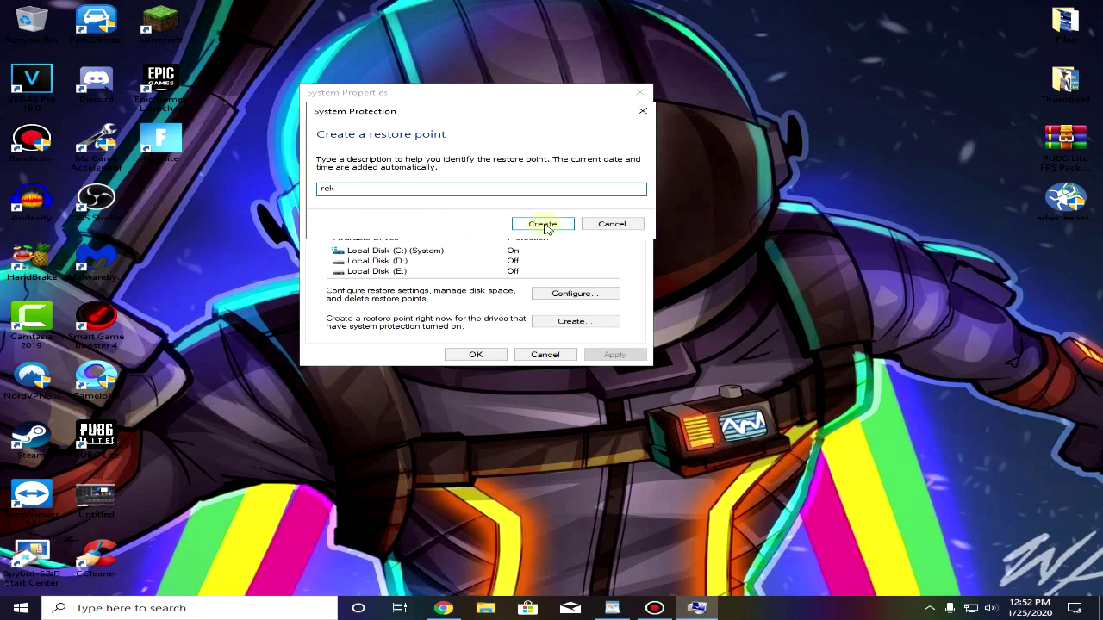
{"action": "left_click", "coordinate": [542, 223]}
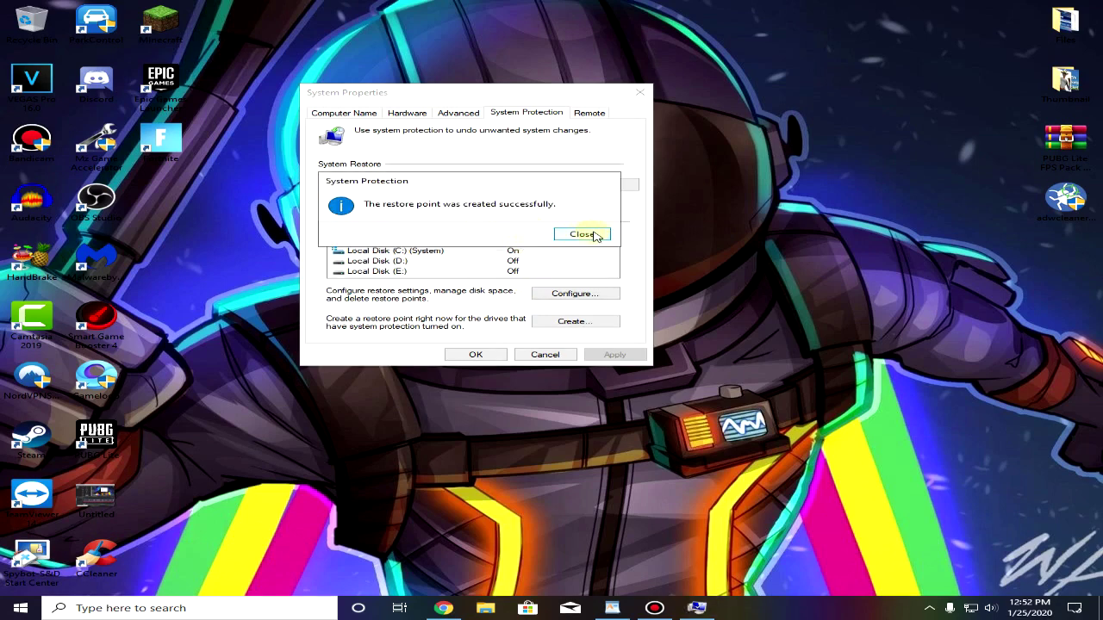
{"action": "left_click", "coordinate": [593, 235]}
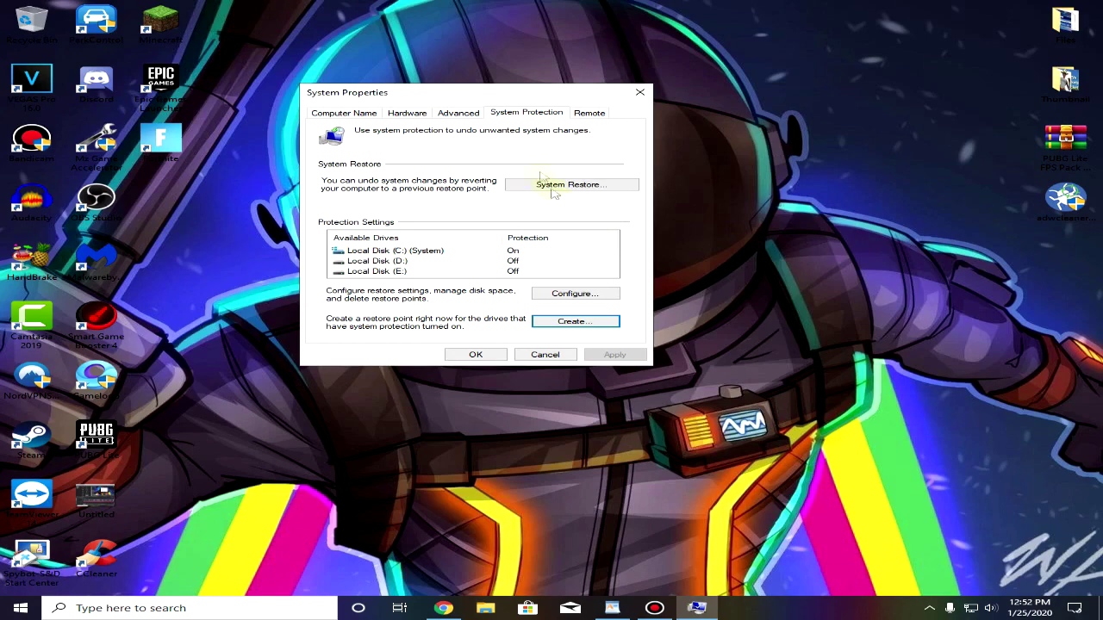
Check the "rek" restore point in System Restore, and close the wizard and System Properties without restoring.
{"action": "left_click", "coordinate": [586, 190]}
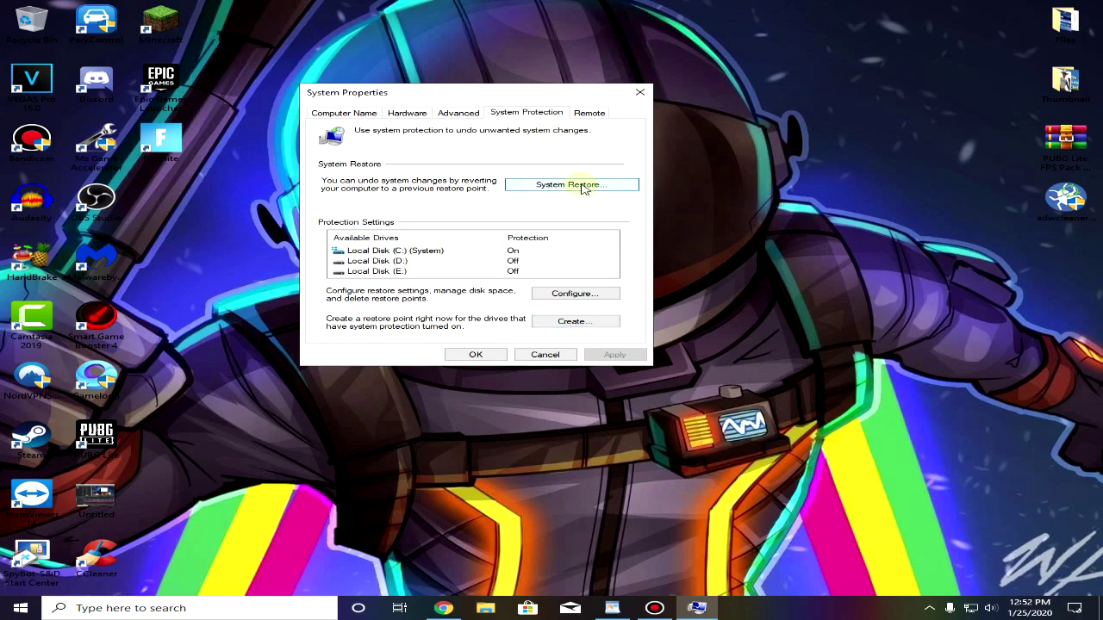
{"action": "left_click", "coordinate": [672, 434]}
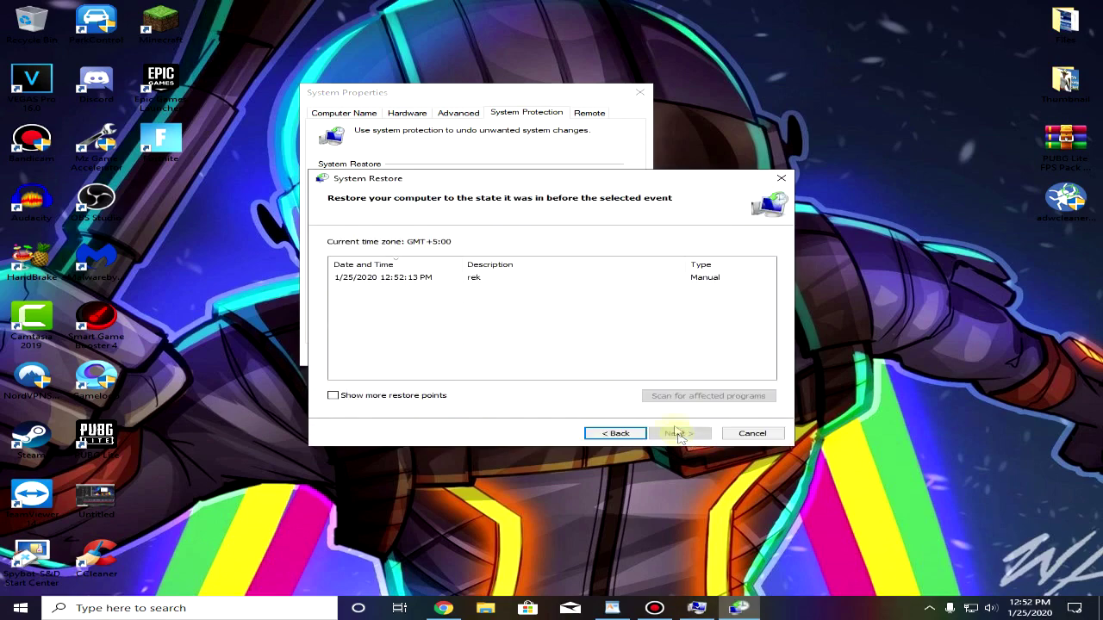
{"action": "left_click", "coordinate": [507, 284]}
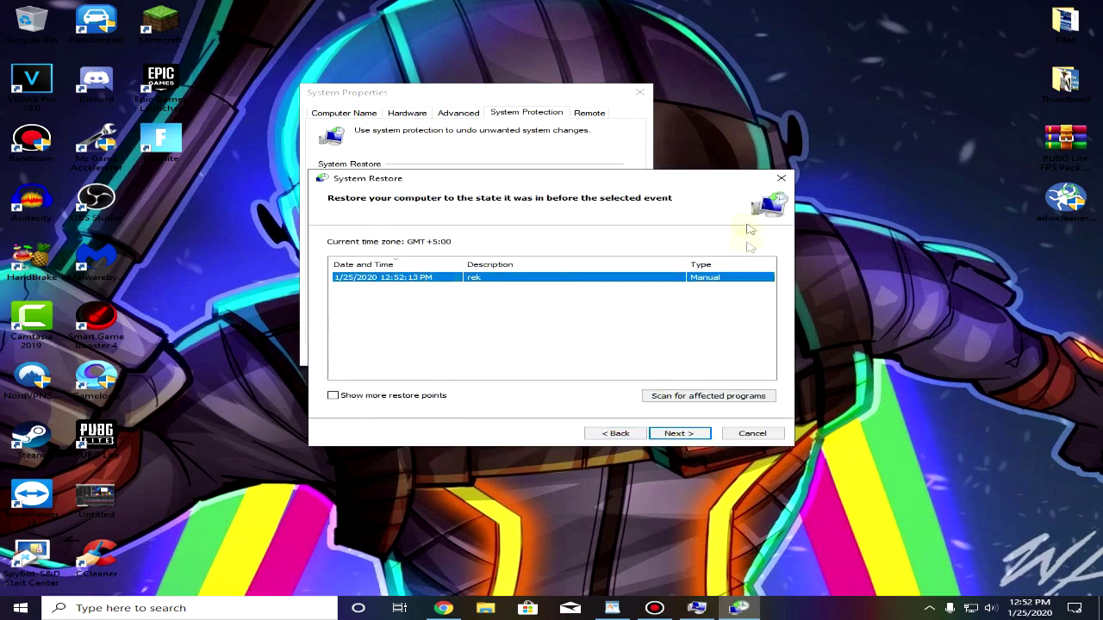
{"action": "left_click", "coordinate": [779, 179]}
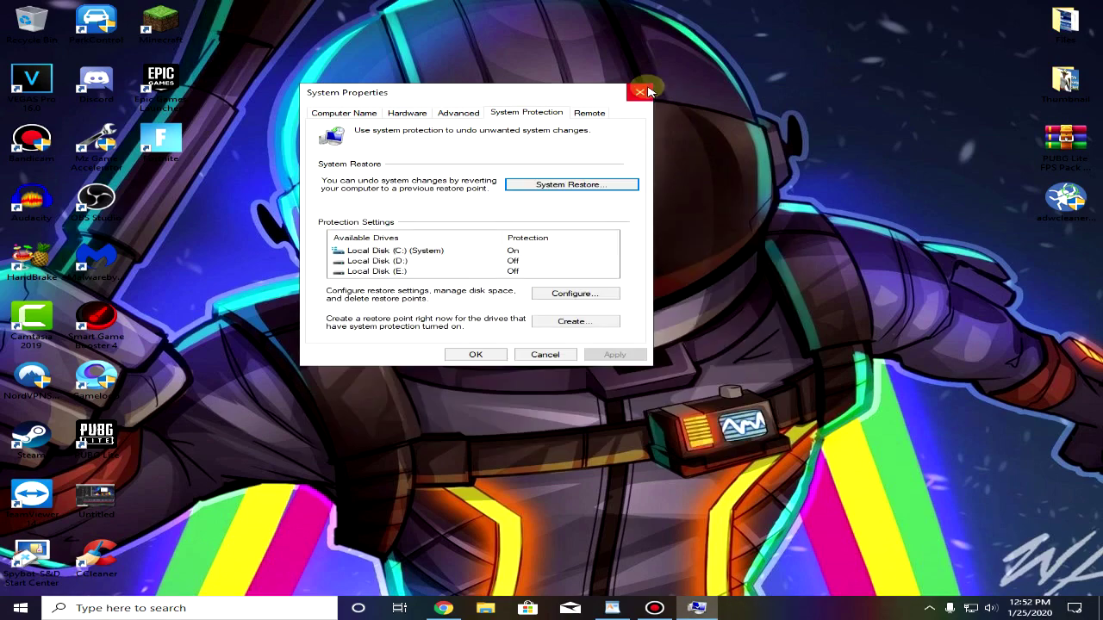
{"action": "left_click", "coordinate": [640, 91]}
{"action": "right_click", "coordinate": [535, 120]}
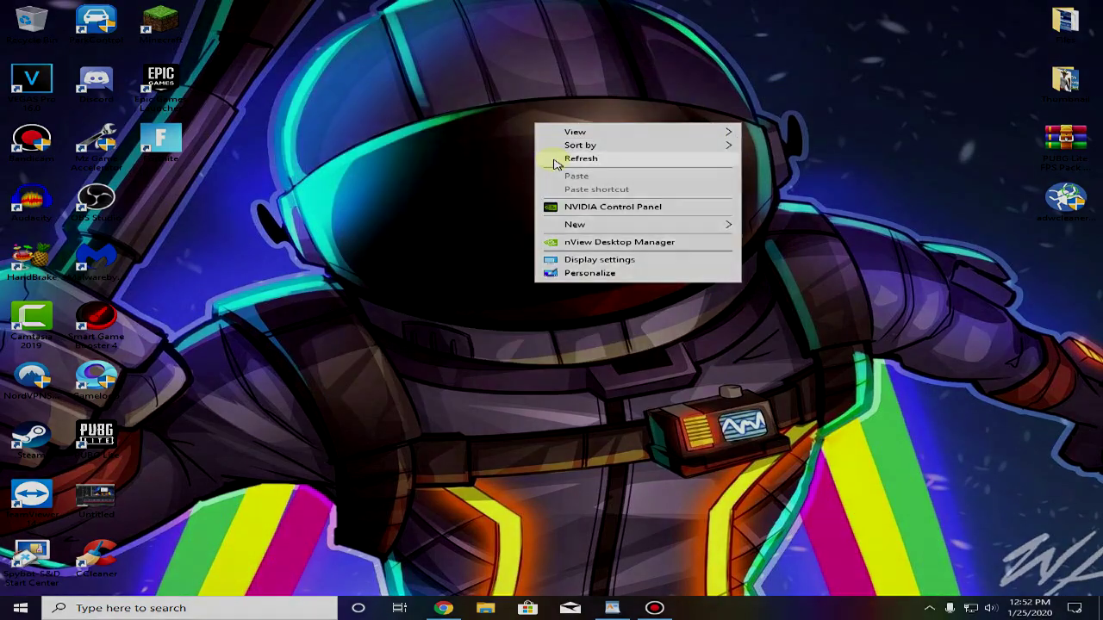
{"action": "left_click", "coordinate": [556, 140]}
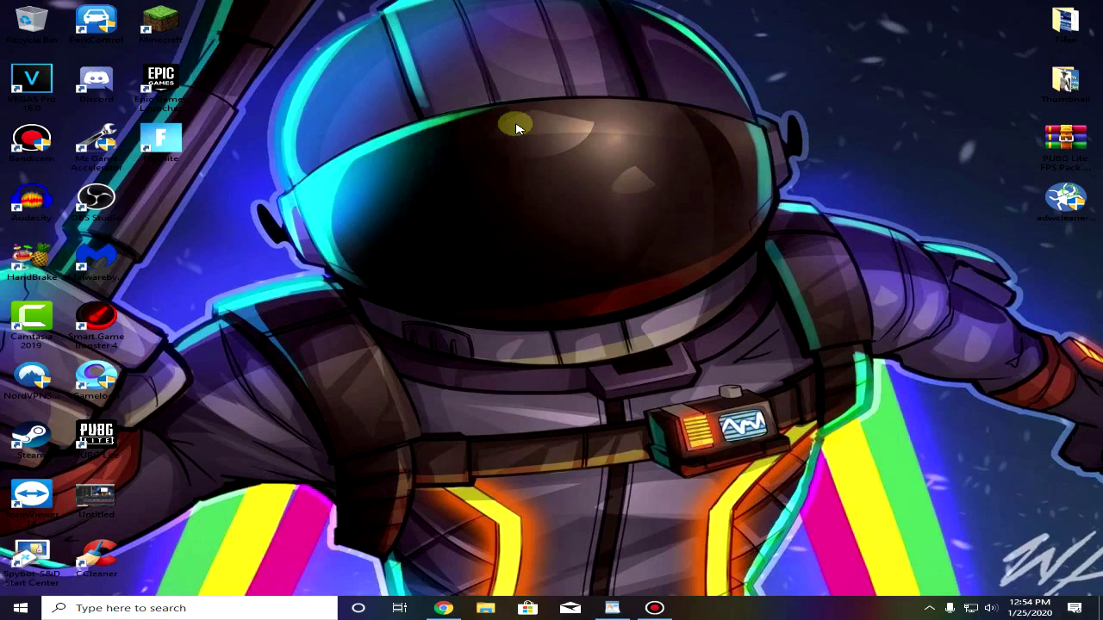
Check the Windows Update status under Update & Security in Settings, and close Settings.
{"action": "left_click", "coordinate": [21, 608]}
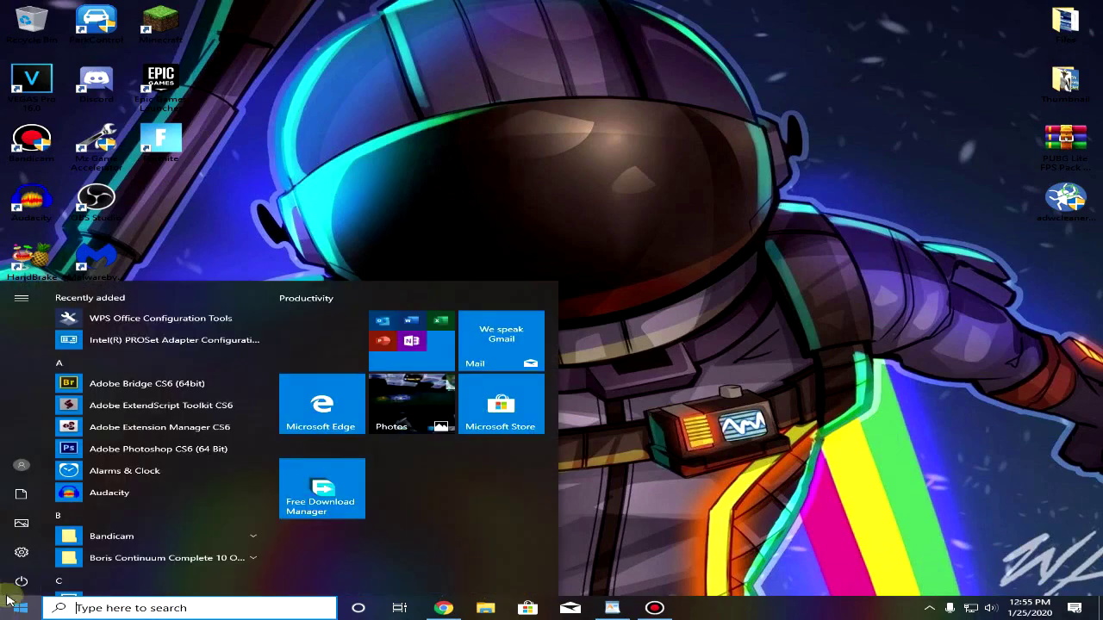
{"action": "left_click", "coordinate": [21, 554]}
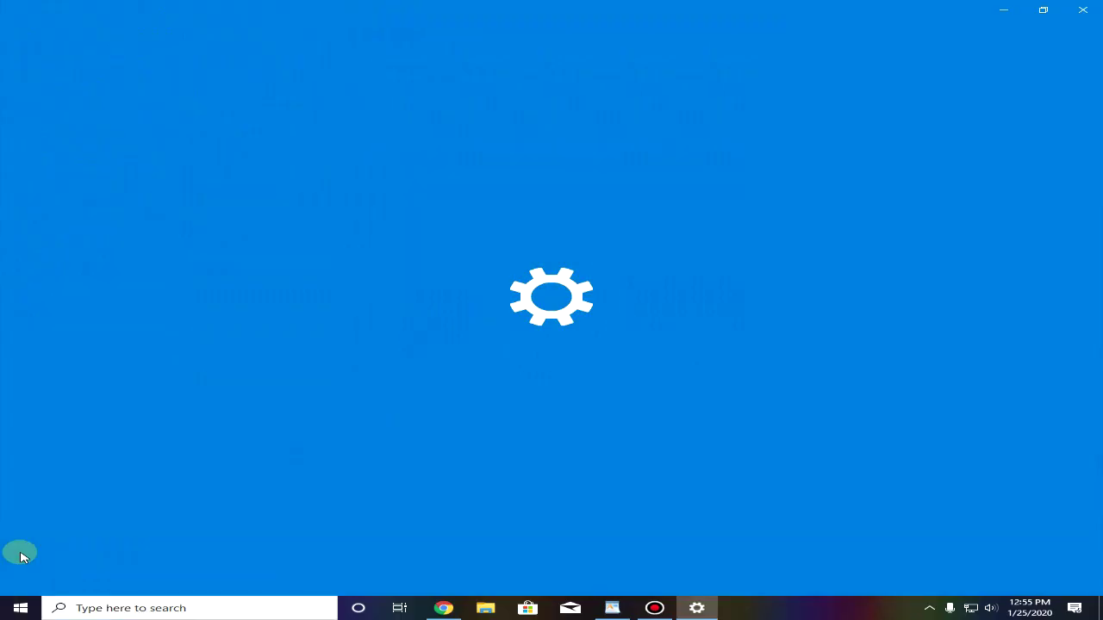
{"action": "left_click", "coordinate": [497, 341]}
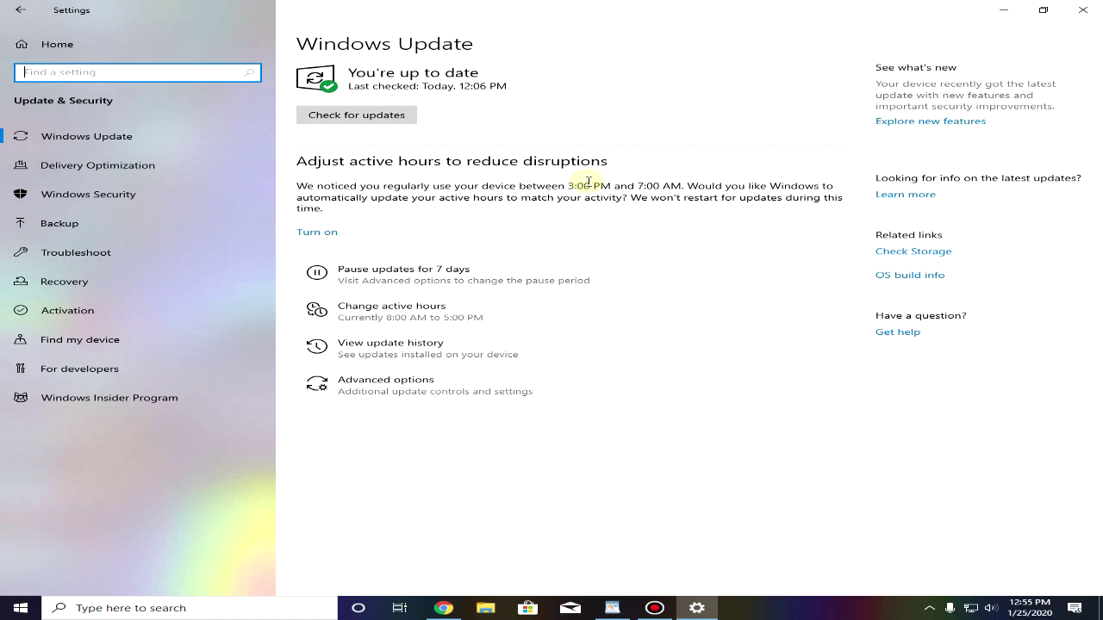
{"action": "left_click", "coordinate": [1083, 9]}
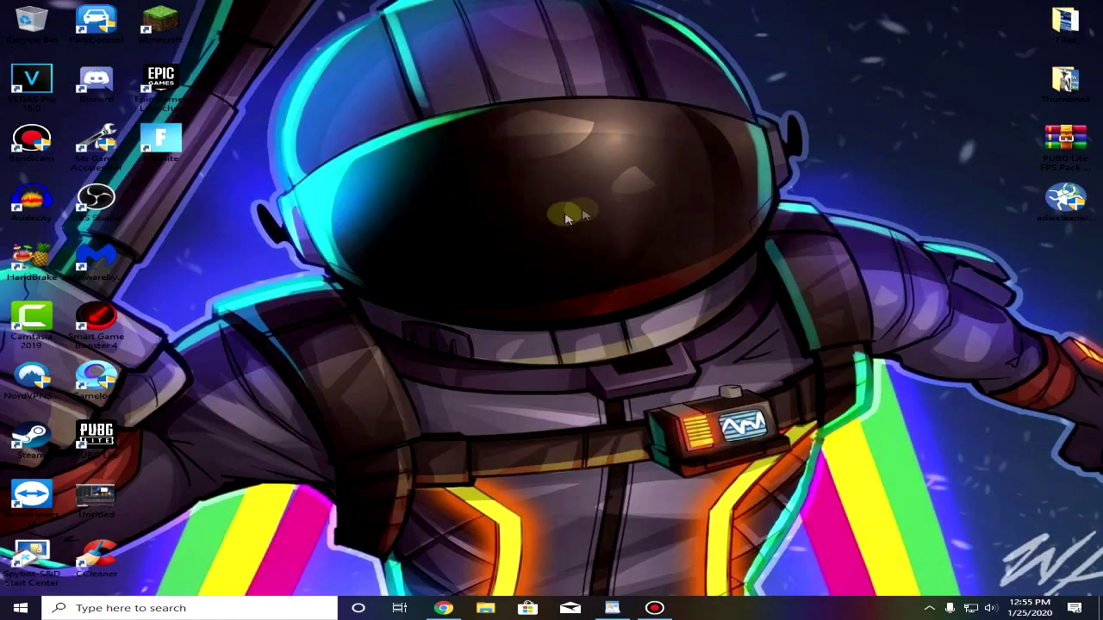
Switch to Chrome and look over the NVIDIA and AMD graphics driver download pages.
{"action": "left_click", "coordinate": [443, 607]}
{"action": "left_click", "coordinate": [345, 7]}
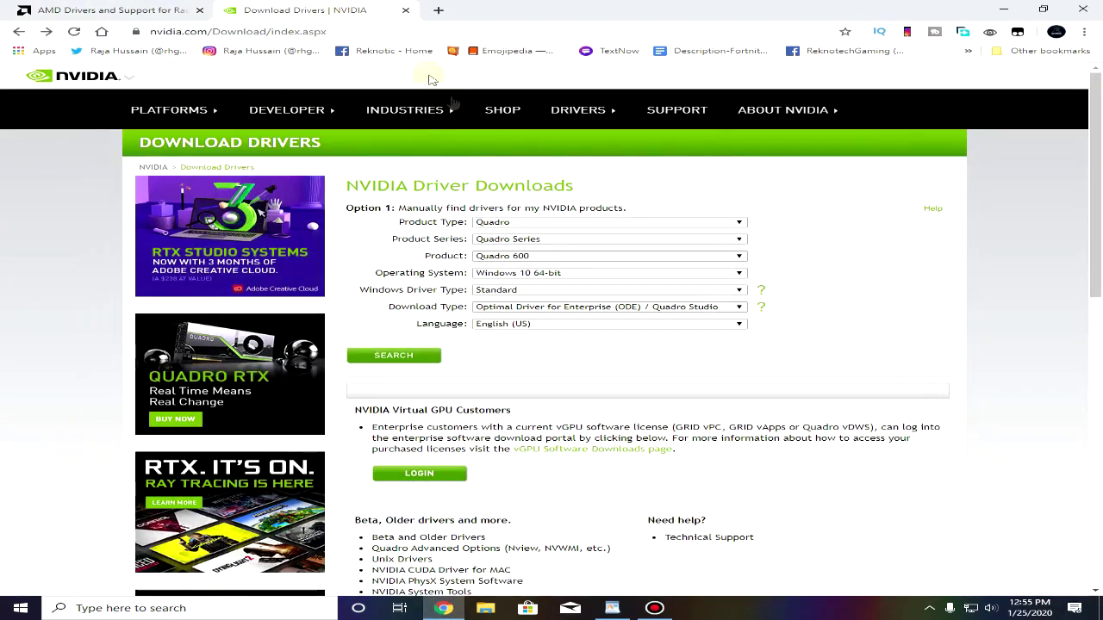
{"action": "left_click", "coordinate": [130, 10]}
{"action": "scroll", "coordinate": [419, 337], "scroll_direction": "up", "scroll_amount": 2}
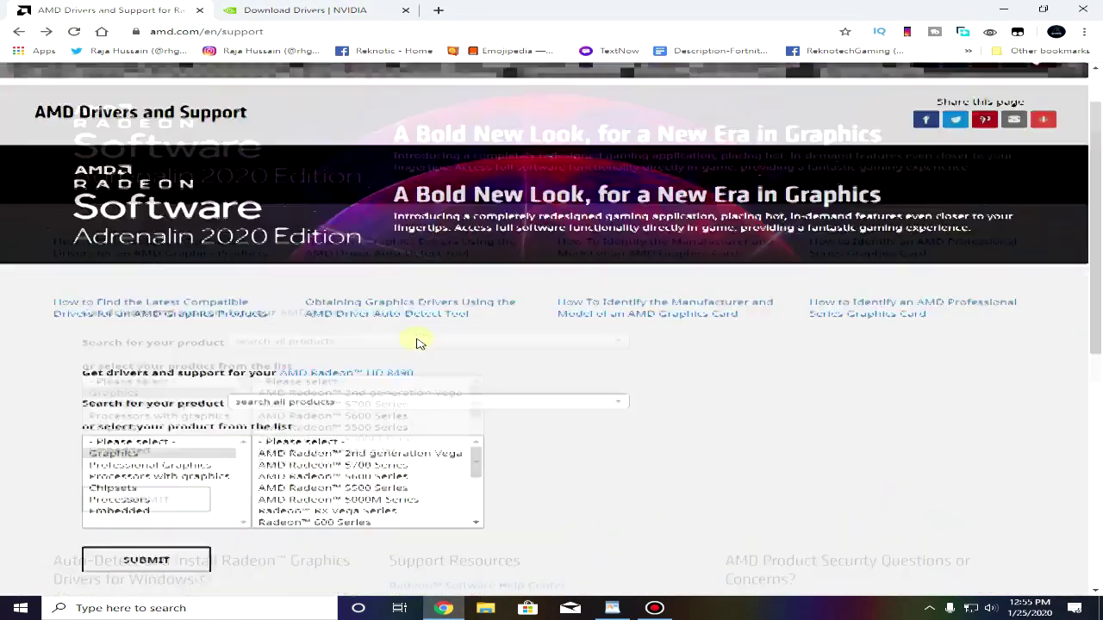
{"action": "scroll", "coordinate": [20, 116], "scroll_direction": "down", "scroll_amount": 1}
{"action": "left_click", "coordinate": [293, 7]}
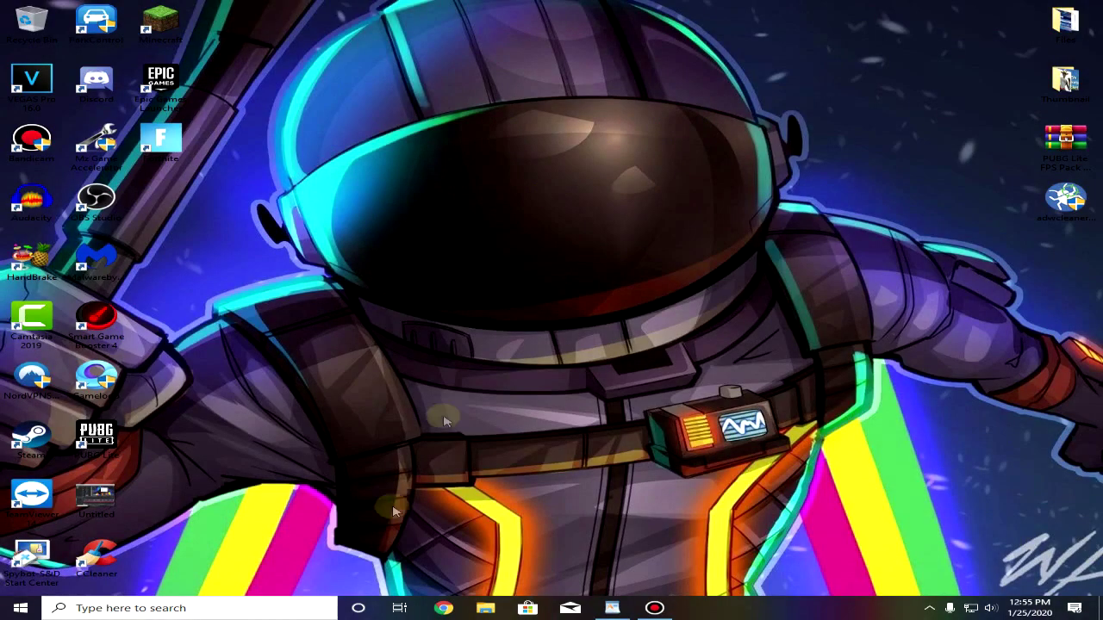
Search Windows for "this pc" and open the system properties of This PC.
{"action": "left_click", "coordinate": [261, 608]}
{"action": "type", "text": "t"}
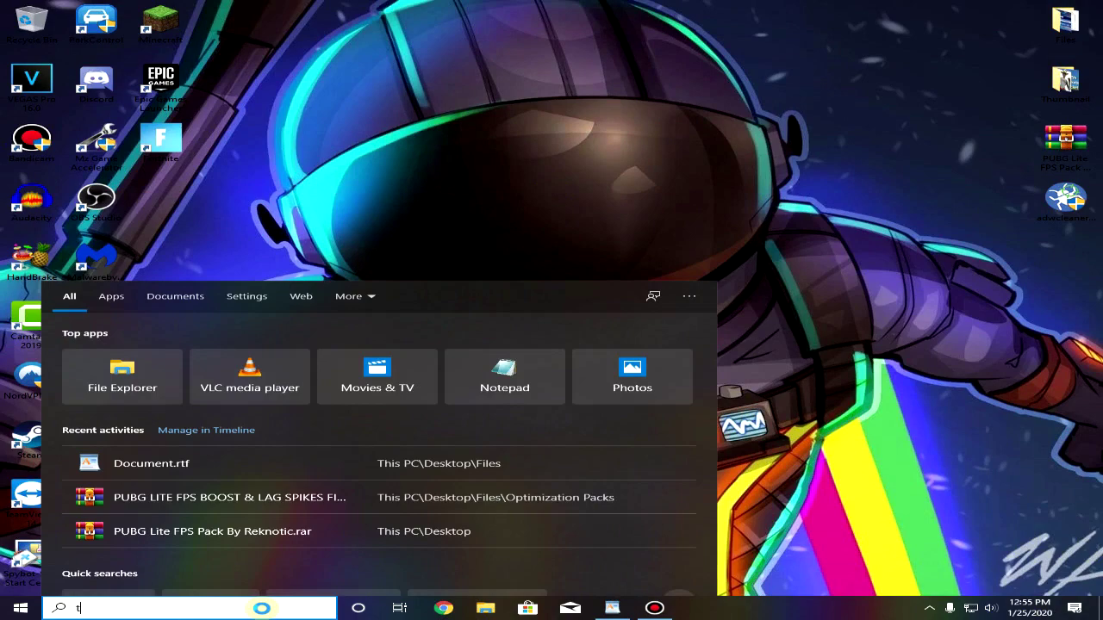
{"action": "type", "text": "his pc"}
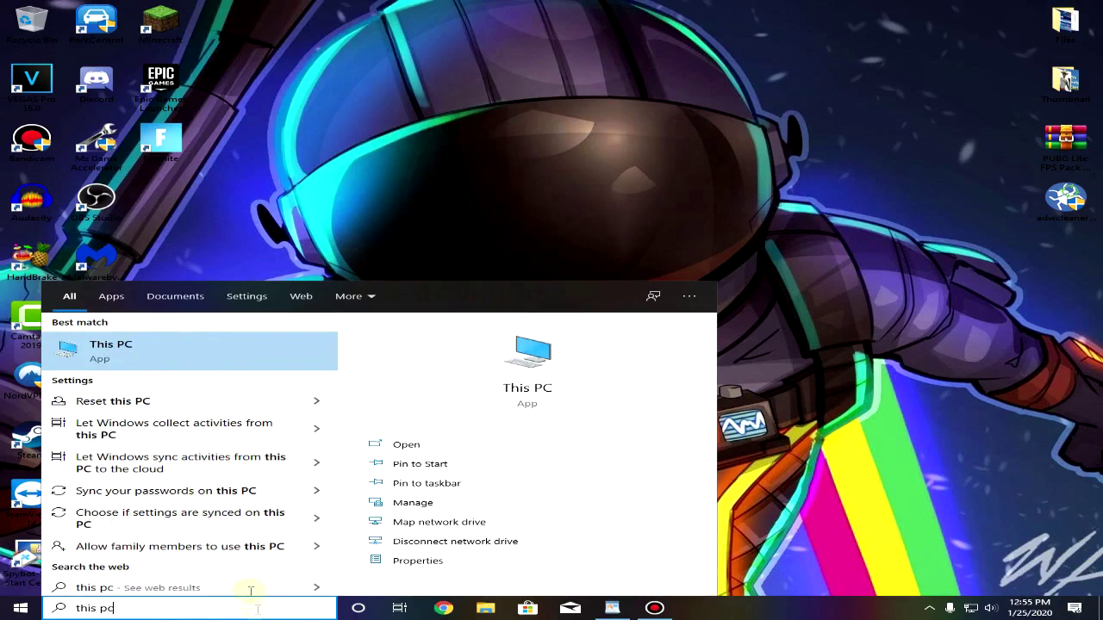
{"action": "right_click", "coordinate": [143, 347]}
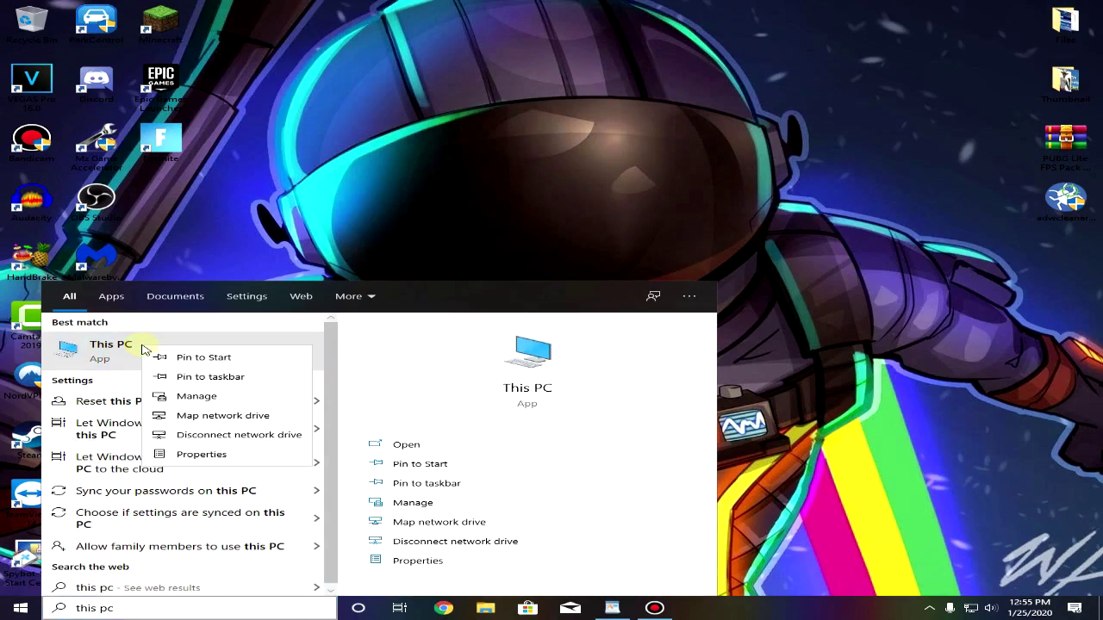
{"action": "left_click", "coordinate": [253, 455]}
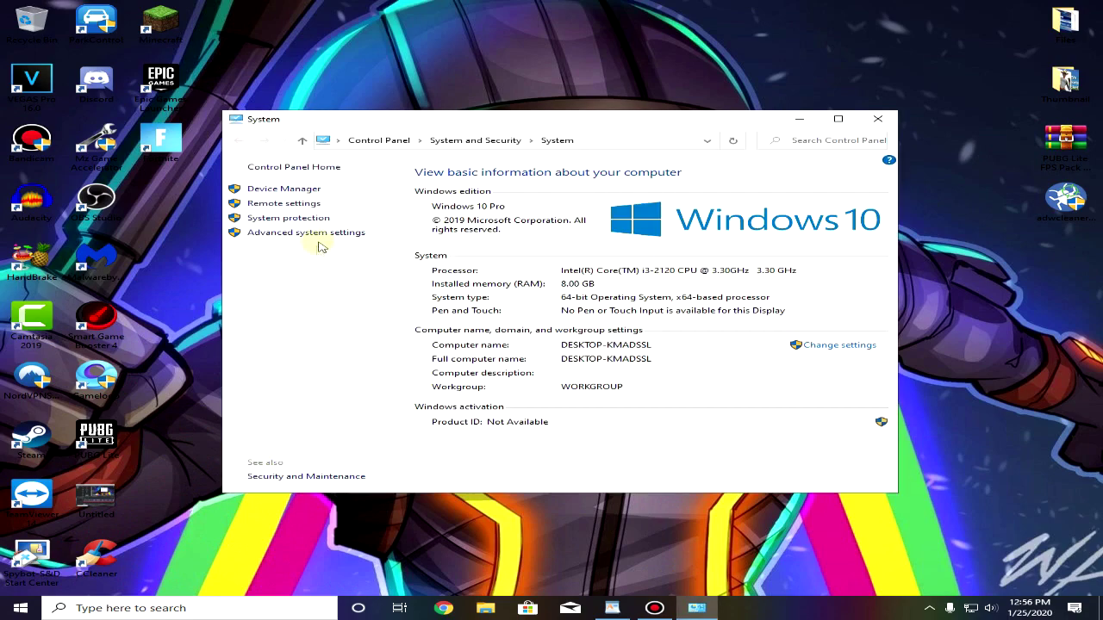
Review the custom visual effects in the advanced system Performance Options, confirm them and close the System windows.
{"action": "left_click", "coordinate": [316, 232]}
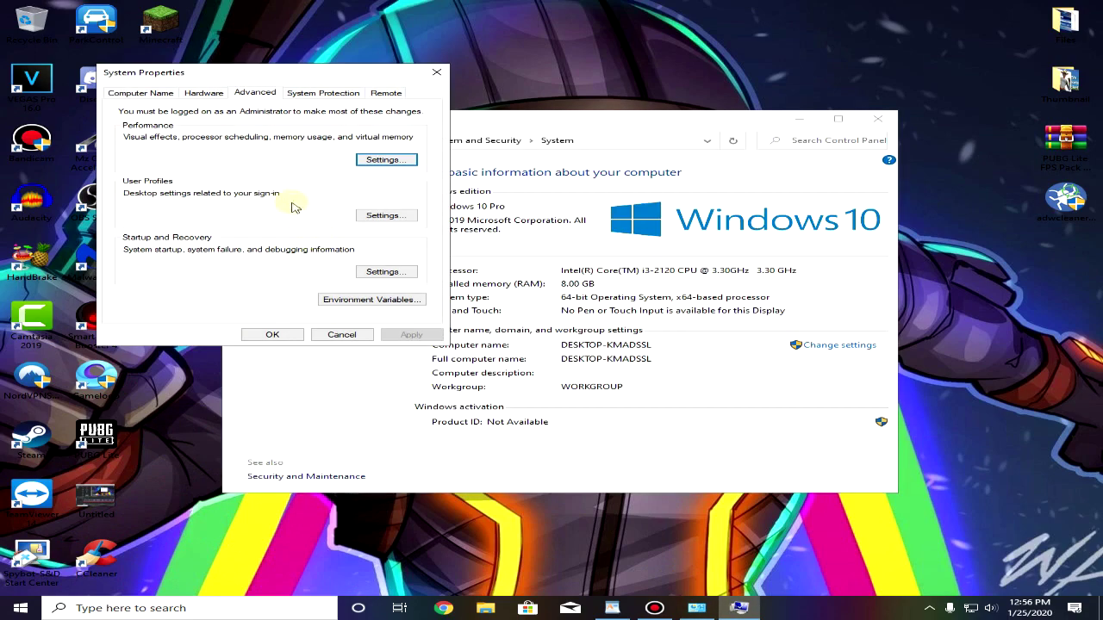
{"action": "left_click_drag", "start_coordinate": [308, 75], "coordinate": [414, 93]}
{"action": "left_click", "coordinate": [506, 177]}
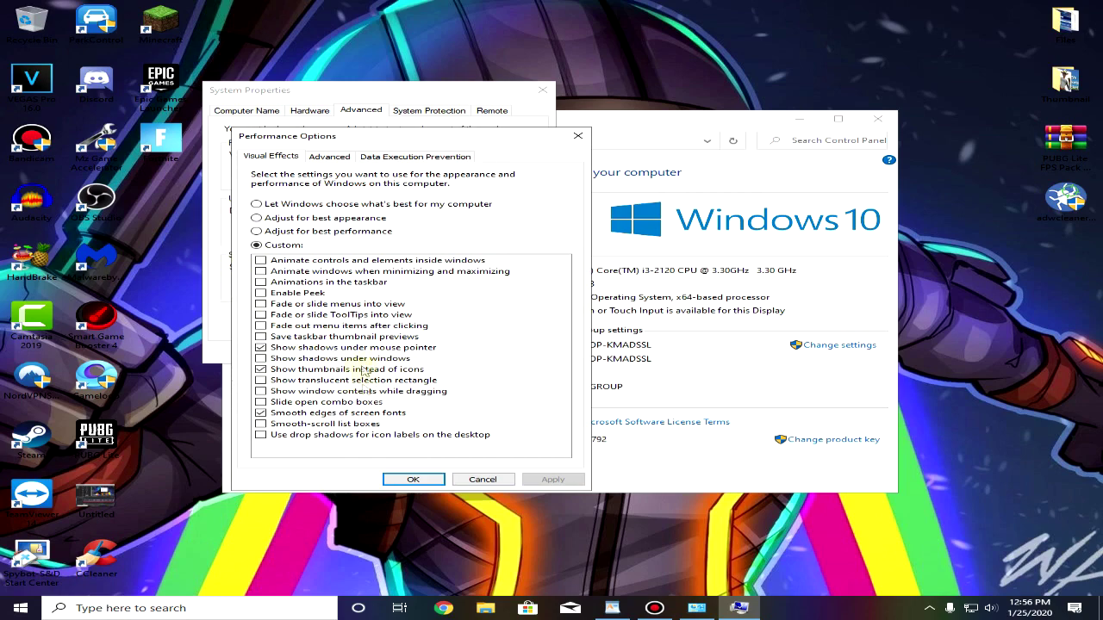
{"action": "left_click", "coordinate": [413, 479]}
{"action": "left_click", "coordinate": [384, 353]}
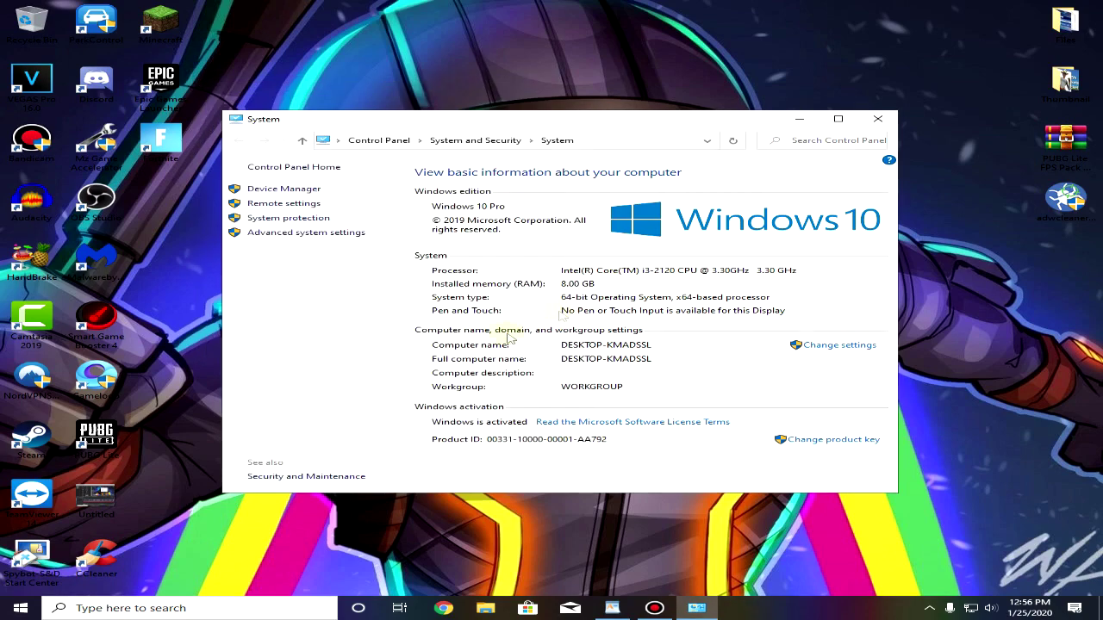
{"action": "left_click", "coordinate": [877, 118]}
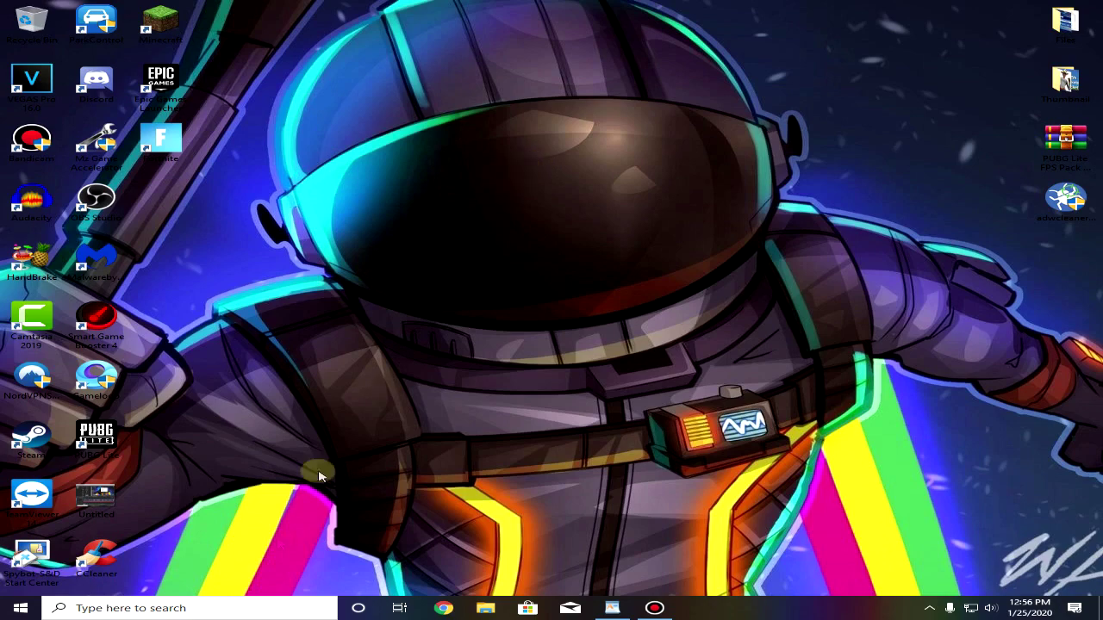
Open This PC from Windows search and display the properties of Local Disk (C:).
{"action": "left_click", "coordinate": [217, 609]}
{"action": "type", "text": "this "}
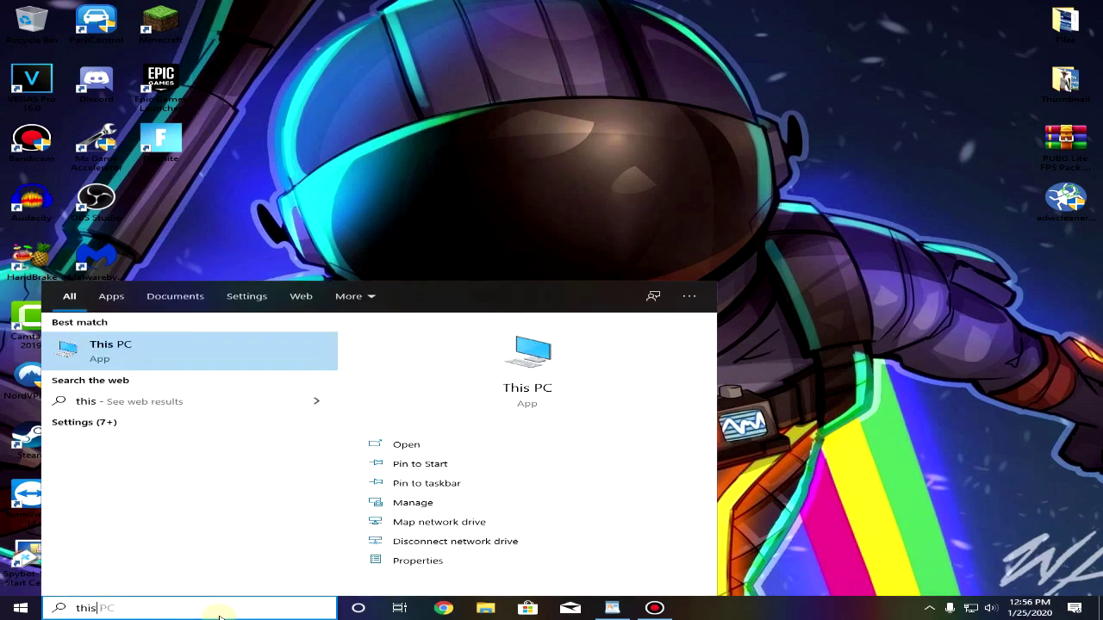
{"action": "type", "text": "p"}
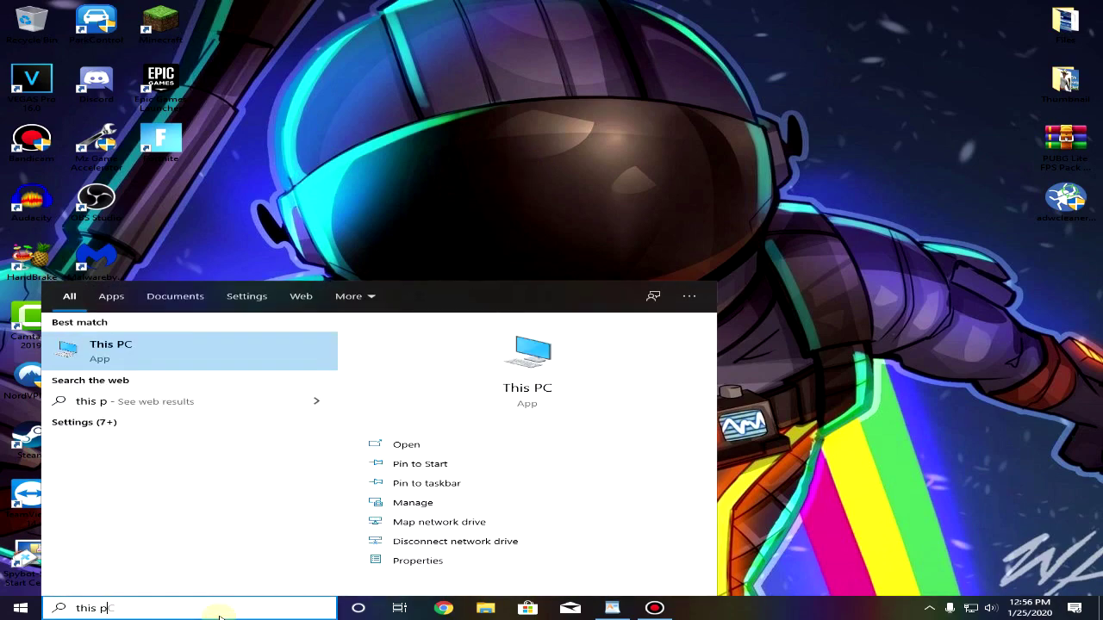
{"action": "left_click", "coordinate": [181, 355]}
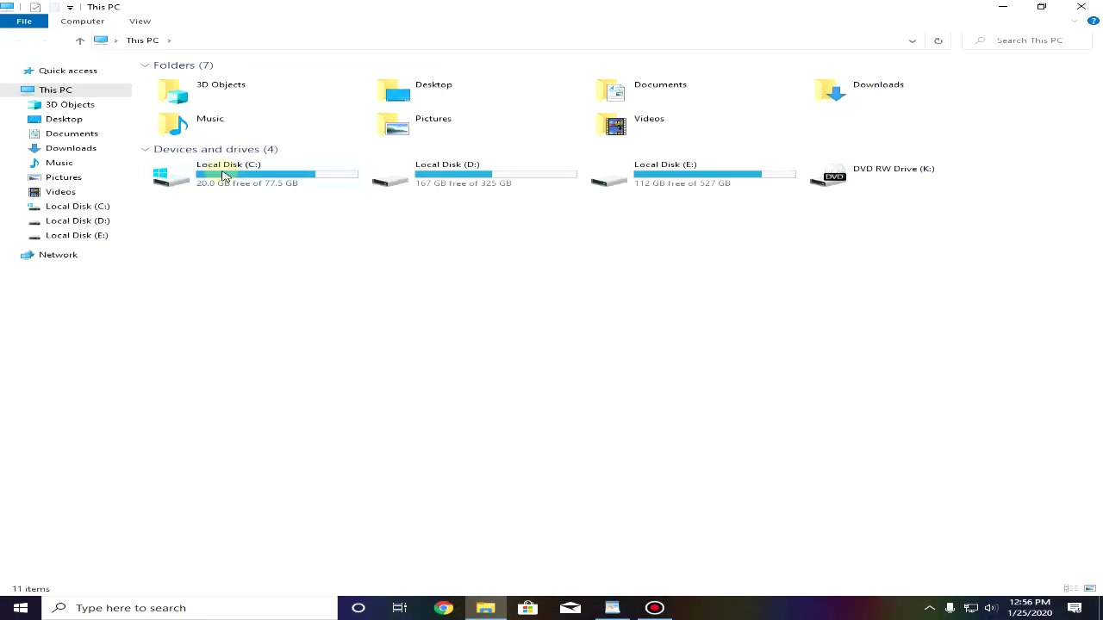
{"action": "right_click", "coordinate": [222, 176]}
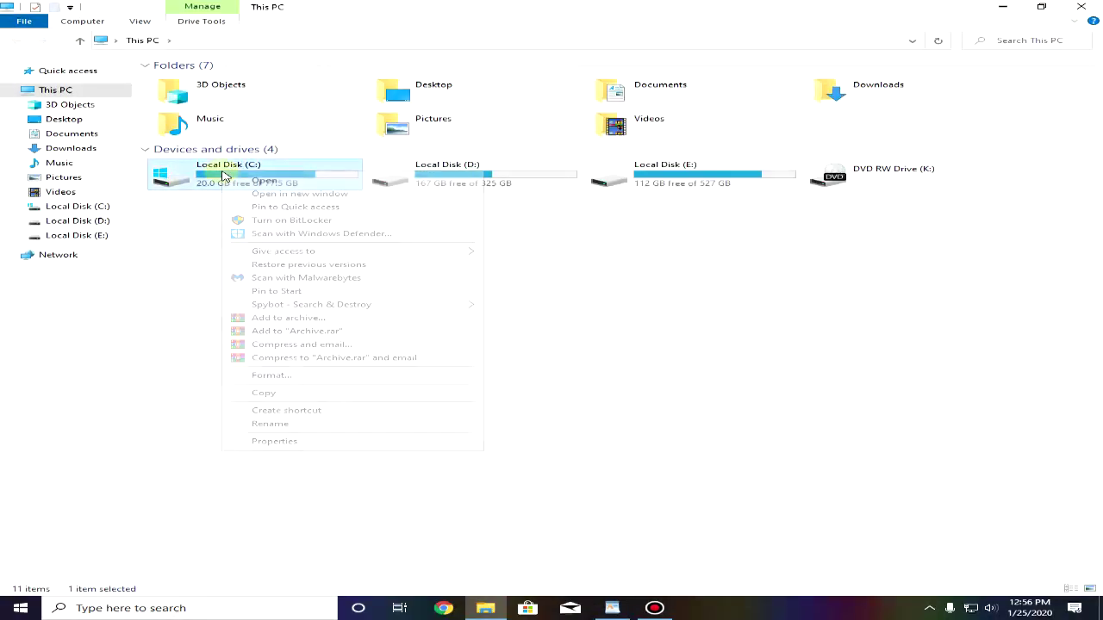
{"action": "left_click", "coordinate": [361, 444]}
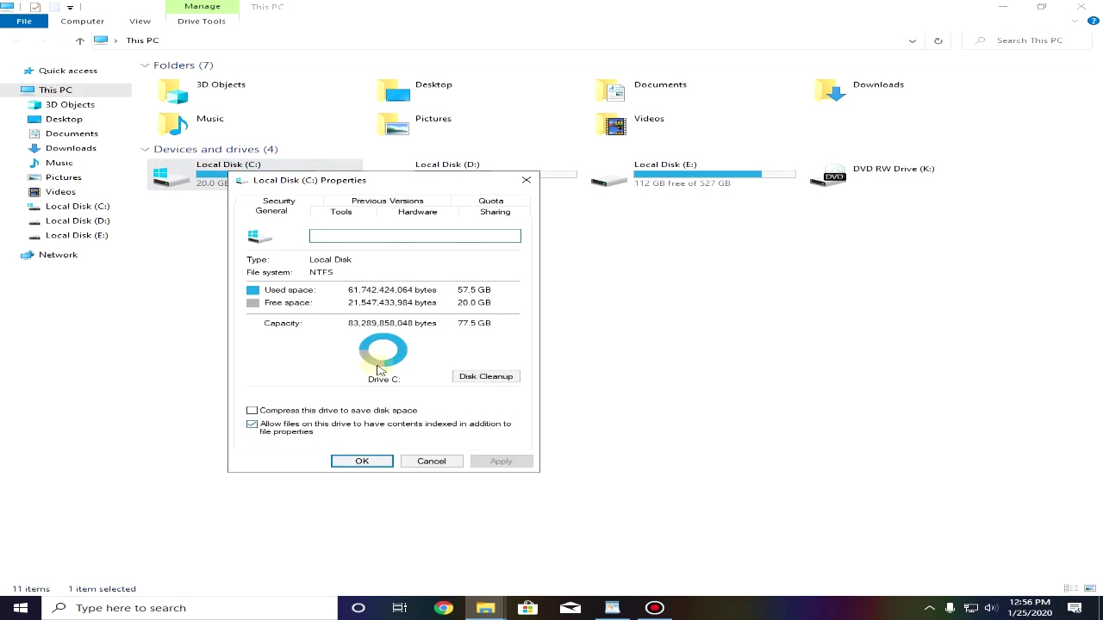
Run an error check with a drive scan on Local Disk (C:) and close the error-checking report.
{"action": "left_click", "coordinate": [346, 213]}
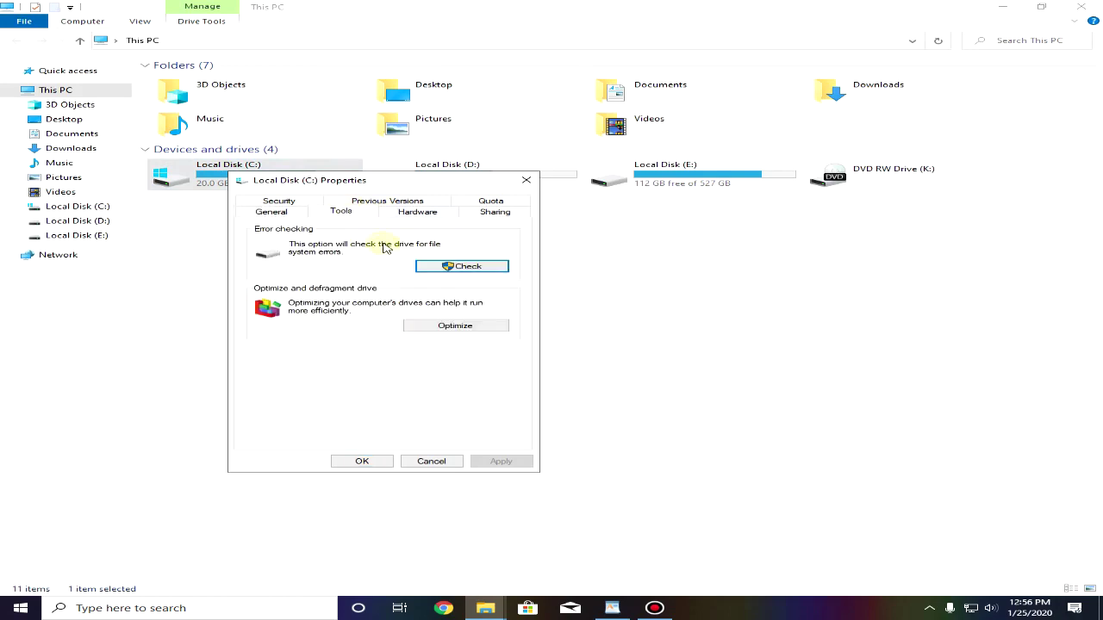
{"action": "left_click", "coordinate": [484, 269]}
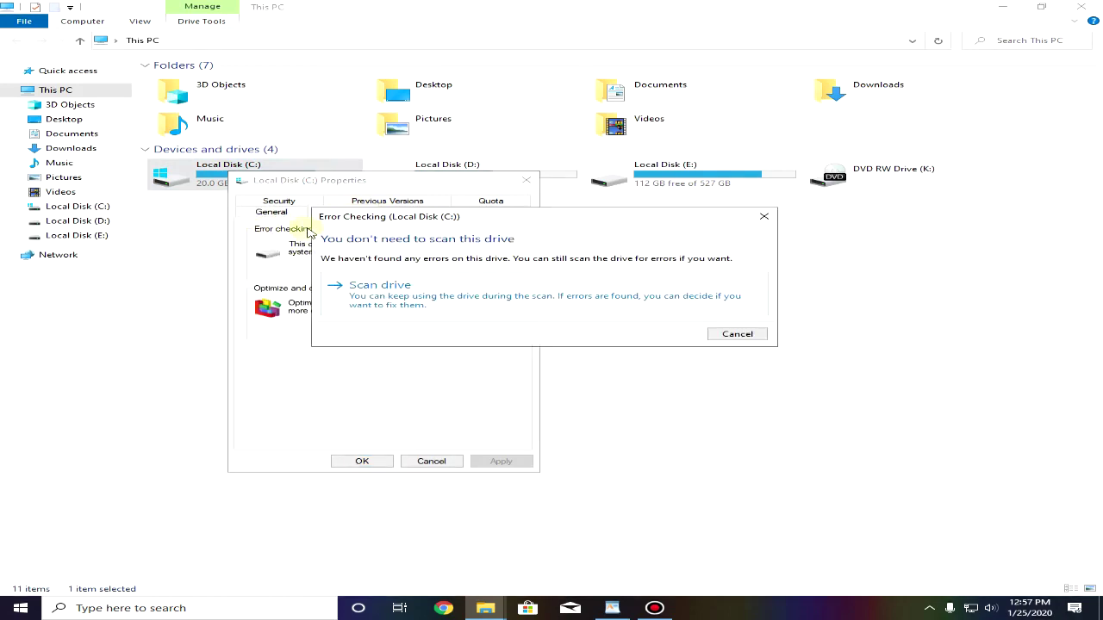
{"action": "left_click", "coordinate": [432, 295]}
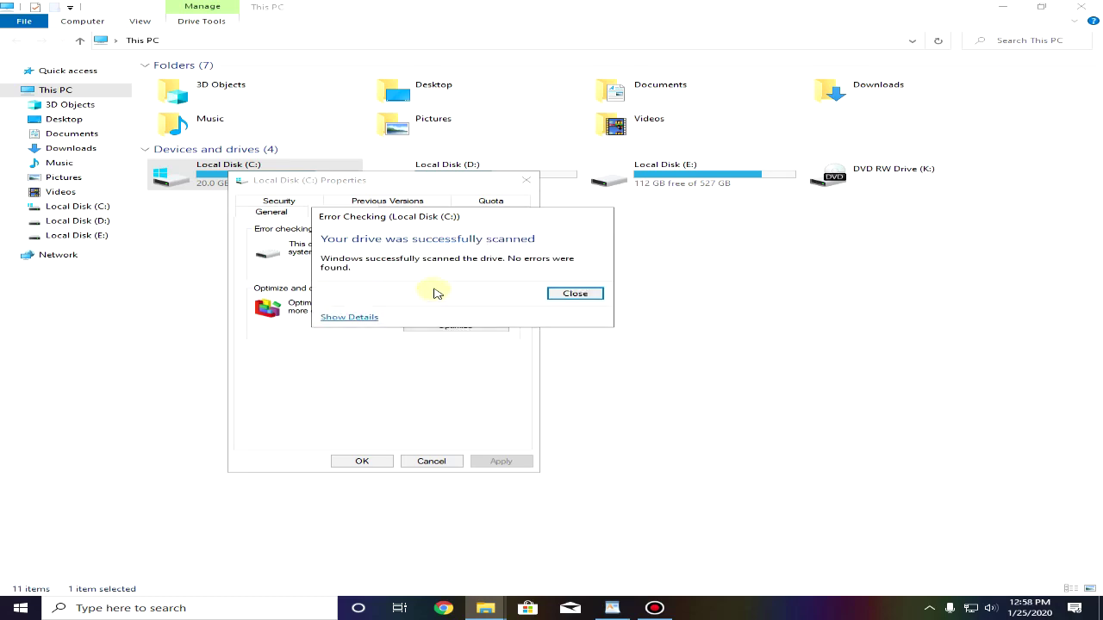
{"action": "left_click", "coordinate": [593, 297]}
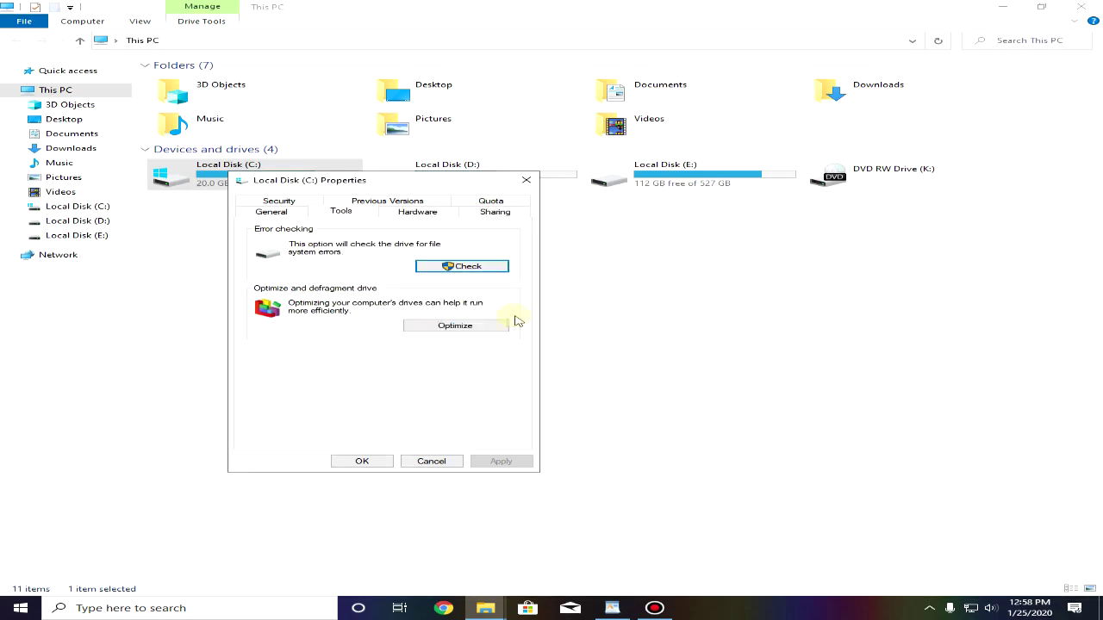
Look over drives C: and D: in Optimize Drives, then close it, the disk properties and This PC.
{"action": "left_click", "coordinate": [469, 330]}
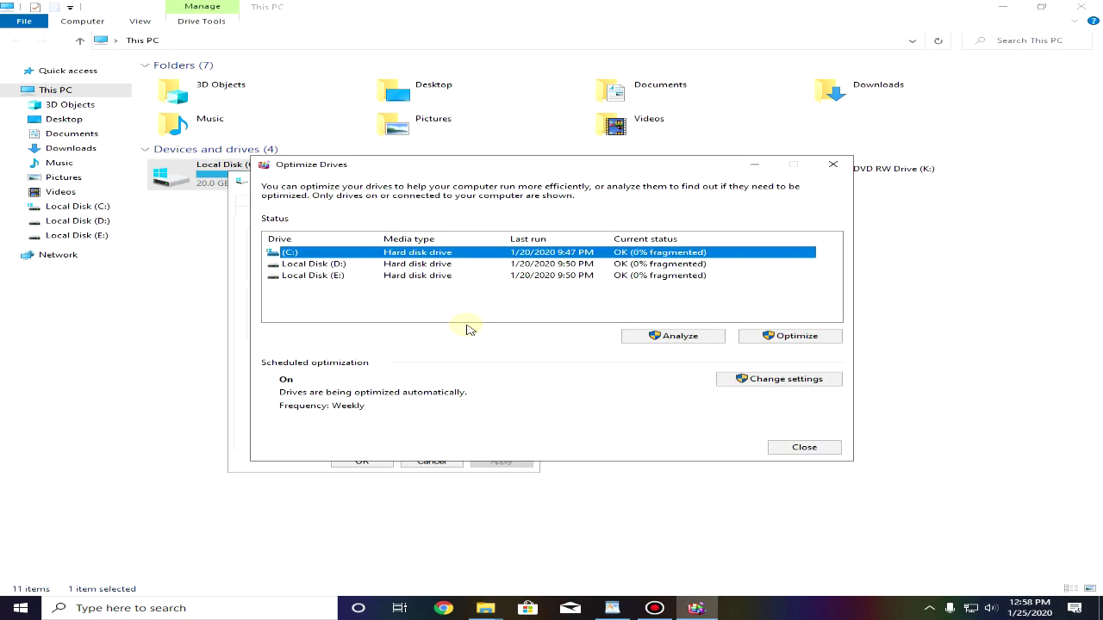
{"action": "left_click", "coordinate": [417, 253]}
{"action": "left_click", "coordinate": [412, 264]}
{"action": "left_click", "coordinate": [405, 252]}
{"action": "left_click", "coordinate": [447, 264]}
{"action": "left_click", "coordinate": [436, 253]}
{"action": "left_click", "coordinate": [803, 448]}
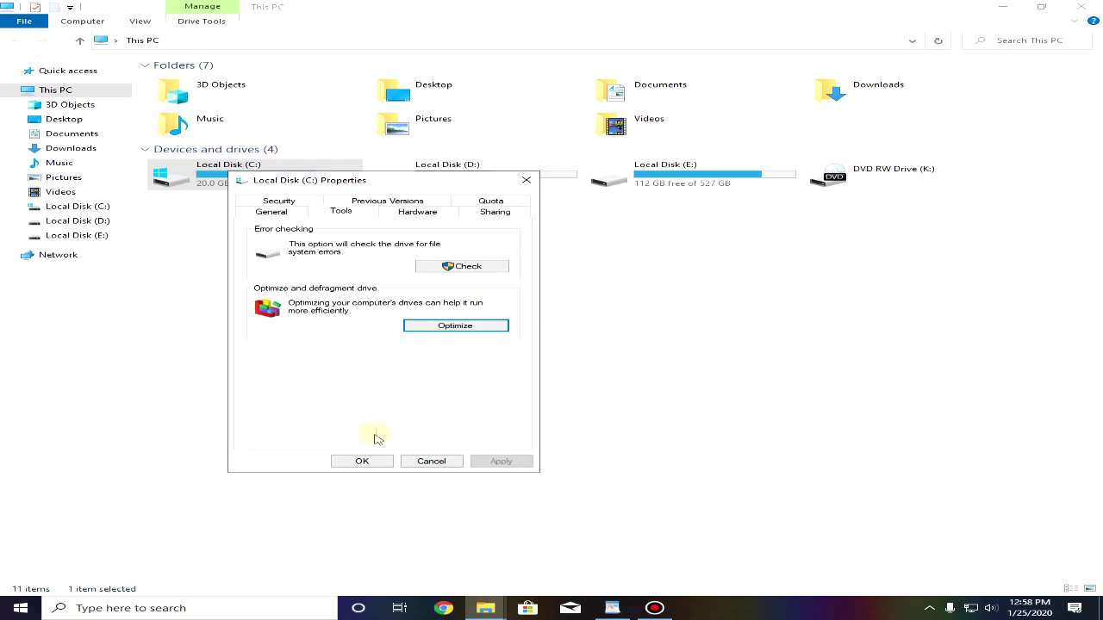
{"action": "left_click", "coordinate": [363, 462]}
{"action": "left_click", "coordinate": [1080, 7]}
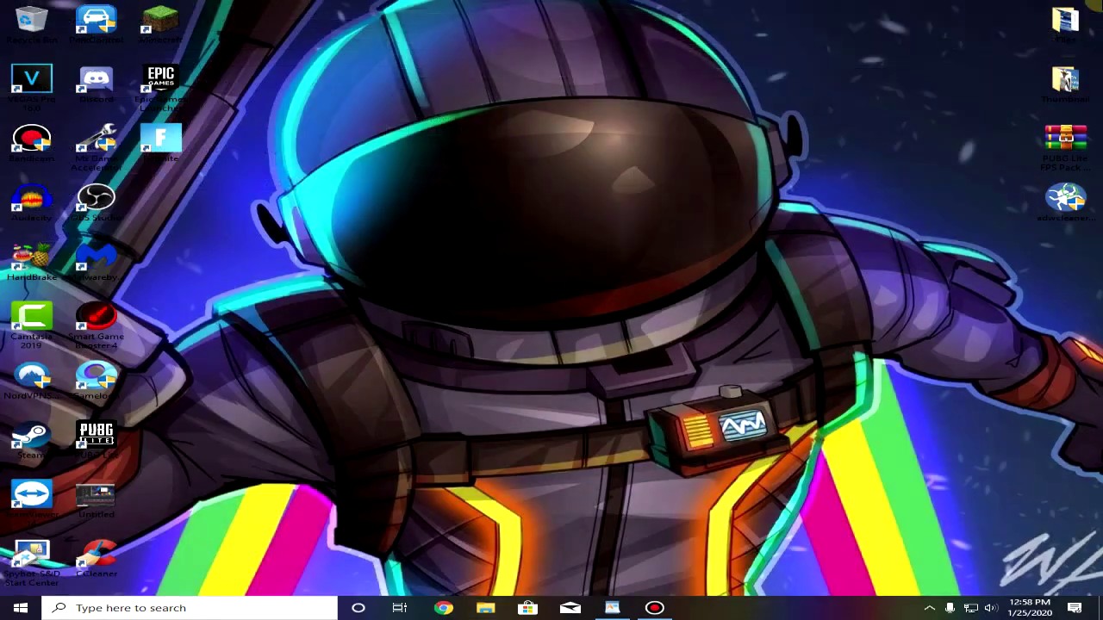
{"action": "right_click", "coordinate": [536, 110]}
{"action": "left_click", "coordinate": [560, 143]}
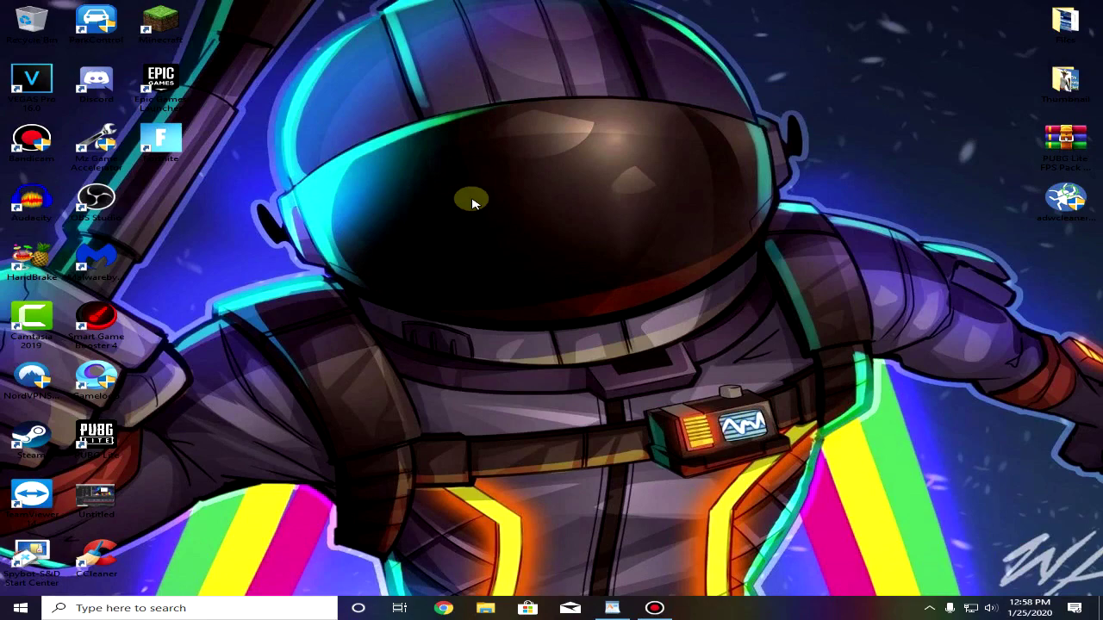
Open the Run dialog from Windows search and launch the Registry Editor with the command "regedit".
{"action": "left_click", "coordinate": [284, 610]}
{"action": "type", "text": "run"}
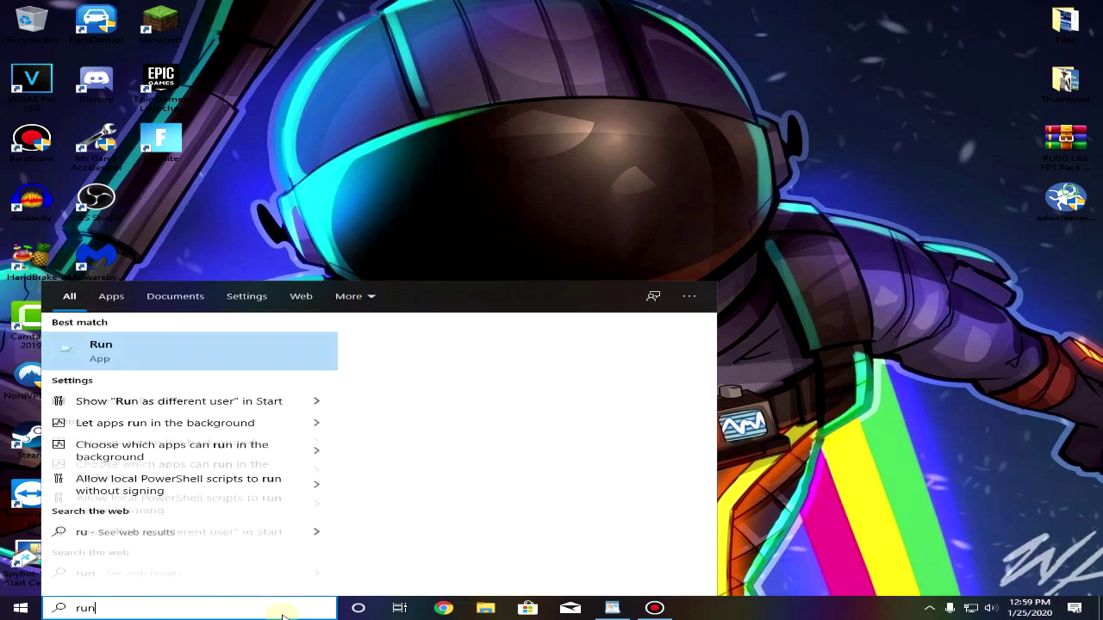
{"action": "left_click", "coordinate": [125, 362]}
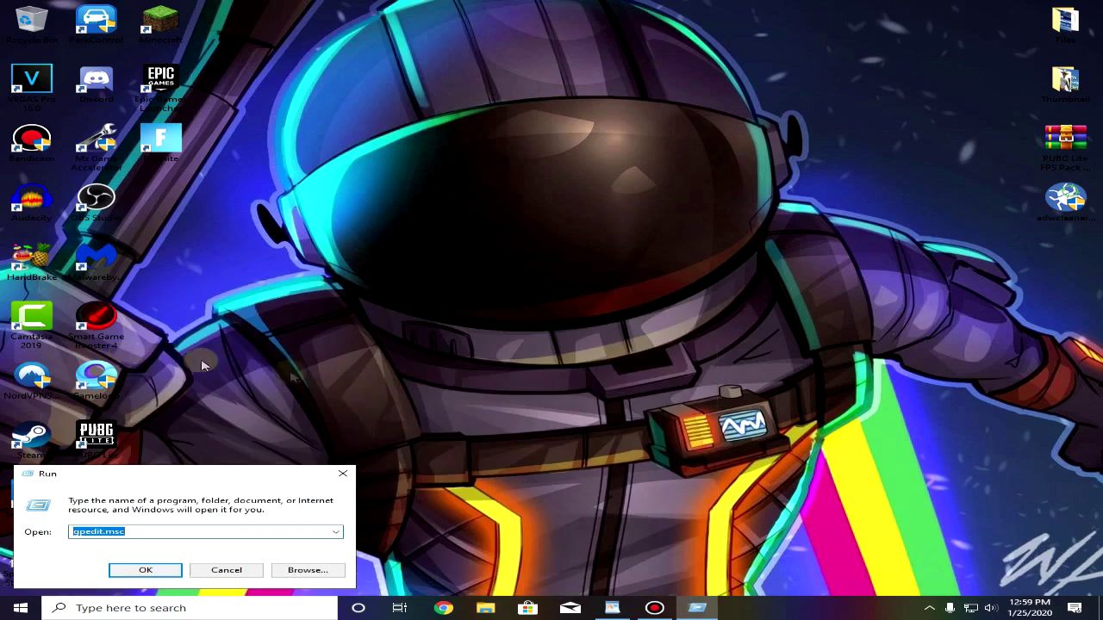
{"action": "left_click_drag", "start_coordinate": [222, 474], "coordinate": [552, 189]}
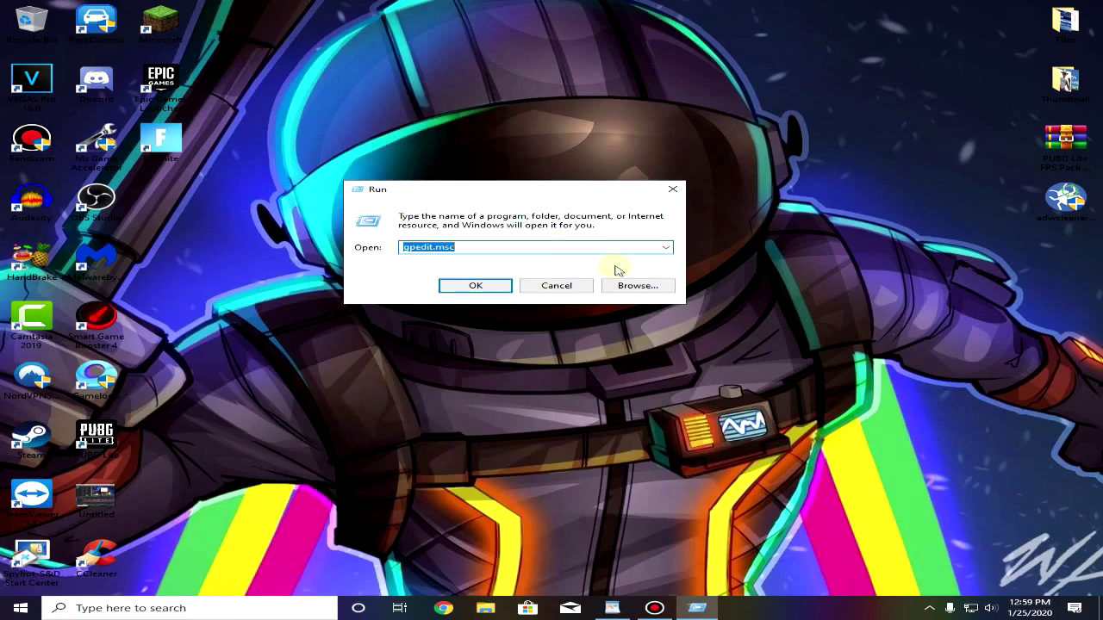
{"action": "type", "text": "reg"}
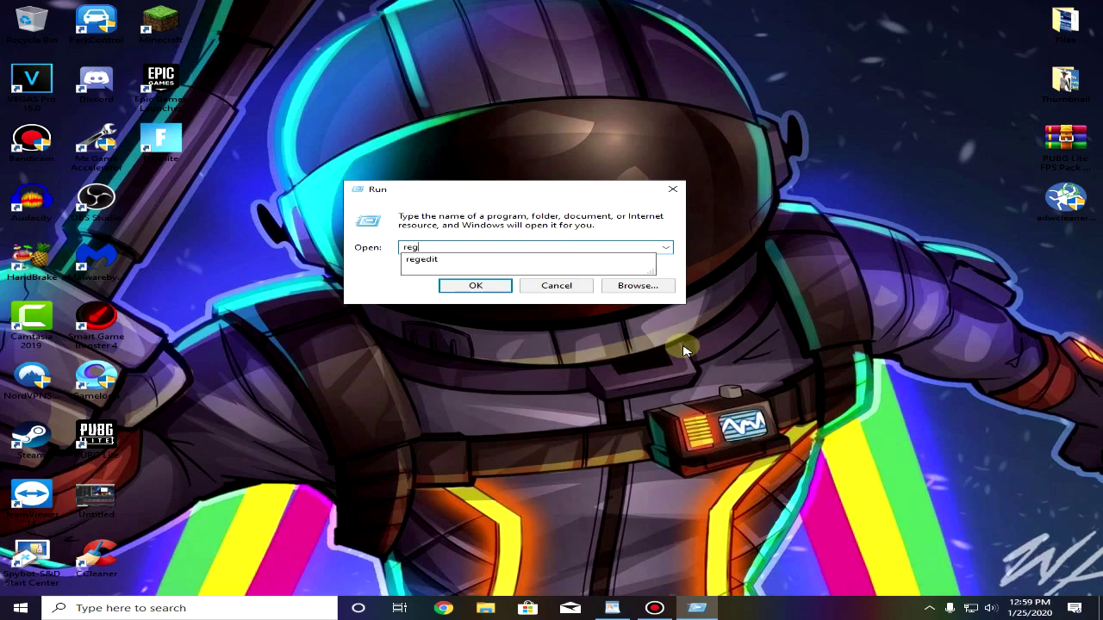
{"action": "type", "text": "edit"}
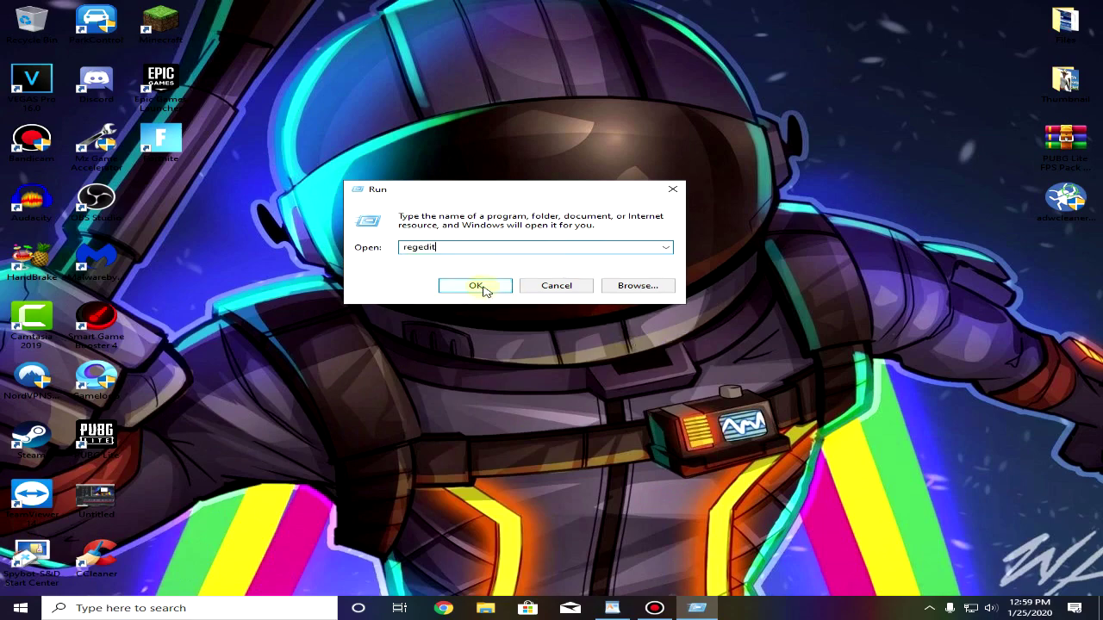
{"action": "left_click", "coordinate": [478, 285]}
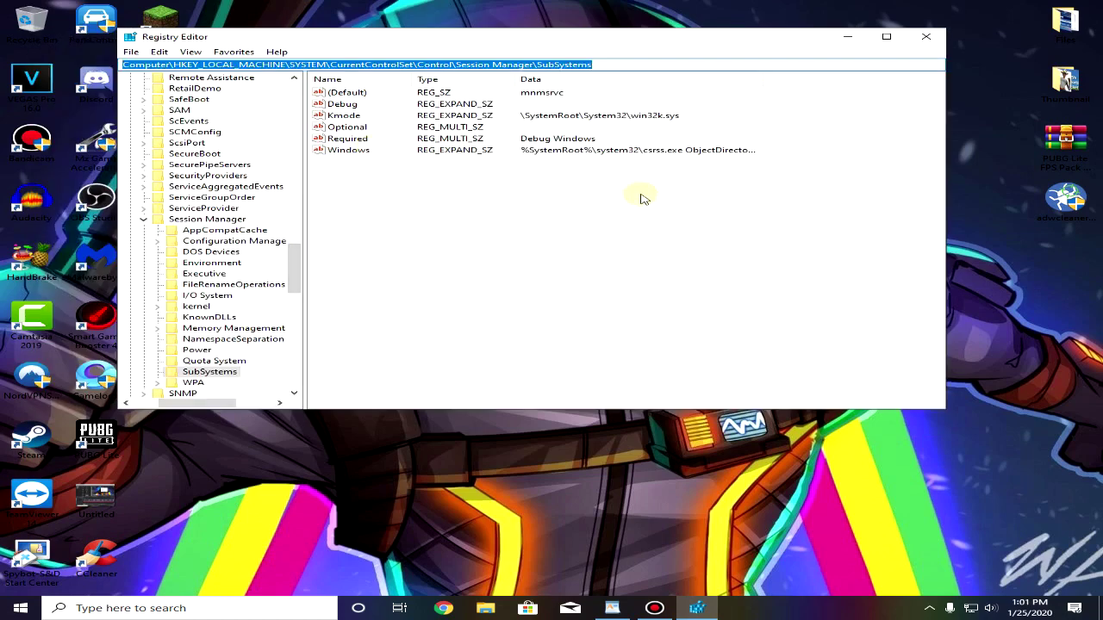
Paste the path Computer\HKEY_LOCAL_MACHINE\SYSTEM\CurrentControlSet\Control\Session Manager\SubSystems into the registry address to go to the SubSystems key.
{"action": "left_click", "coordinate": [637, 187]}
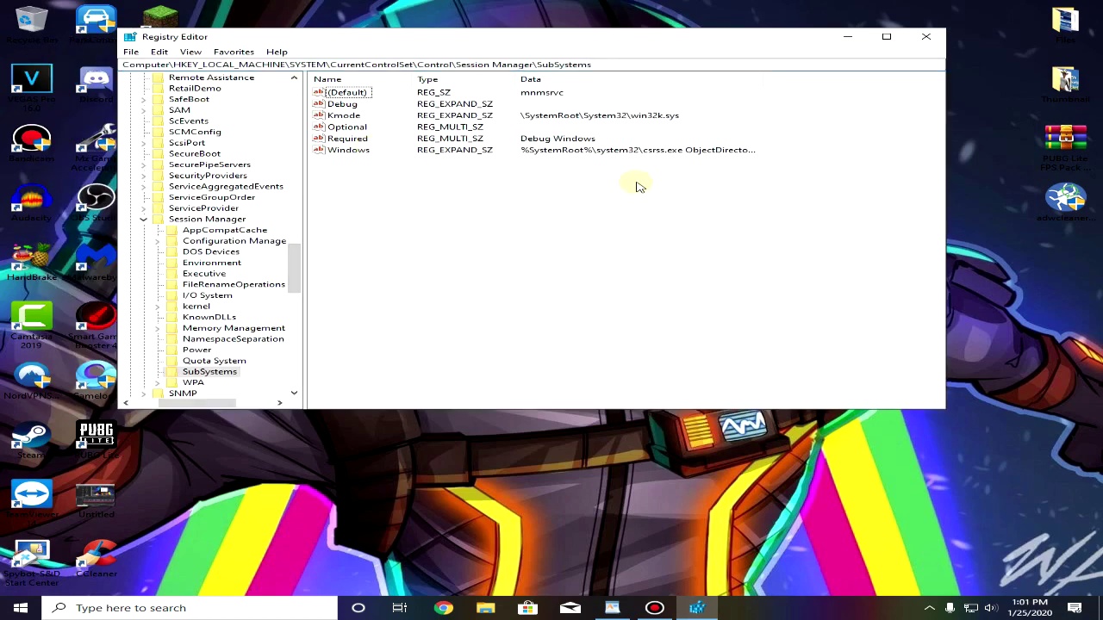
{"action": "left_click_drag", "start_coordinate": [628, 64], "coordinate": [119, 65]}
{"action": "right_click", "coordinate": [479, 65]}
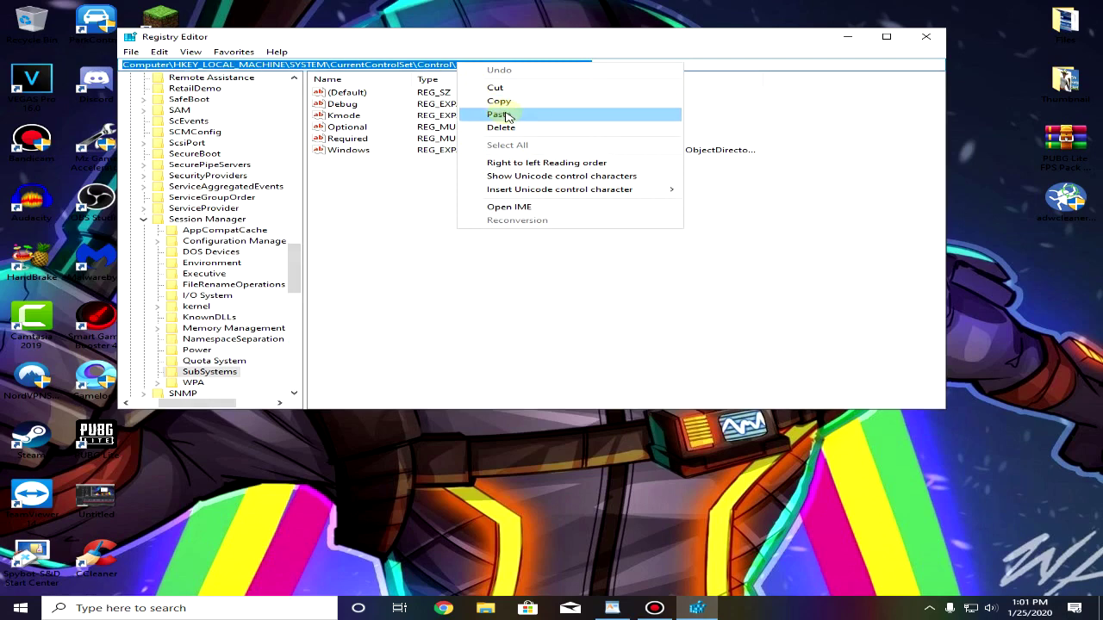
{"action": "left_click", "coordinate": [508, 112]}
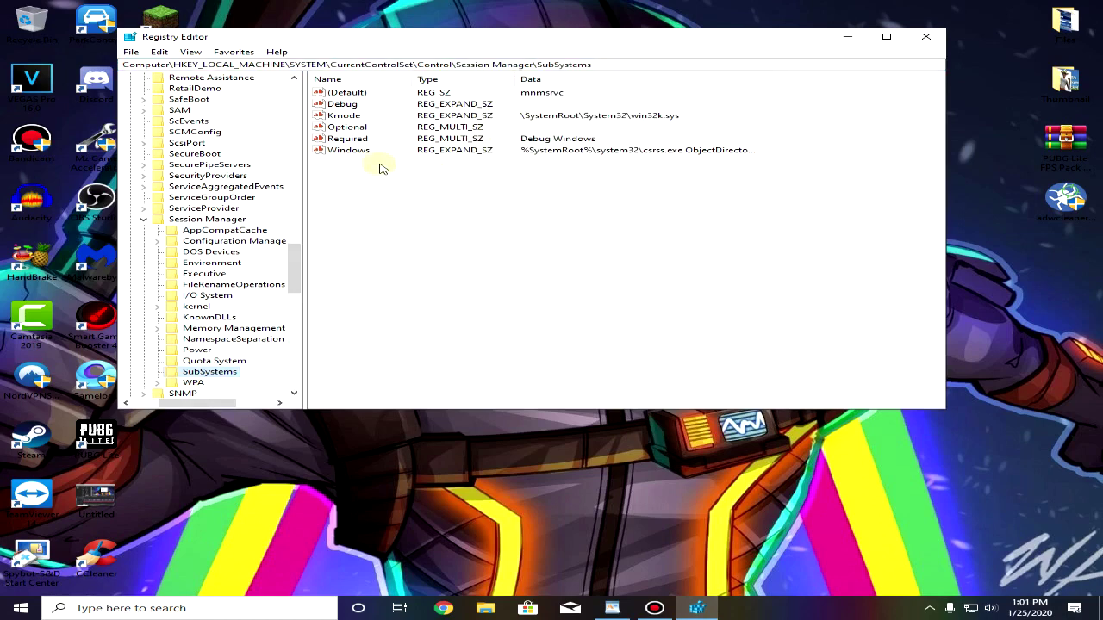
Set the second SharedSection number in the SubSystems key's Windows value to 30720, confirm it and close the Registry Editor.
{"action": "left_click", "coordinate": [348, 152]}
{"action": "double_click", "coordinate": [347, 151]}
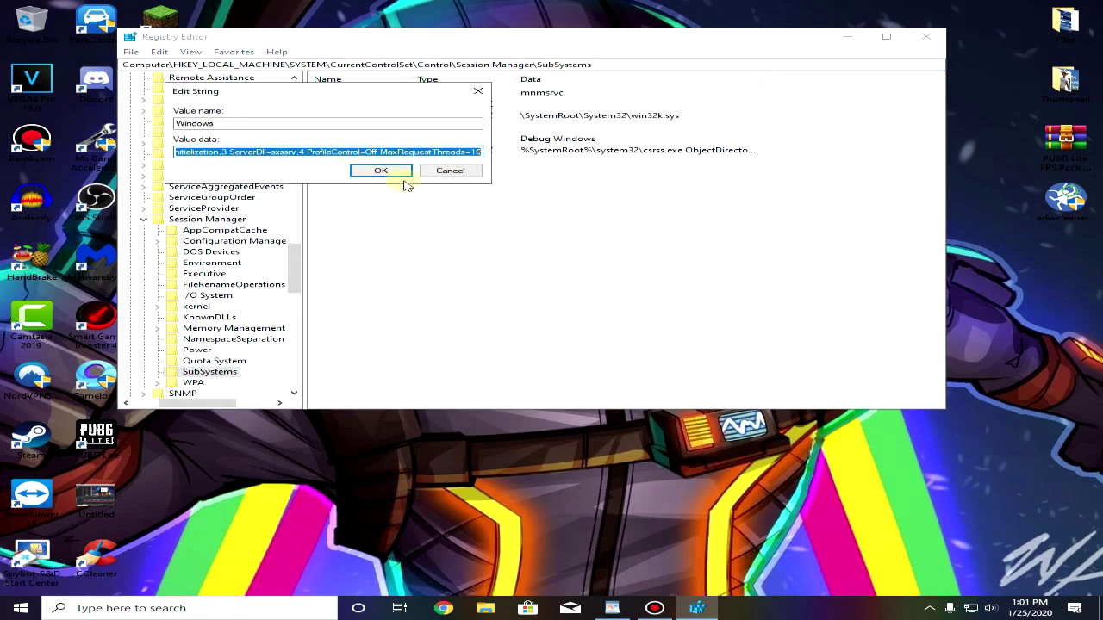
{"action": "left_click", "coordinate": [315, 152]}
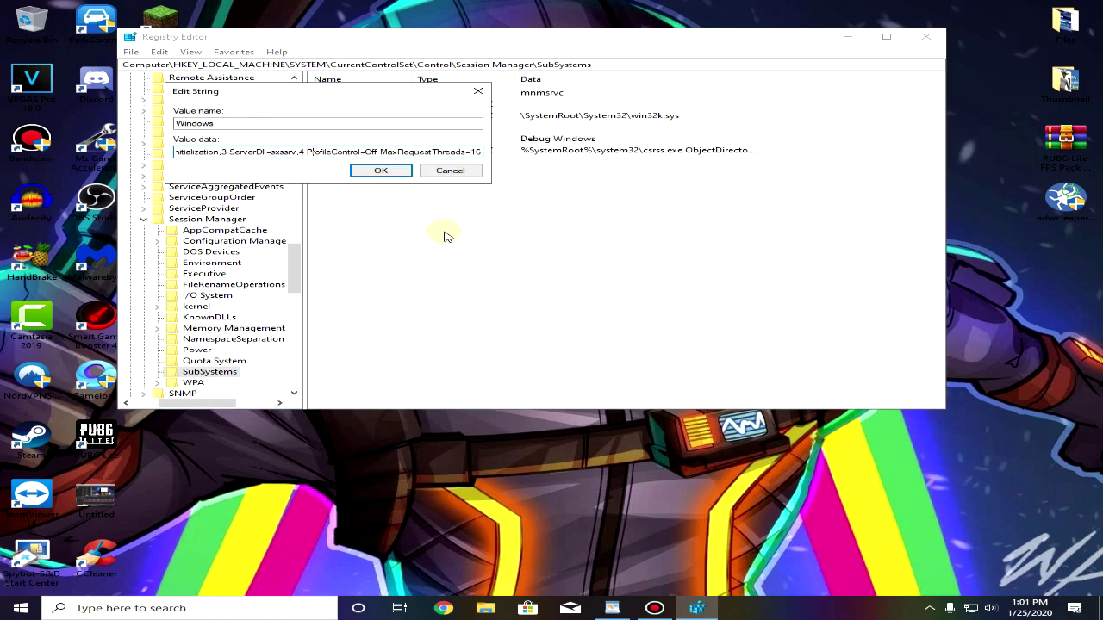
{"action": "key", "text": "Left"}
{"action": "key", "text": "Left"}
{"action": "key", "text": "Left"}
{"action": "key", "text": "Left"}
{"action": "key", "text": "Left"}
{"action": "key", "text": "Left"}
{"action": "key", "text": "Left"}
{"action": "key", "text": "Left"}
{"action": "key", "text": "Left"}
{"action": "key", "text": "Left"}
{"action": "key", "text": "Left"}
{"action": "key", "text": "Left"}
{"action": "key", "text": "Left"}
{"action": "key", "text": "Left"}
{"action": "key", "text": "Left"}
{"action": "key", "text": "Left"}
{"action": "key", "text": "Left"}
{"action": "key", "text": "Left"}
{"action": "key", "text": "Left"}
{"action": "key", "text": "Left"}
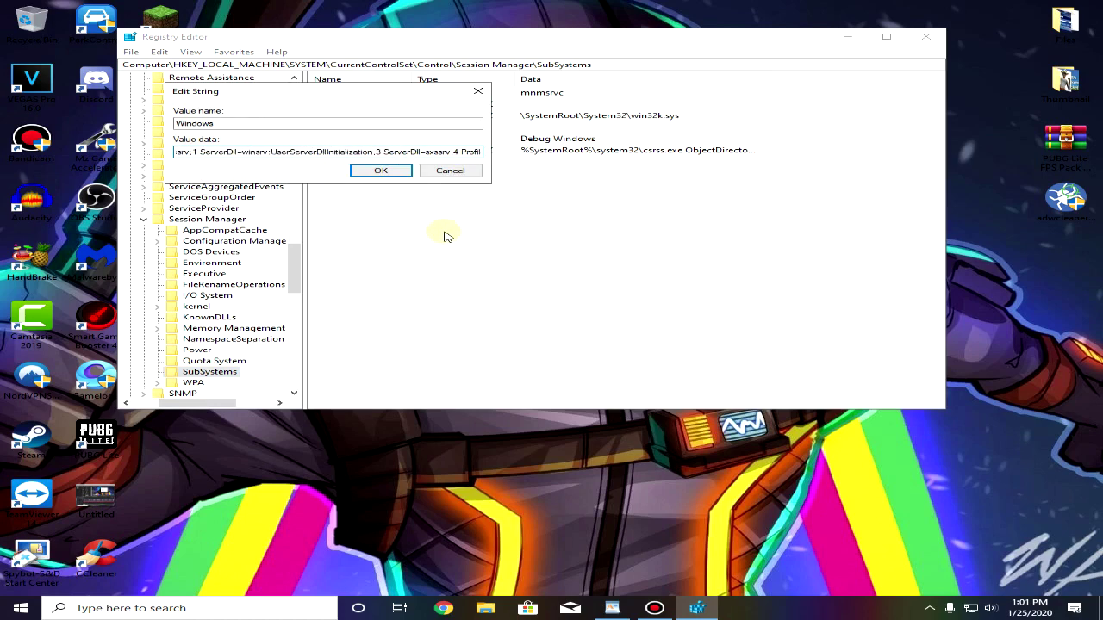
{"action": "key", "text": "Left"}
{"action": "key", "text": "Left"}
{"action": "key", "text": "Left"}
{"action": "key", "text": "Left"}
{"action": "key", "text": "Left"}
{"action": "key", "text": "Left"}
{"action": "key", "text": "Left"}
{"action": "key", "text": "Left"}
{"action": "key", "text": "Left"}
{"action": "key", "text": "Left"}
{"action": "key", "text": "Left"}
{"action": "key", "text": "Left"}
{"action": "key", "text": "Left"}
{"action": "key", "text": "Left"}
{"action": "key", "text": "Left"}
{"action": "key", "text": "Left"}
{"action": "key", "text": "Left"}
{"action": "key", "text": "Left"}
{"action": "key", "text": "Left"}
{"action": "key", "text": "Left"}
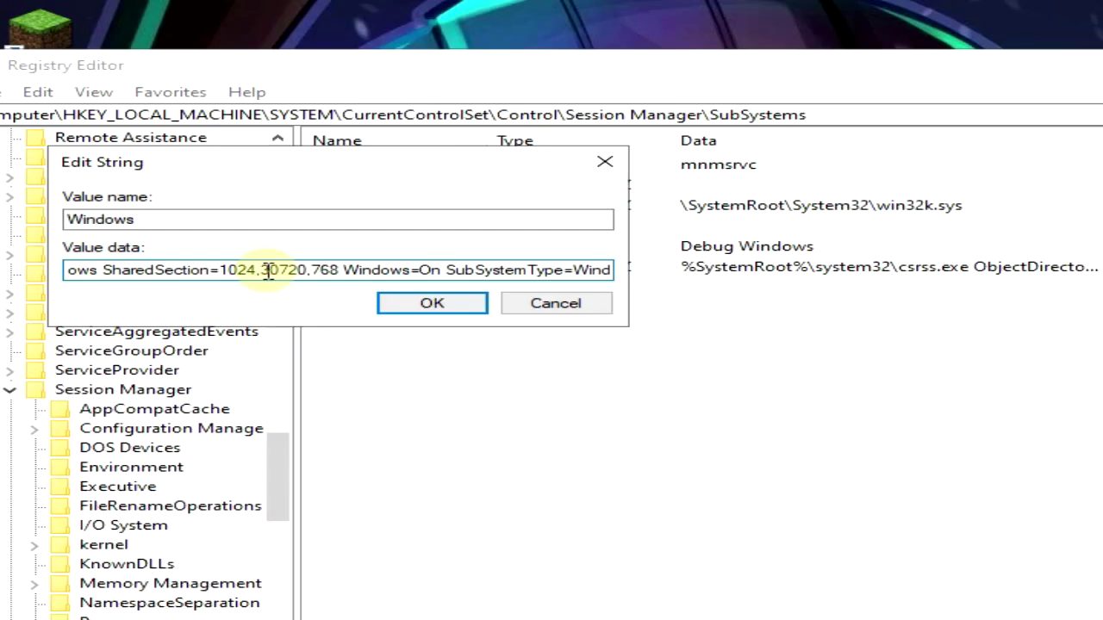
{"action": "left_click_drag", "start_coordinate": [288, 151], "coordinate": [303, 162]}
{"action": "left_click_drag", "start_coordinate": [261, 271], "coordinate": [306, 274]}
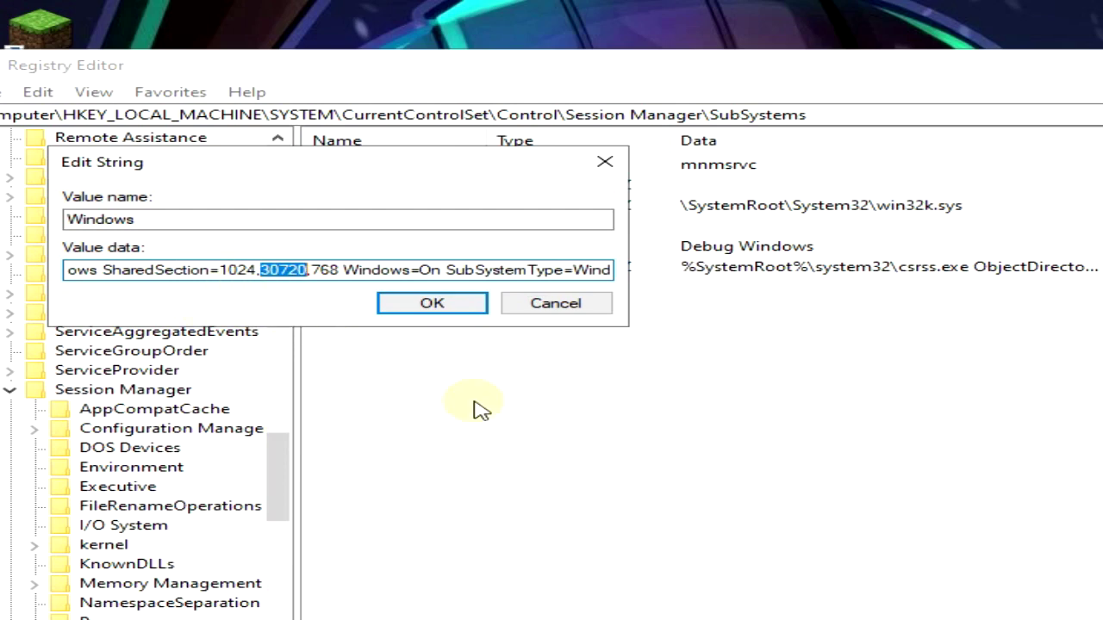
{"action": "type", "text": "30720"}
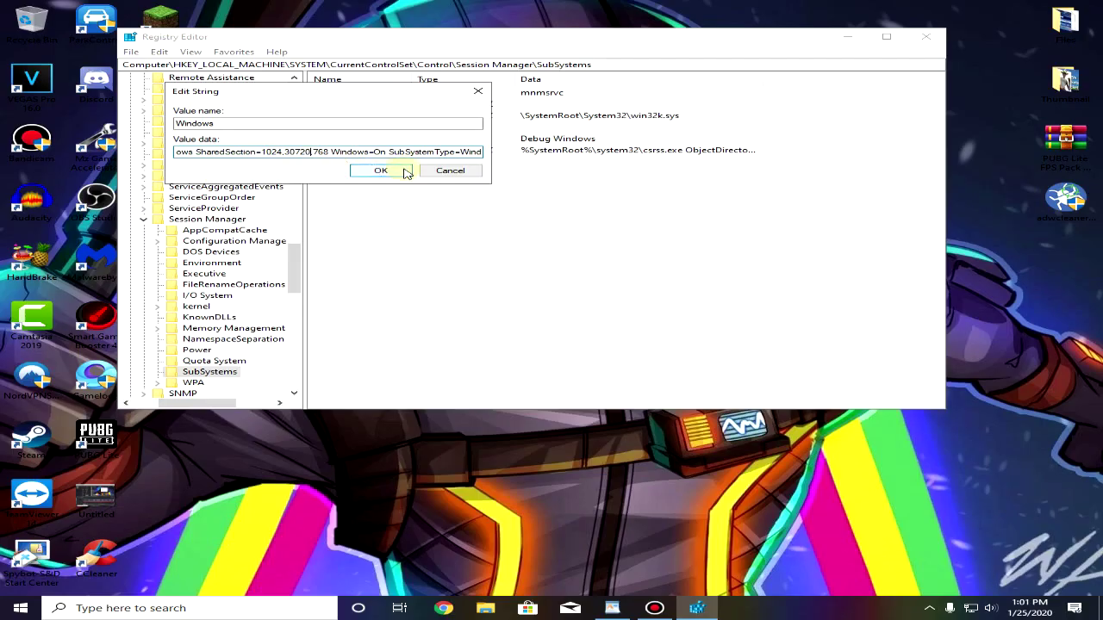
{"action": "left_click", "coordinate": [380, 171]}
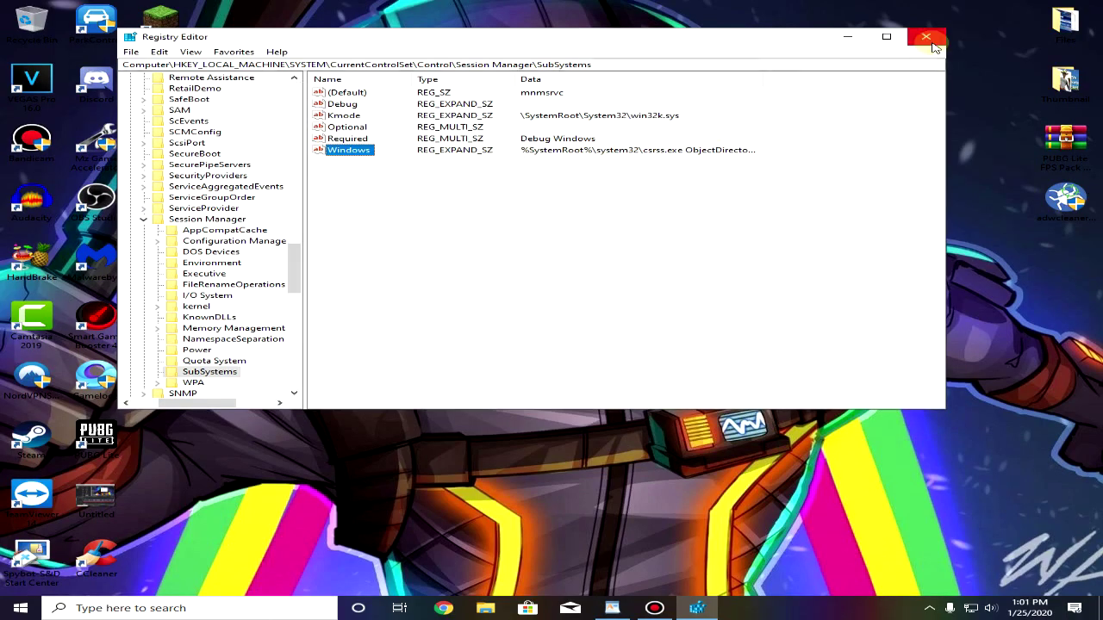
{"action": "left_click", "coordinate": [935, 47]}
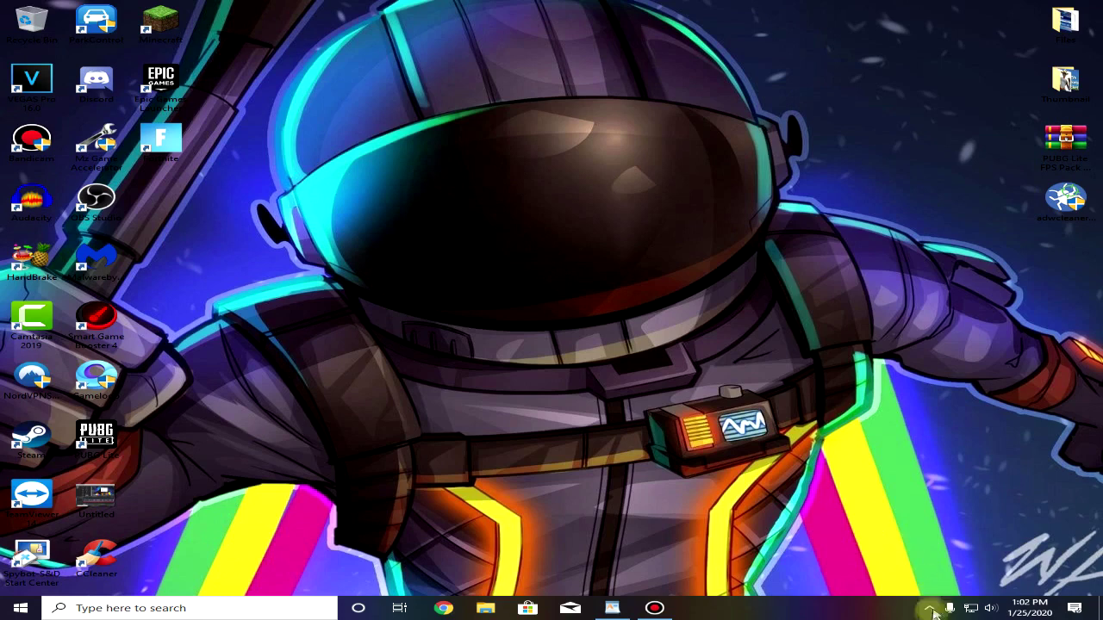
{"action": "left_click", "coordinate": [930, 608]}
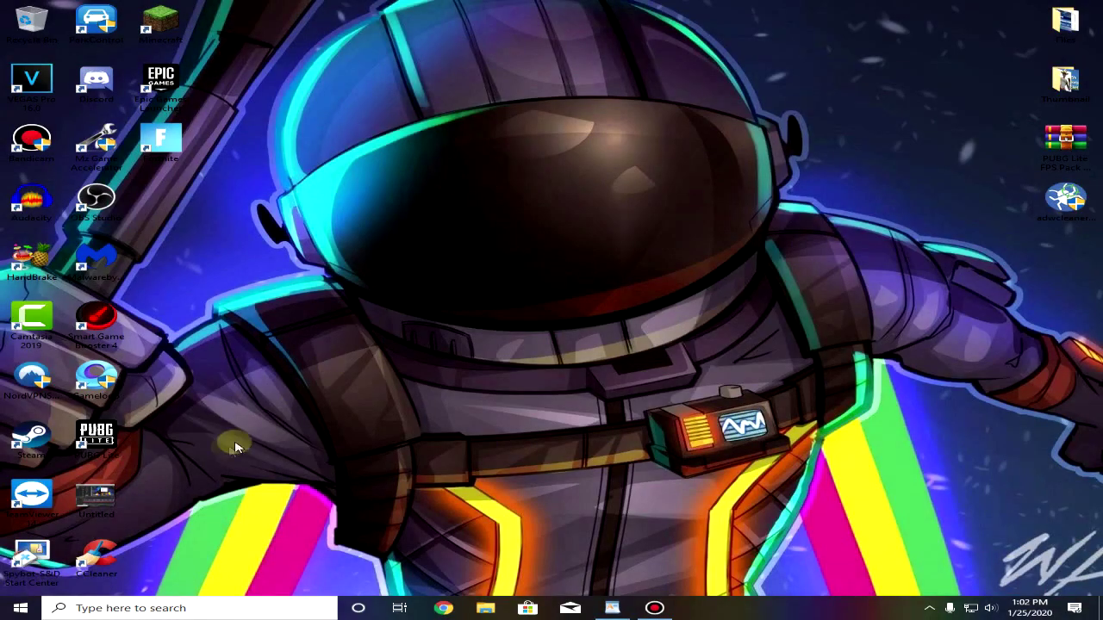
Review the Background apps permissions in the Windows Privacy settings and close Settings.
{"action": "left_click", "coordinate": [20, 608]}
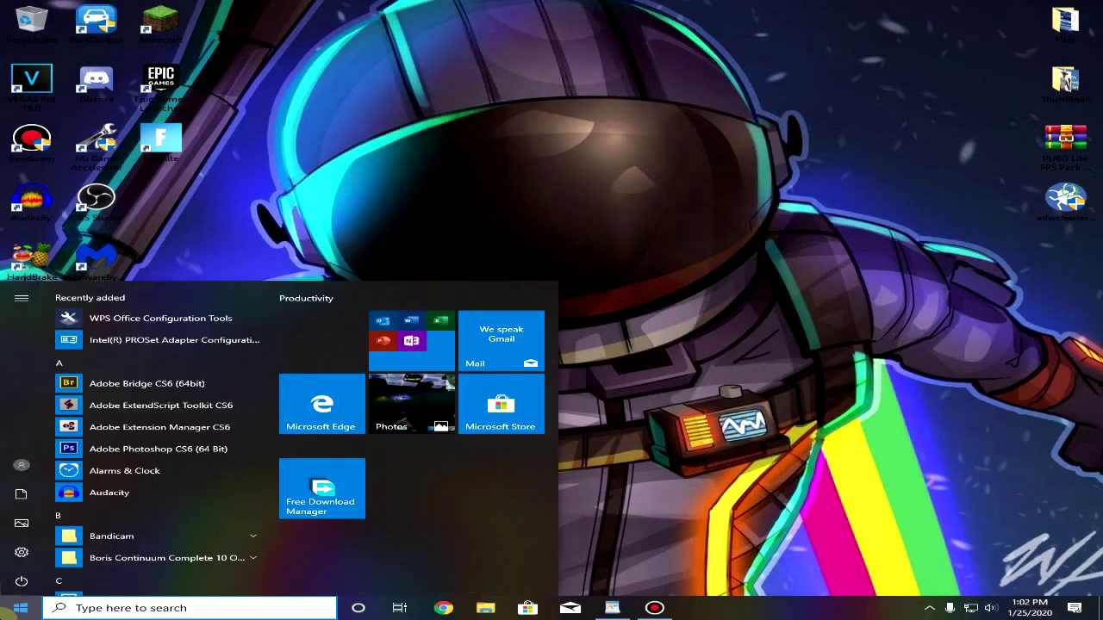
{"action": "left_click", "coordinate": [12, 556]}
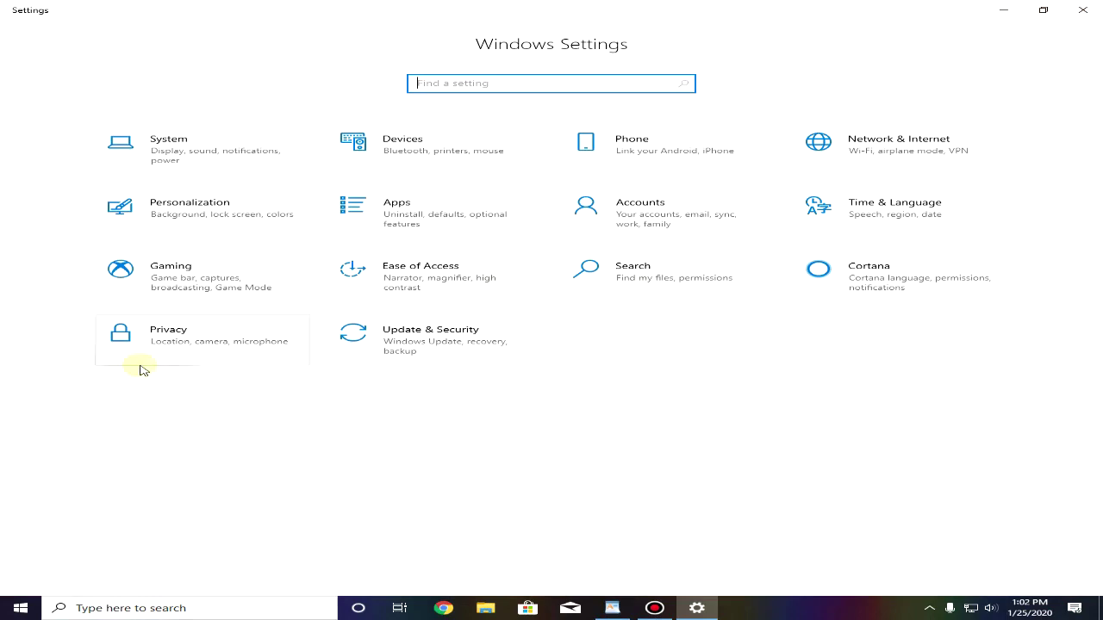
{"action": "left_click", "coordinate": [216, 340]}
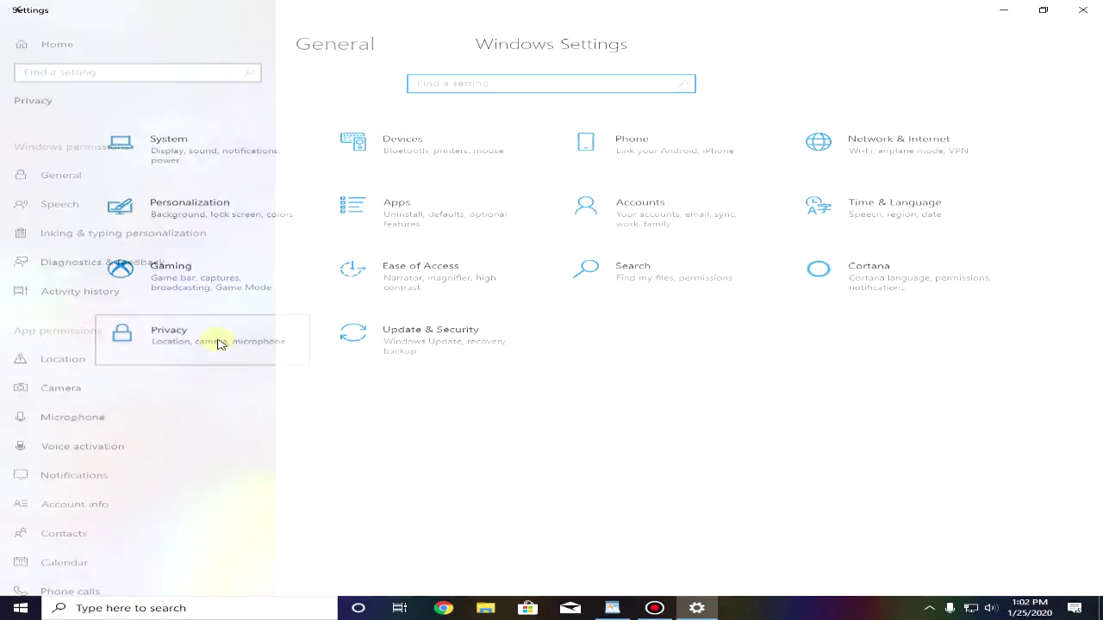
{"action": "scroll", "coordinate": [131, 349], "scroll_direction": "down", "scroll_amount": 5}
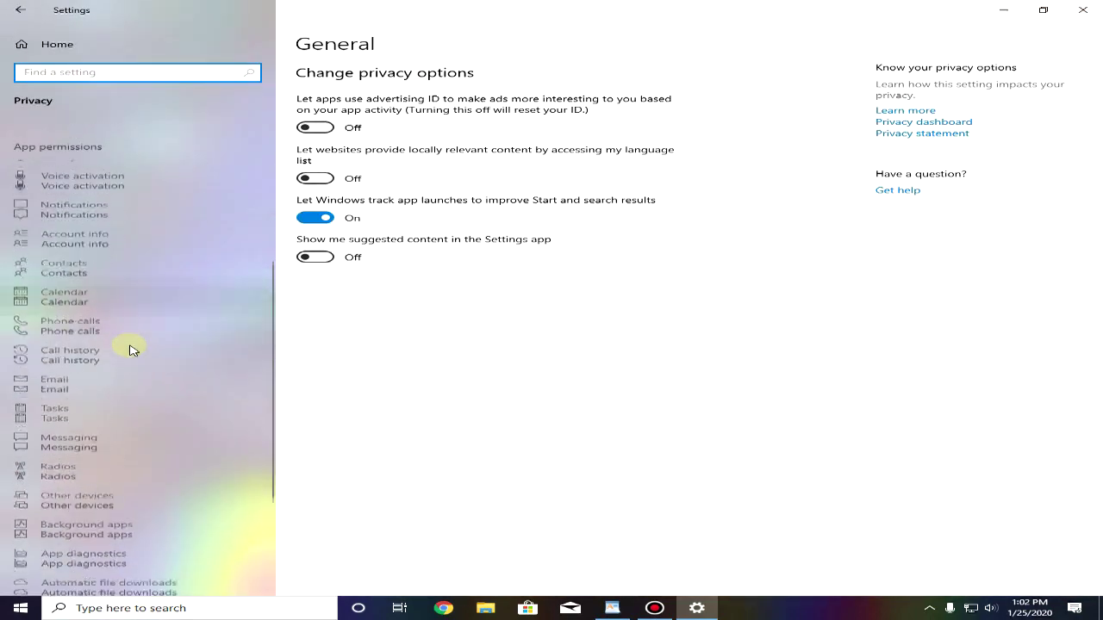
{"action": "left_click", "coordinate": [118, 447]}
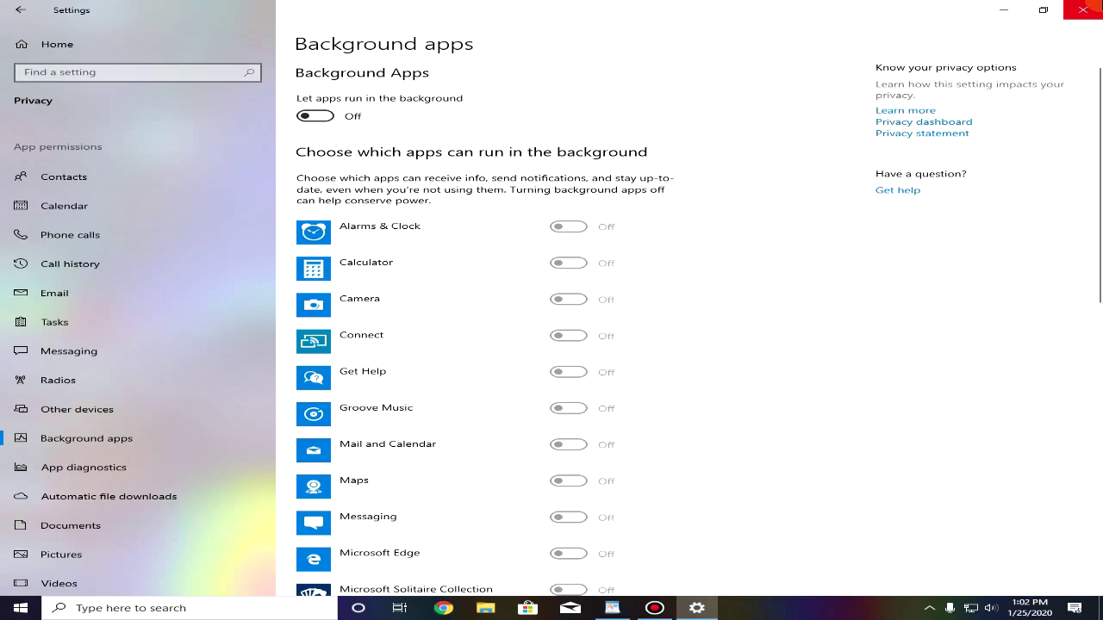
{"action": "left_click", "coordinate": [1082, 9]}
Open the Windows Gaming settings and check the Game bar and Game Mode options.
{"action": "left_click", "coordinate": [5, 608]}
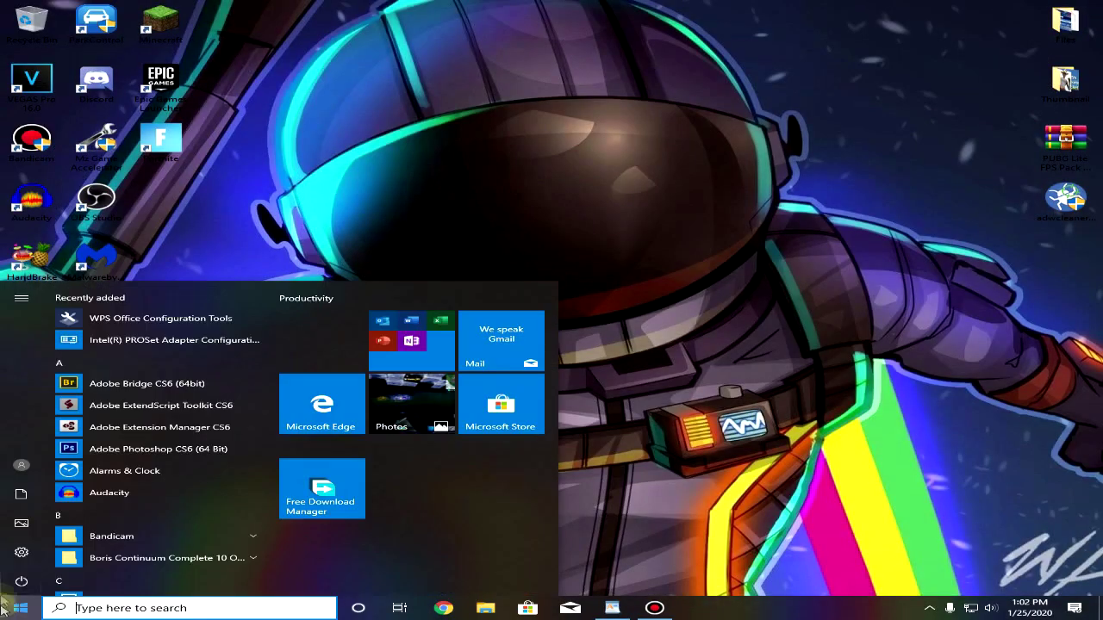
{"action": "left_click", "coordinate": [19, 552]}
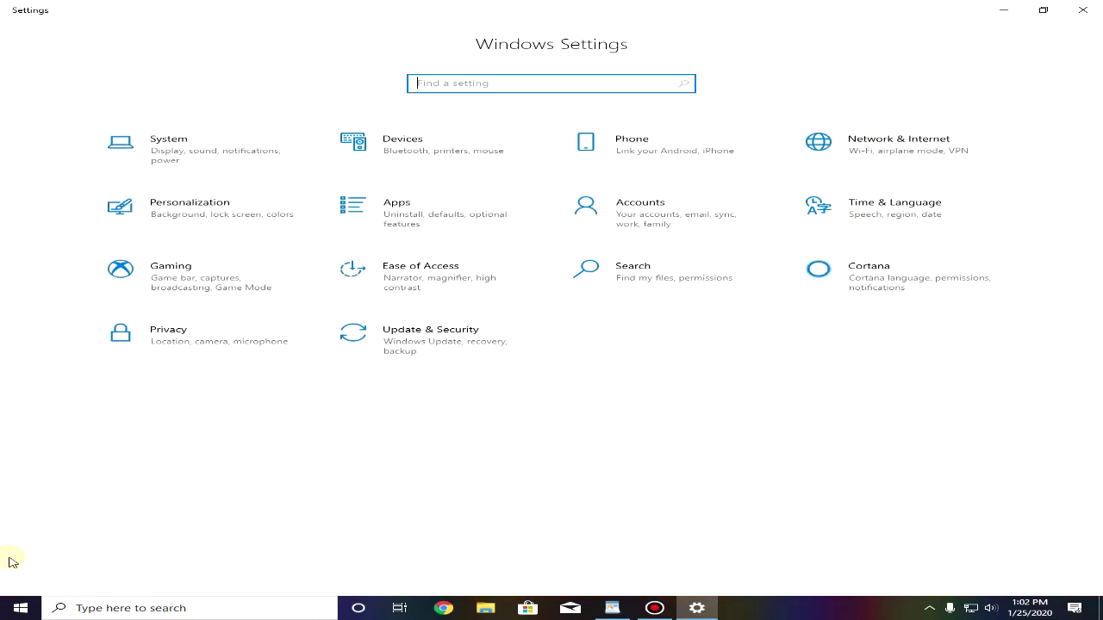
{"action": "left_click", "coordinate": [226, 287]}
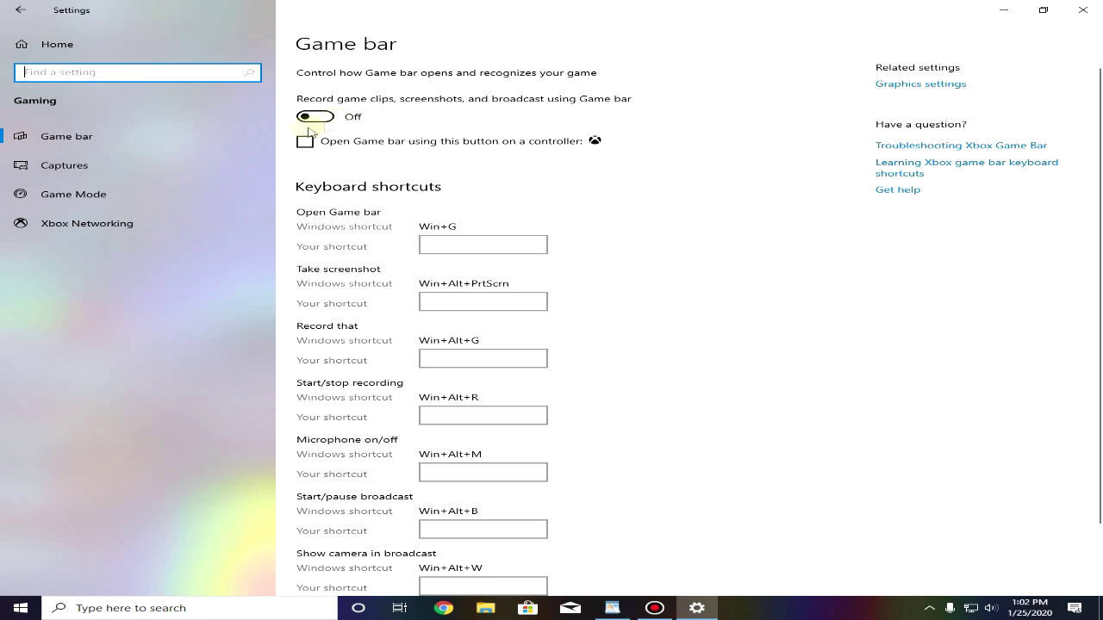
{"action": "left_click", "coordinate": [173, 196]}
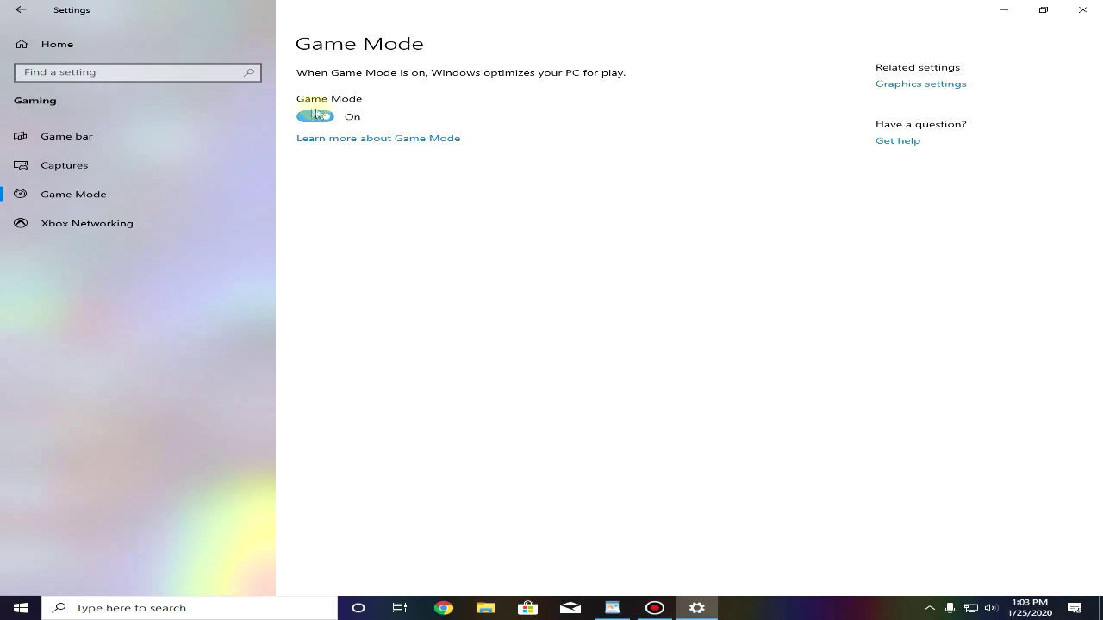
Check the installed Windows version with winver, then close the About Windows dialog and Settings.
{"action": "left_click", "coordinate": [241, 608]}
{"action": "type", "text": "winver"}
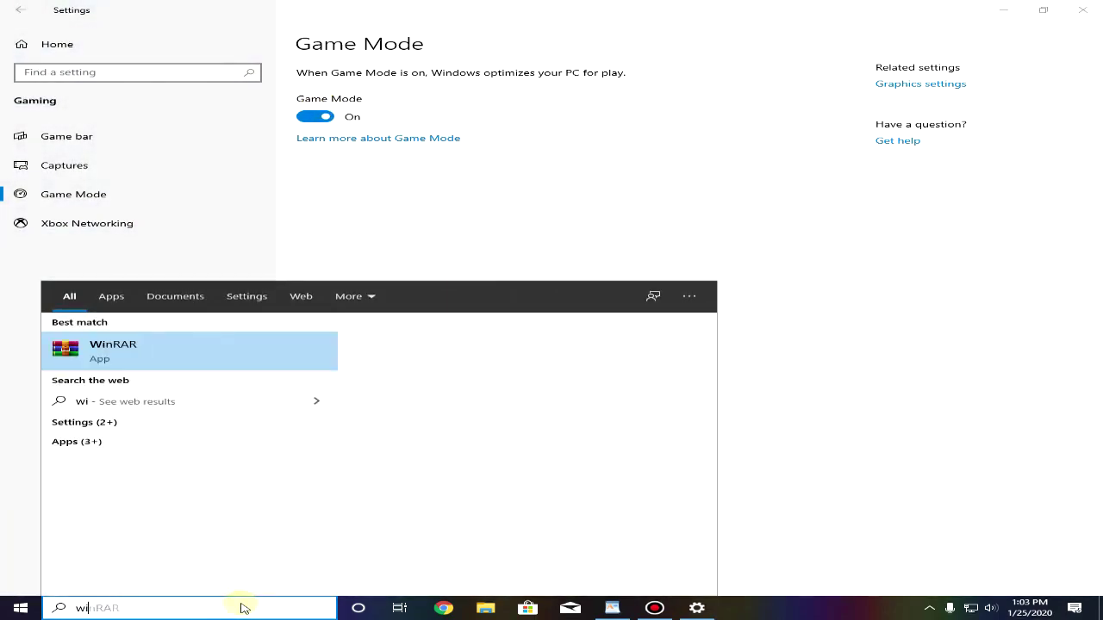
{"action": "left_click", "coordinate": [163, 356]}
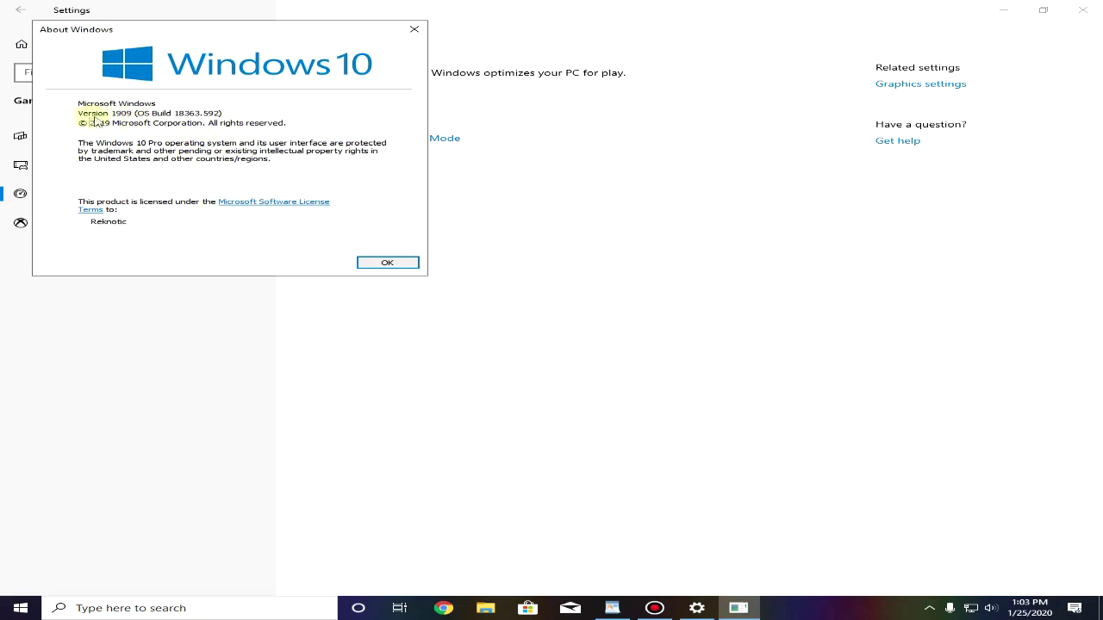
{"action": "left_click", "coordinate": [415, 30]}
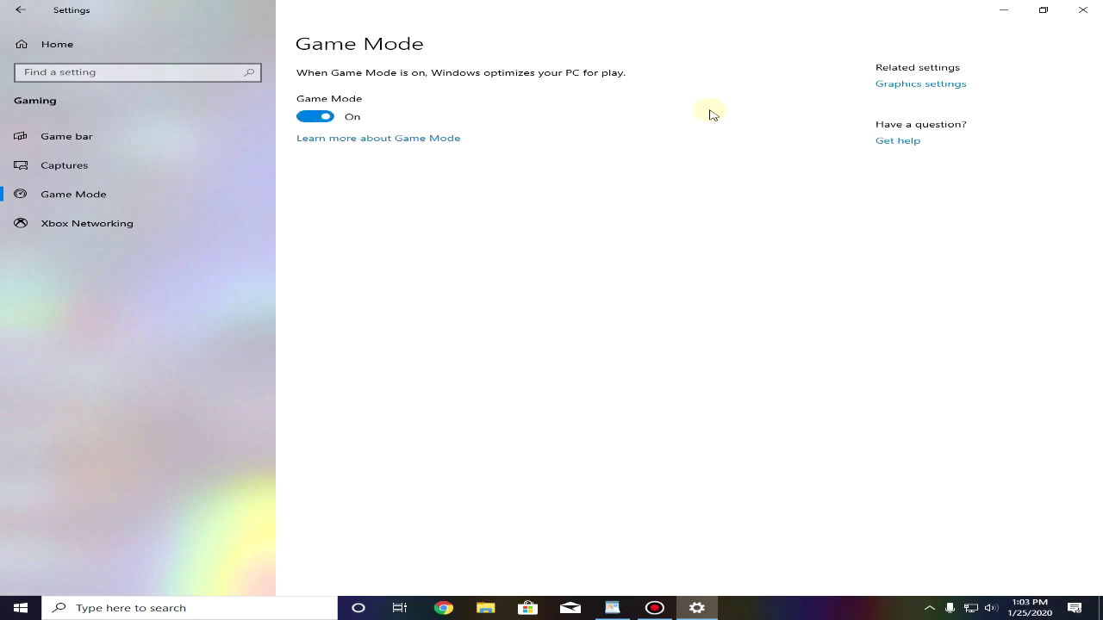
{"action": "left_click", "coordinate": [1083, 9]}
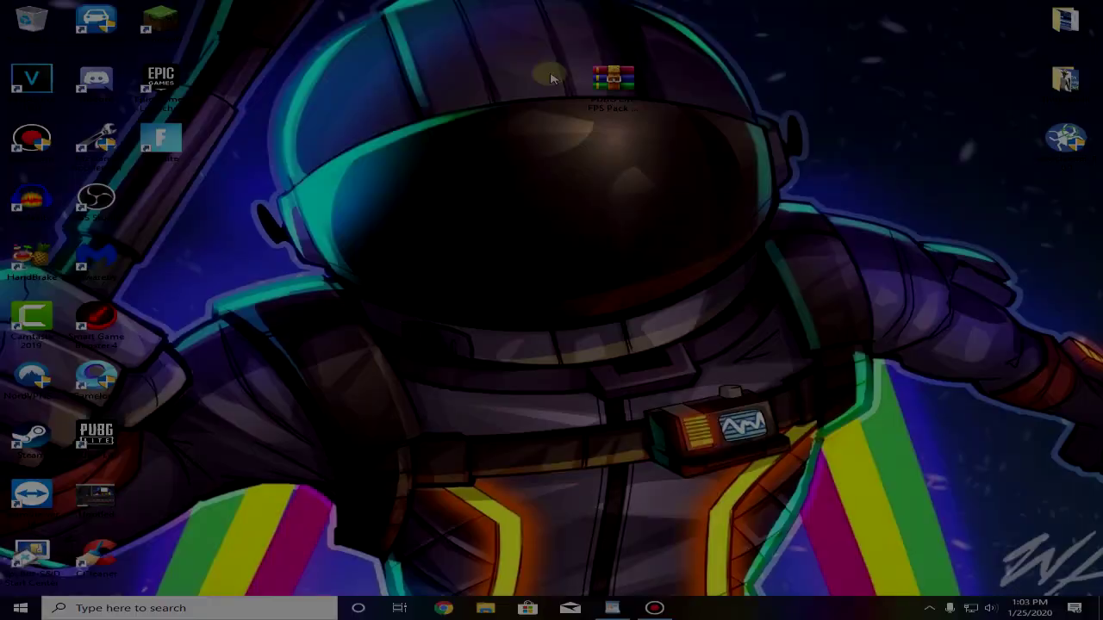
Extract the PUBG Lite FPS Pack archive onto the desktop and move the extracted folder to the archive's former spot.
{"action": "left_click_drag", "start_coordinate": [523, 15], "coordinate": [833, 185]}
{"action": "left_click", "coordinate": [543, 65]}
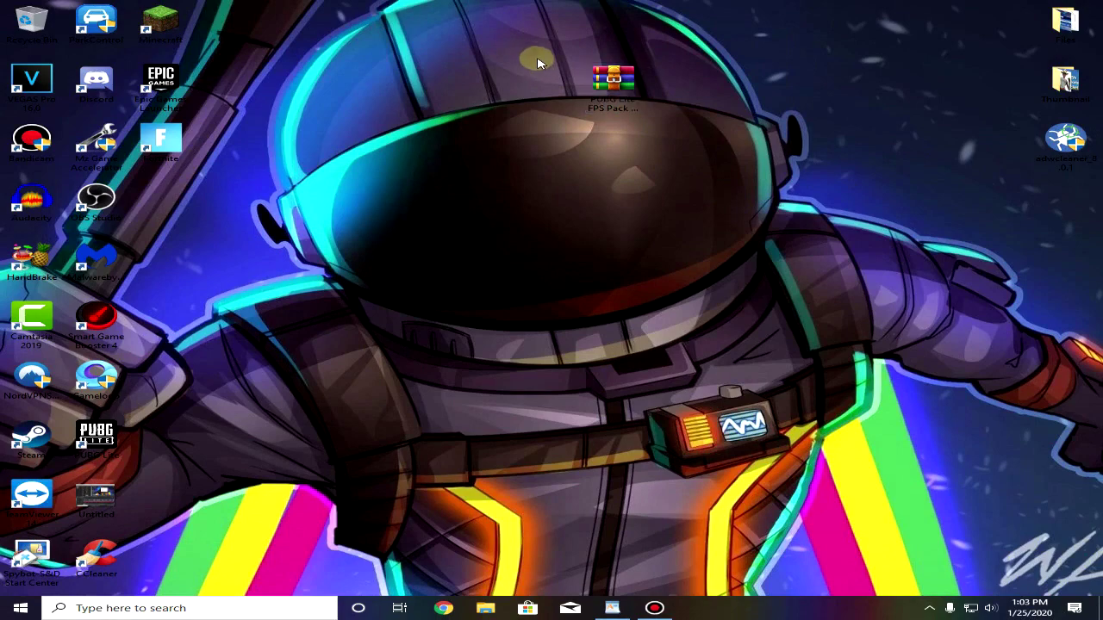
{"action": "left_click", "coordinate": [608, 79]}
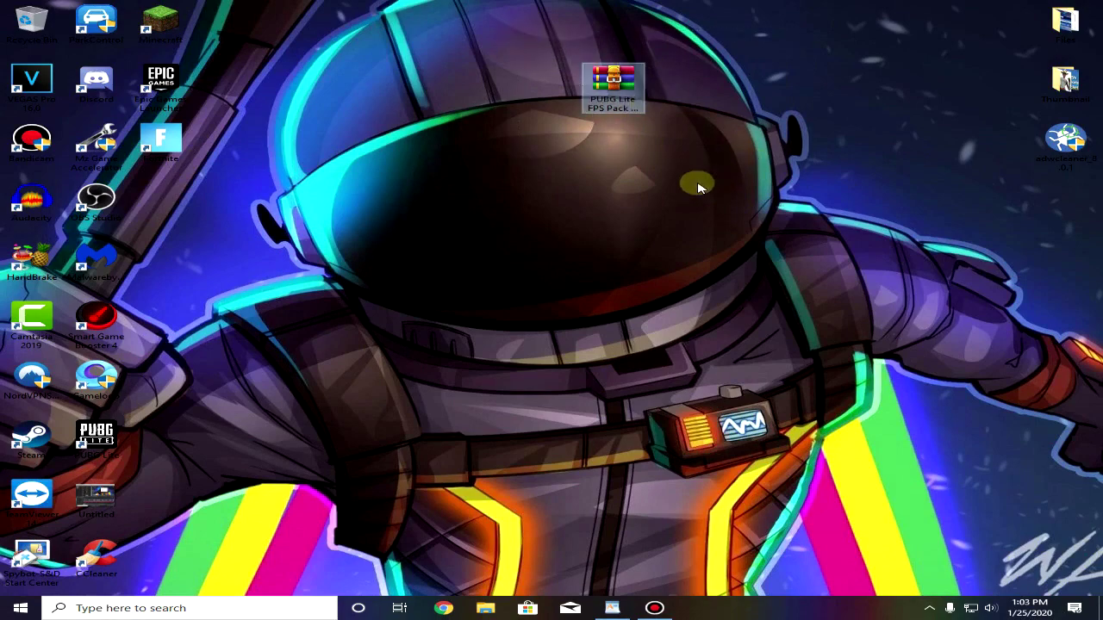
{"action": "right_click", "coordinate": [606, 95]}
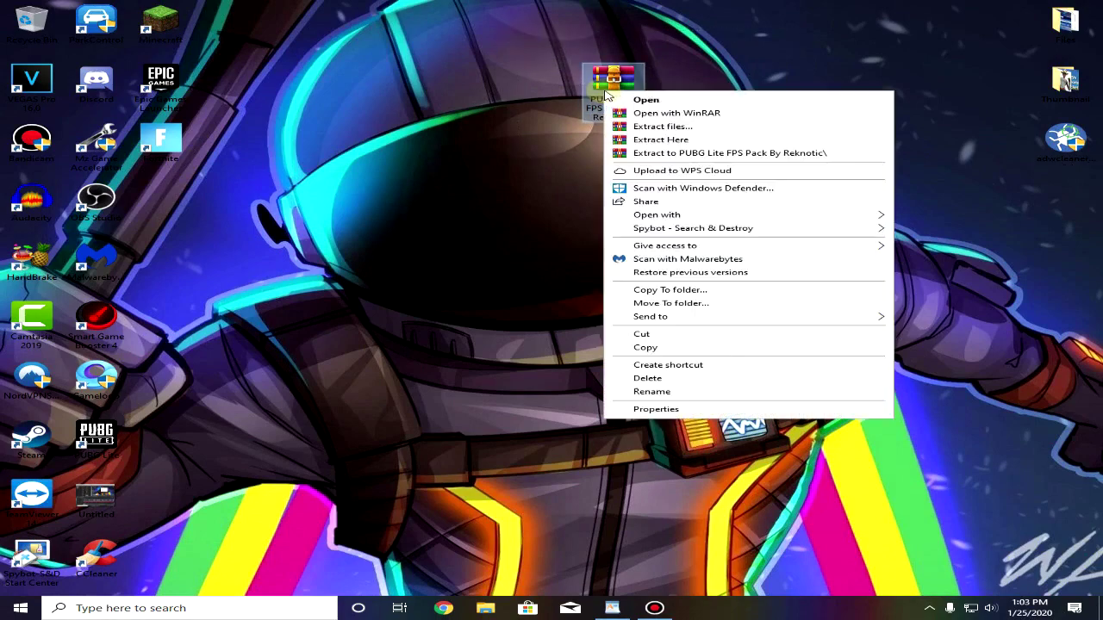
{"action": "left_click", "coordinate": [702, 141]}
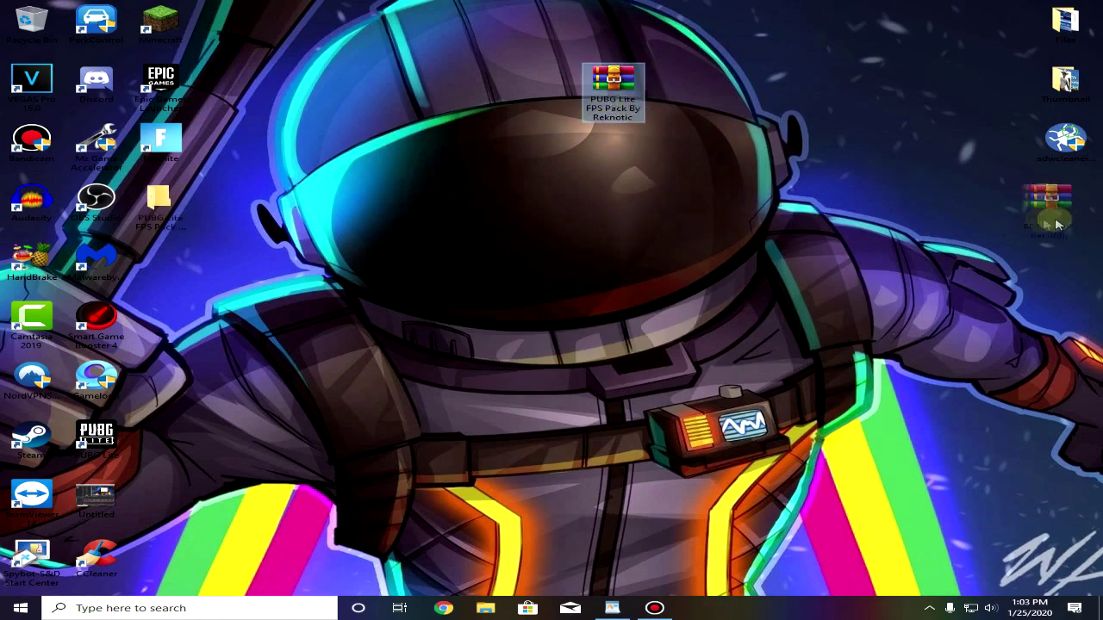
{"action": "left_click_drag", "start_coordinate": [160, 202], "coordinate": [613, 90]}
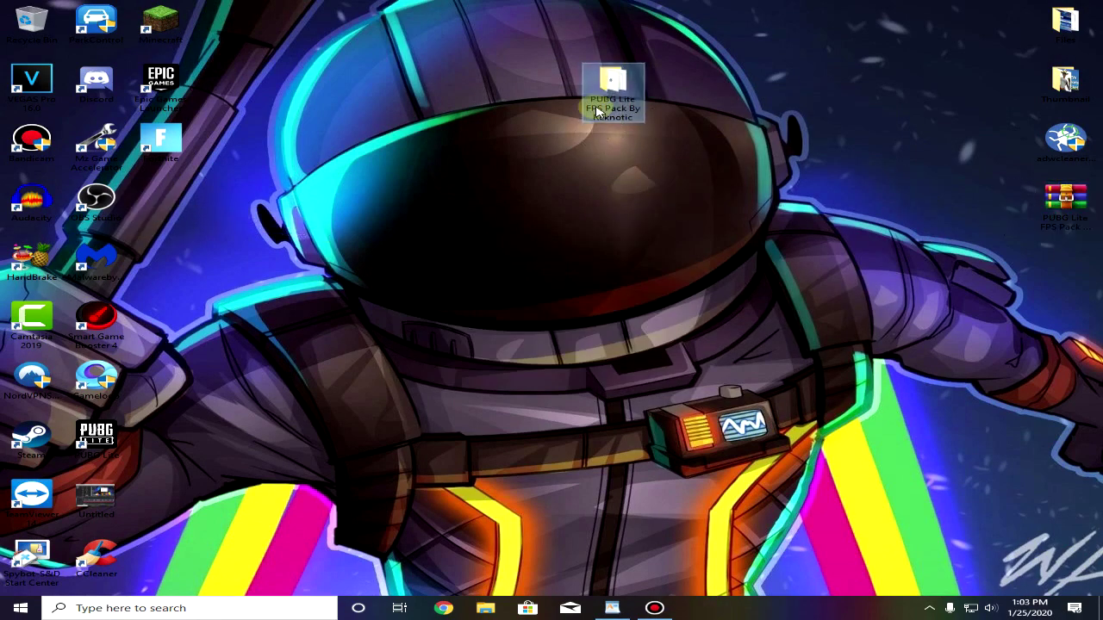
Open the Configs folder inside InGame Settings of the extracted PUBG Lite FPS Pack folder.
{"action": "double_click", "coordinate": [597, 110]}
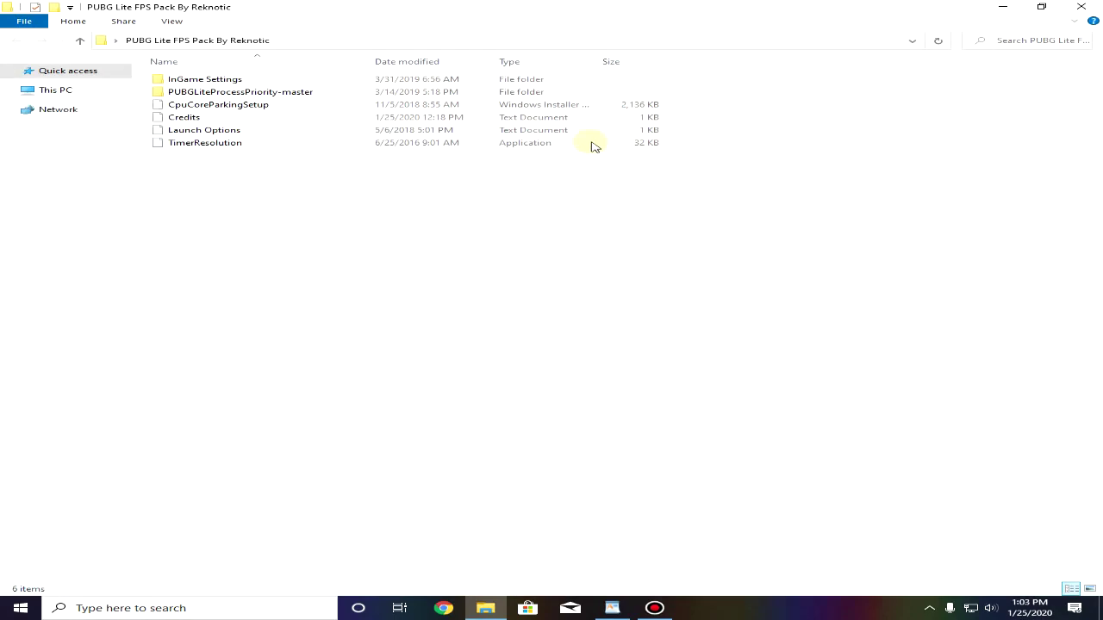
{"action": "double_click", "coordinate": [220, 80]}
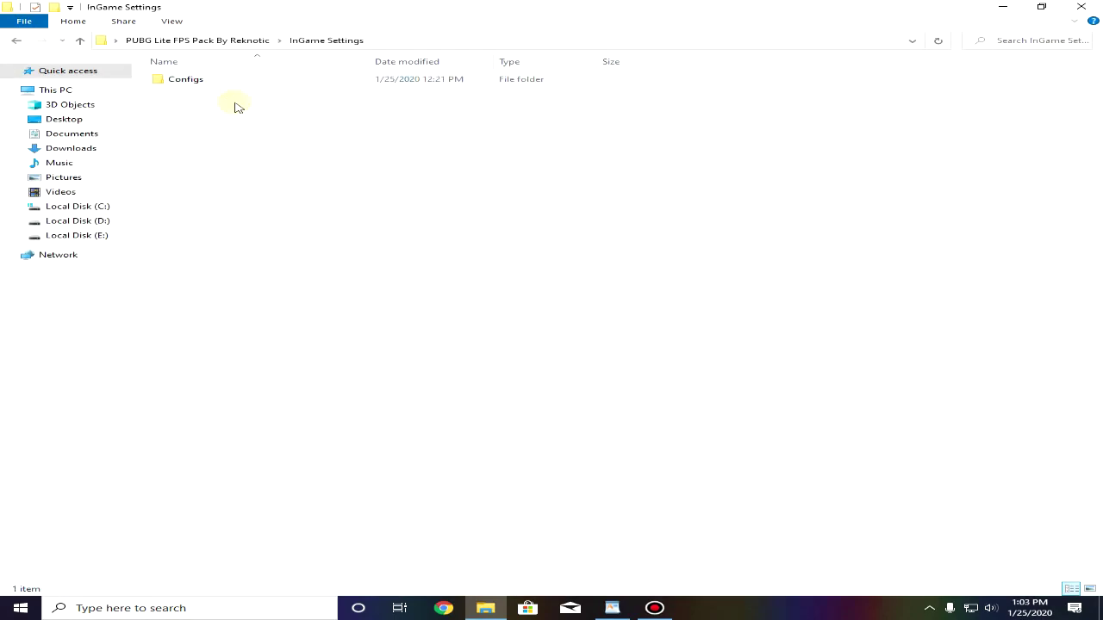
{"action": "double_click", "coordinate": [216, 83]}
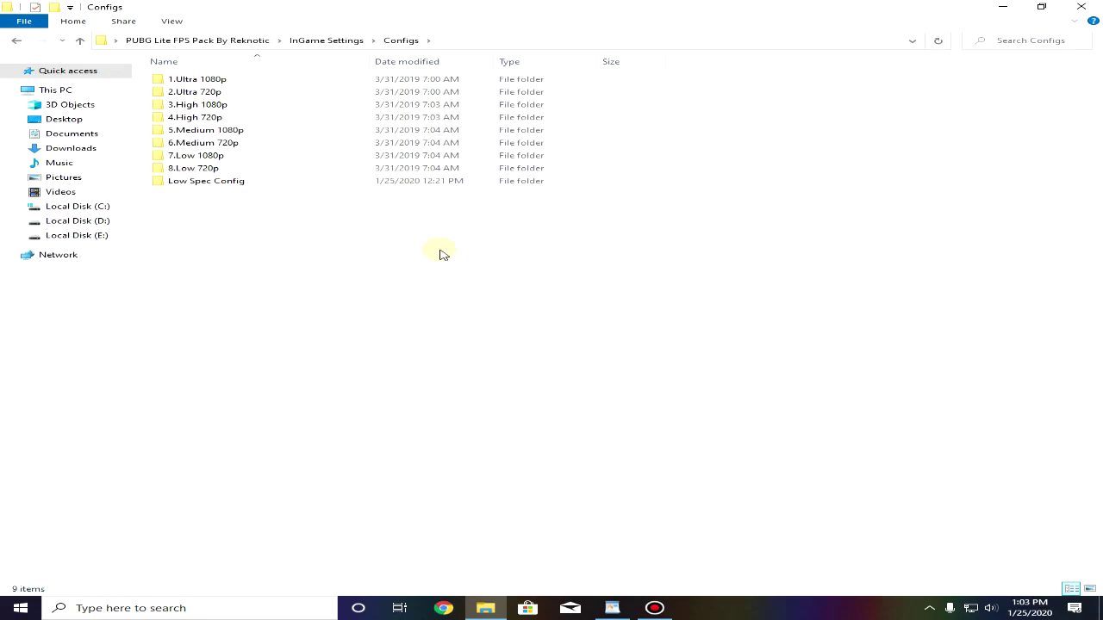
{"action": "left_click_drag", "start_coordinate": [466, 250], "coordinate": [217, 81]}
Copy the Engine, GameUserSettings and UserCustom files from the 8.Low 720p folder and minimize the window.
{"action": "left_click", "coordinate": [303, 177]}
{"action": "double_click", "coordinate": [256, 172]}
{"action": "left_click_drag", "start_coordinate": [546, 180], "coordinate": [278, 86]}
{"action": "right_click", "coordinate": [342, 98]}
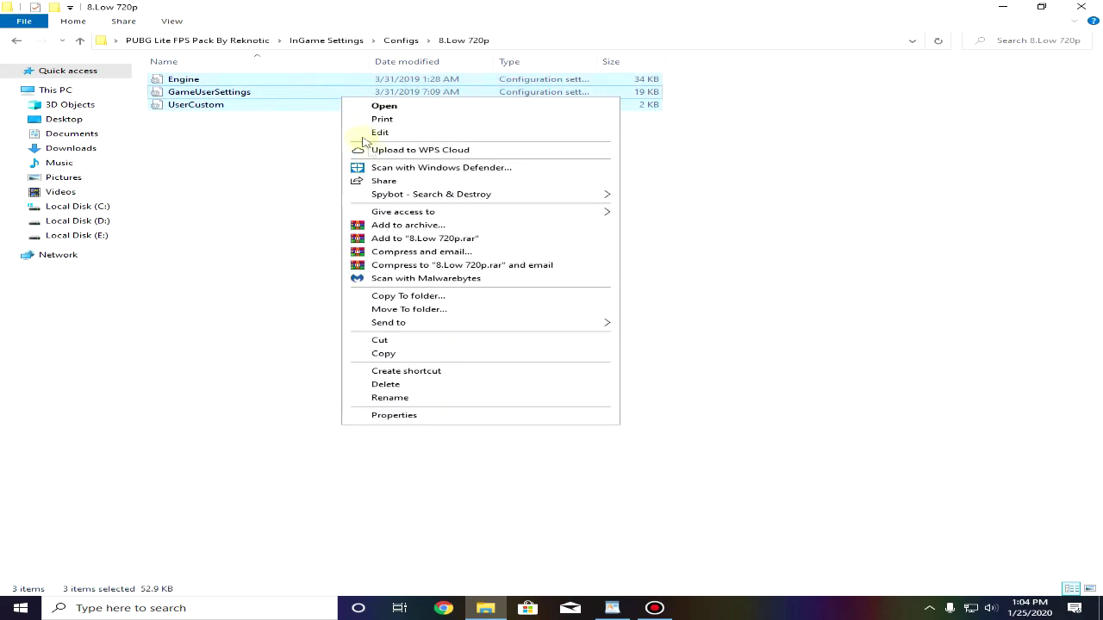
{"action": "left_click", "coordinate": [411, 355]}
{"action": "left_click", "coordinate": [1004, 7]}
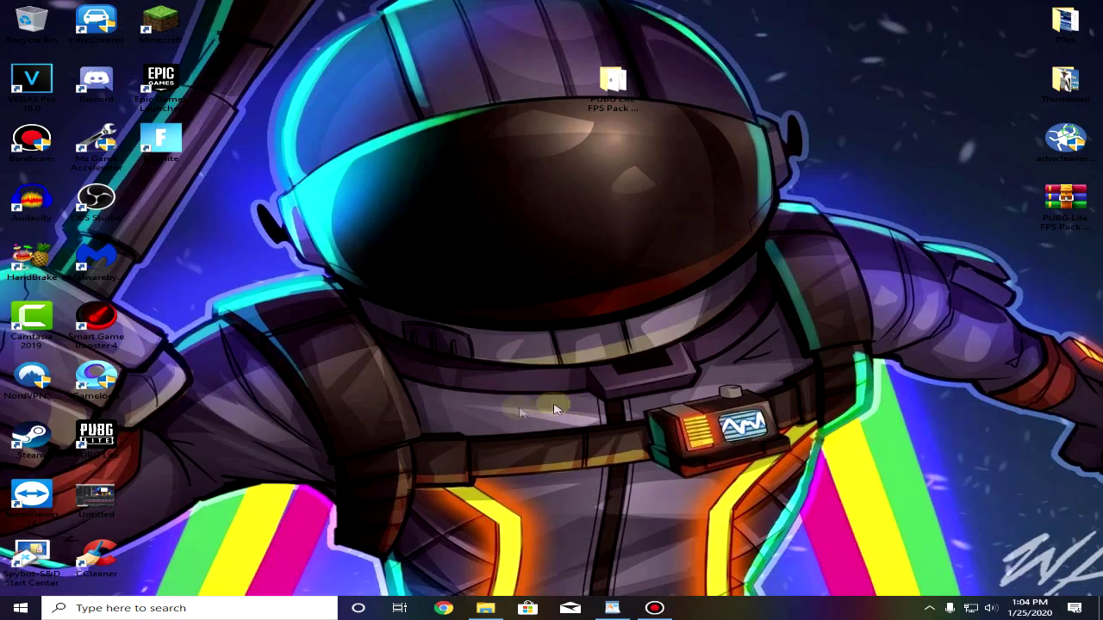
Open the local application data folder by searching Windows for %localappdata%.
{"action": "left_click", "coordinate": [244, 609]}
{"action": "type", "text": "%"}
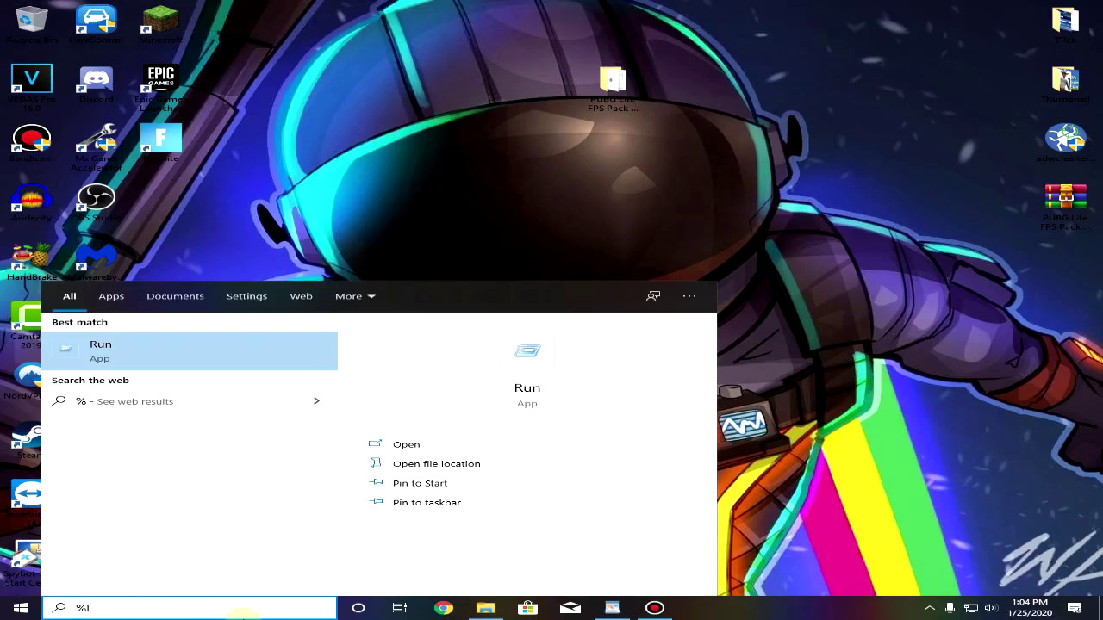
{"action": "type", "text": "localappdata%"}
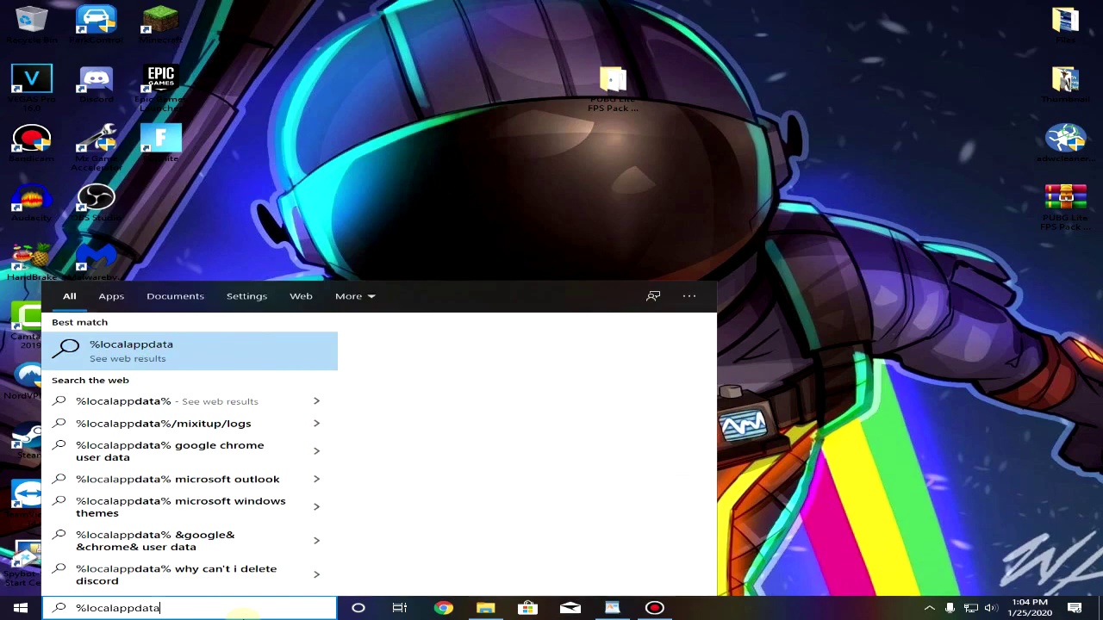
{"action": "left_click", "coordinate": [206, 359]}
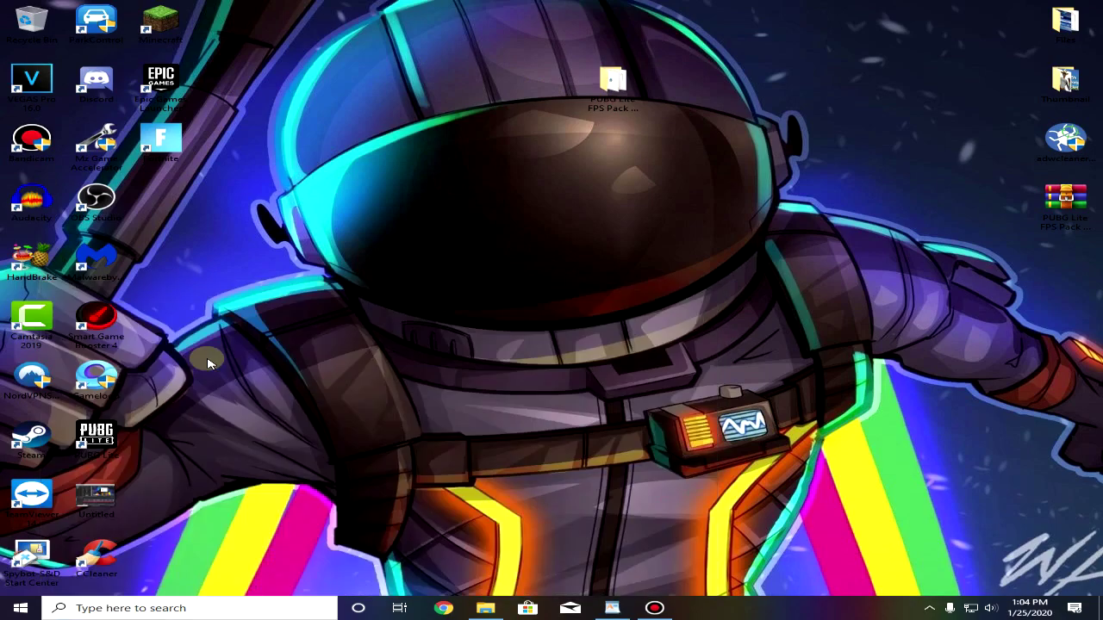
Go to the WindowsNoEditor folder under ShadowTrackerExtra\Saved\Config.
{"action": "scroll", "coordinate": [231, 358], "scroll_direction": "down", "scroll_amount": 4}
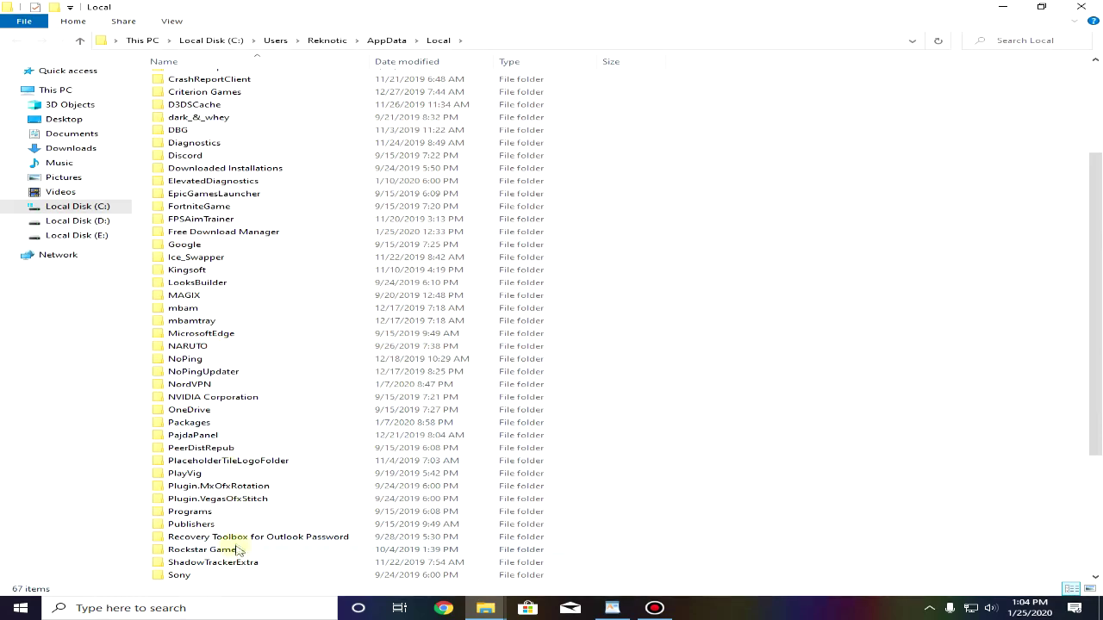
{"action": "left_click", "coordinate": [231, 567]}
{"action": "double_click", "coordinate": [296, 567]}
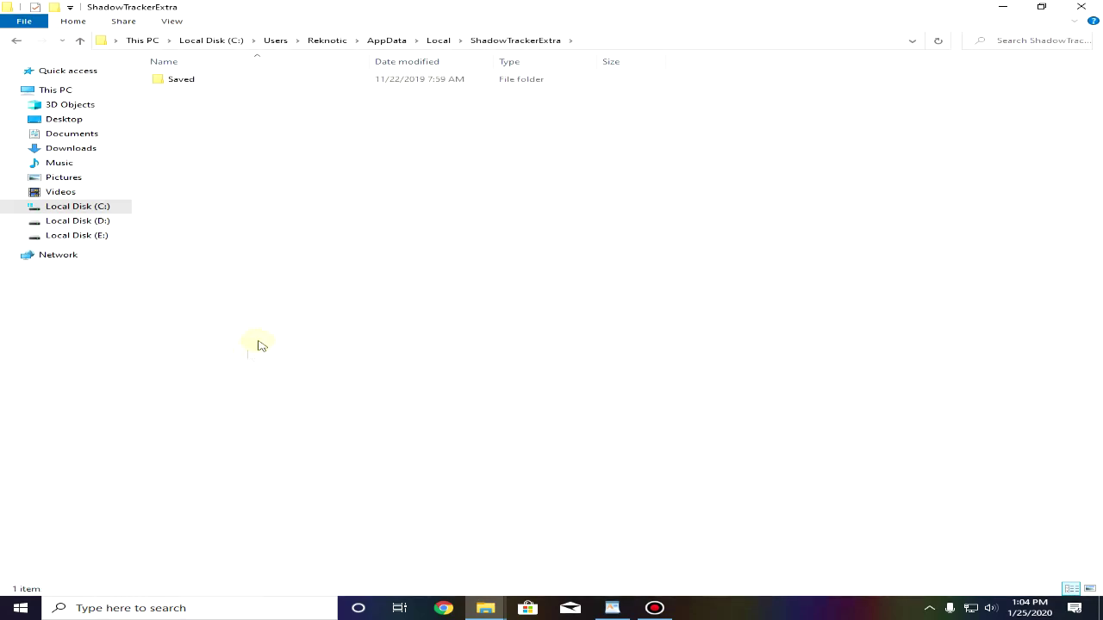
{"action": "double_click", "coordinate": [192, 81]}
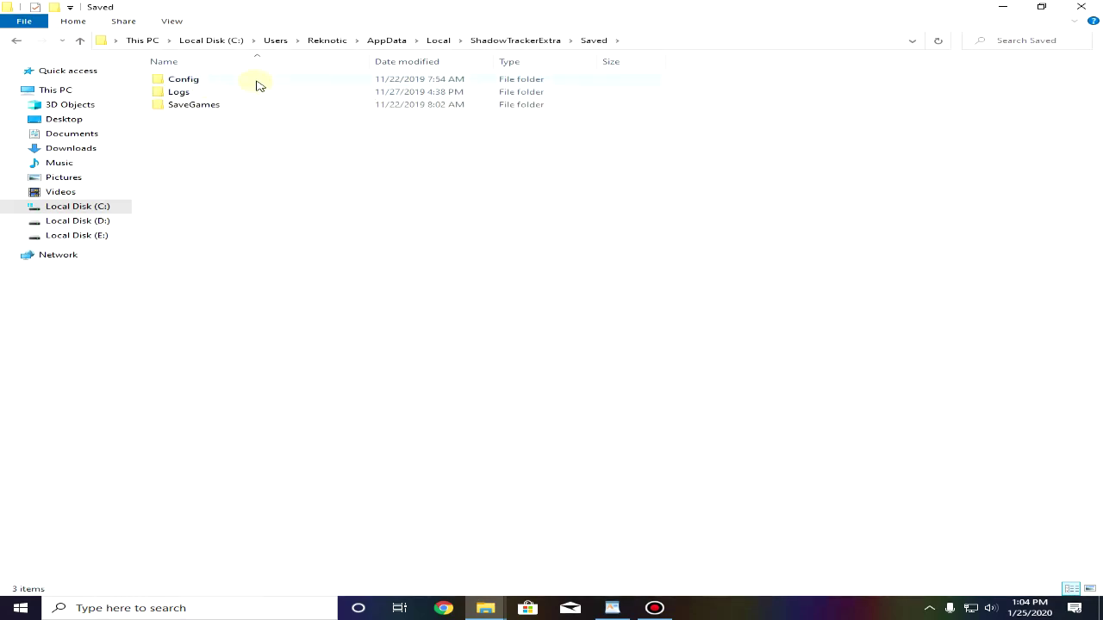
{"action": "double_click", "coordinate": [256, 82]}
{"action": "double_click", "coordinate": [270, 92]}
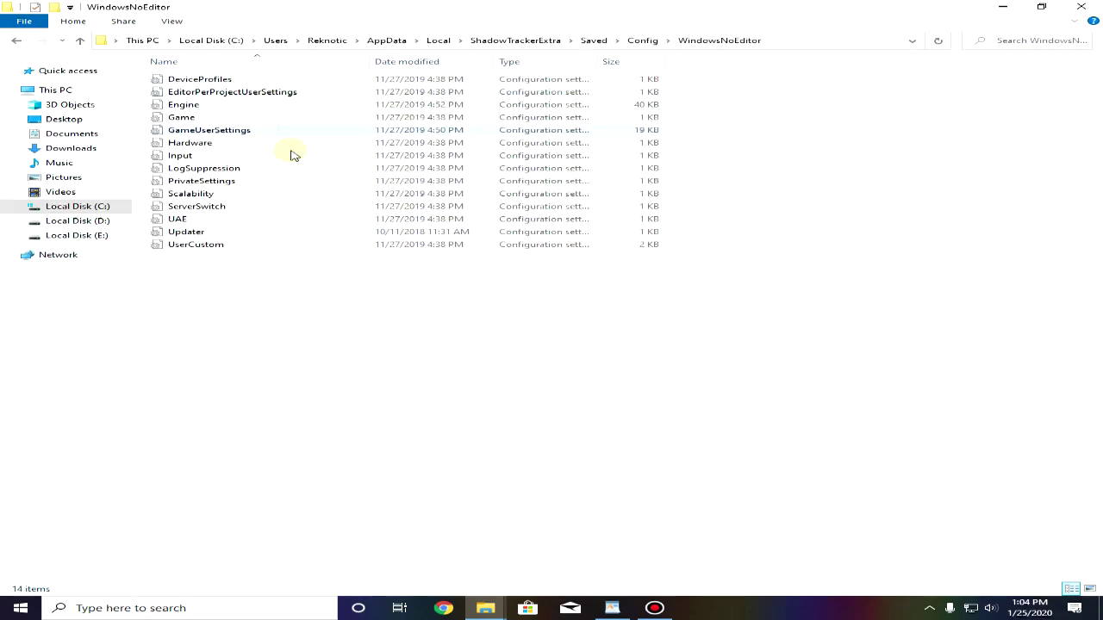
Paste the copied config files into WindowsNoEditor, replacing the existing ones, then close the folder and refresh the desktop.
{"action": "right_click", "coordinate": [368, 326]}
{"action": "left_click", "coordinate": [409, 406]}
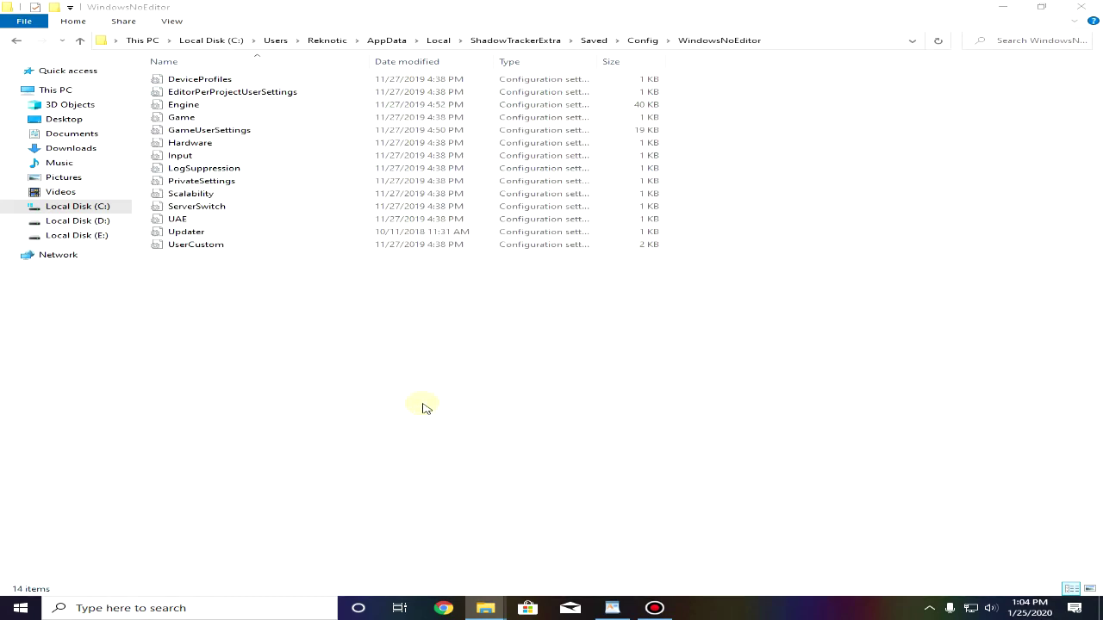
{"action": "left_click", "coordinate": [272, 207]}
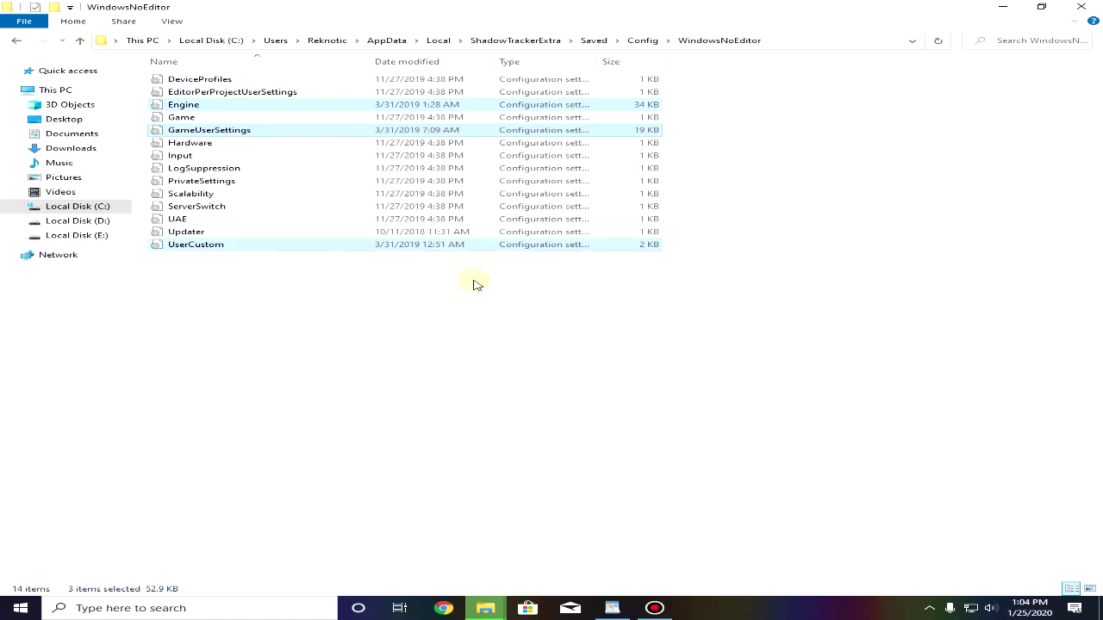
{"action": "left_click", "coordinate": [1081, 6]}
{"action": "right_click", "coordinate": [440, 144]}
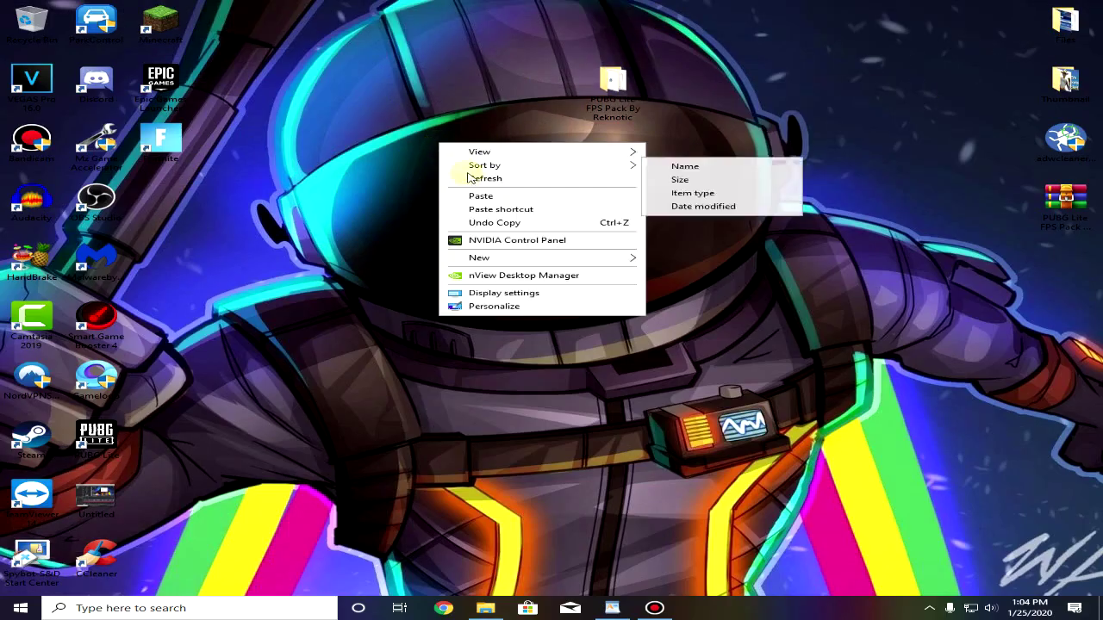
{"action": "left_click", "coordinate": [484, 178]}
Merge the PUBGLiteHighPriority entry from the pack's PUBGLiteProcessPriority-master folder into the registry and confirm it.
{"action": "double_click", "coordinate": [612, 82]}
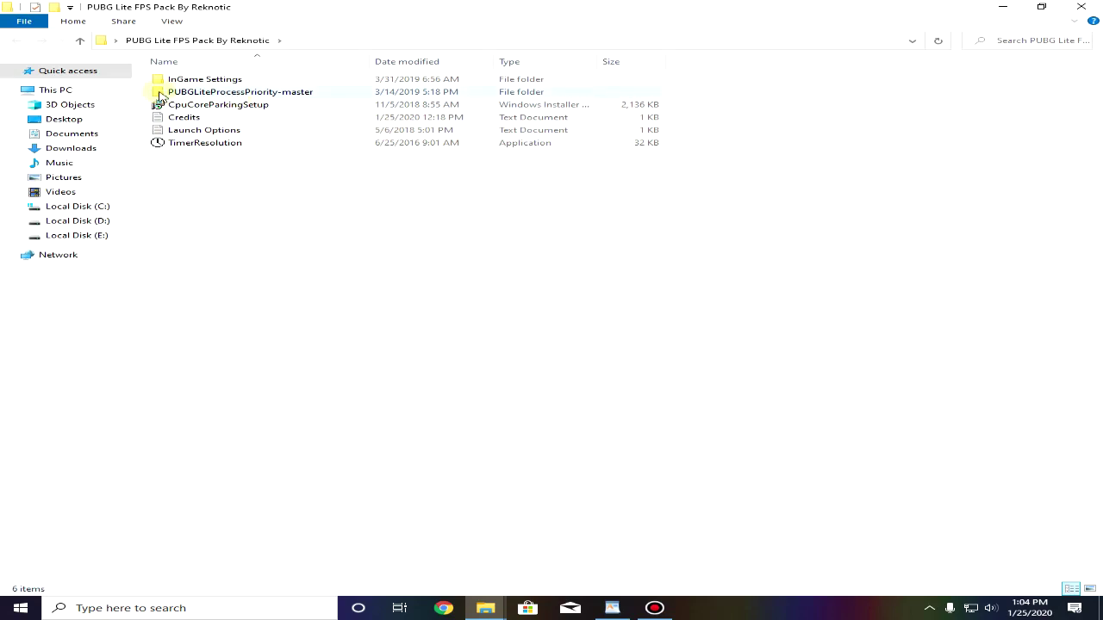
{"action": "double_click", "coordinate": [308, 92]}
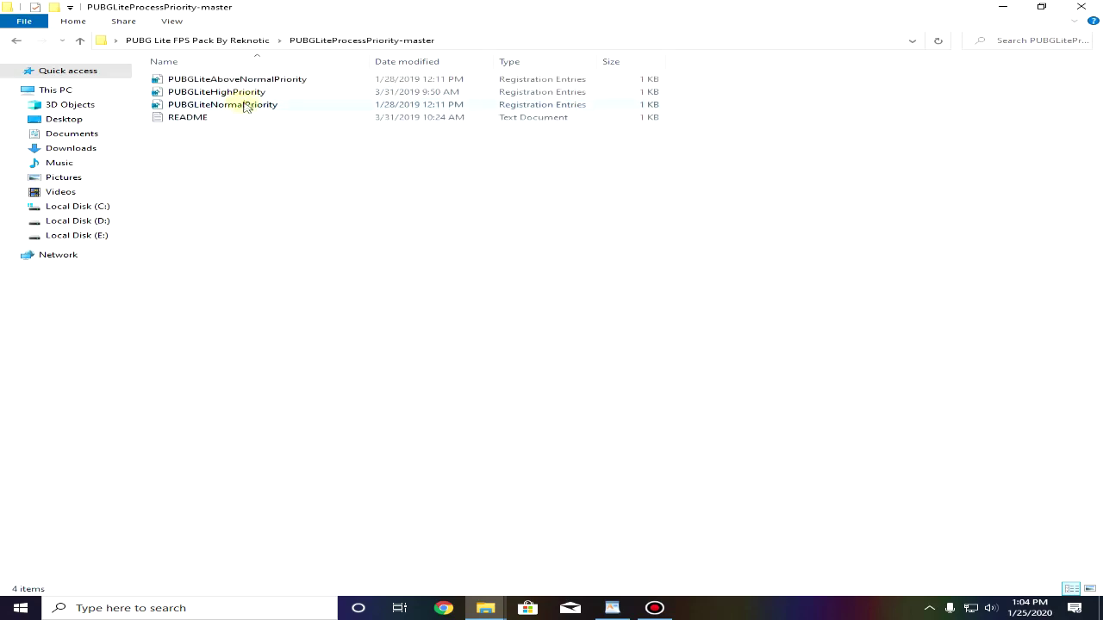
{"action": "right_click", "coordinate": [240, 95]}
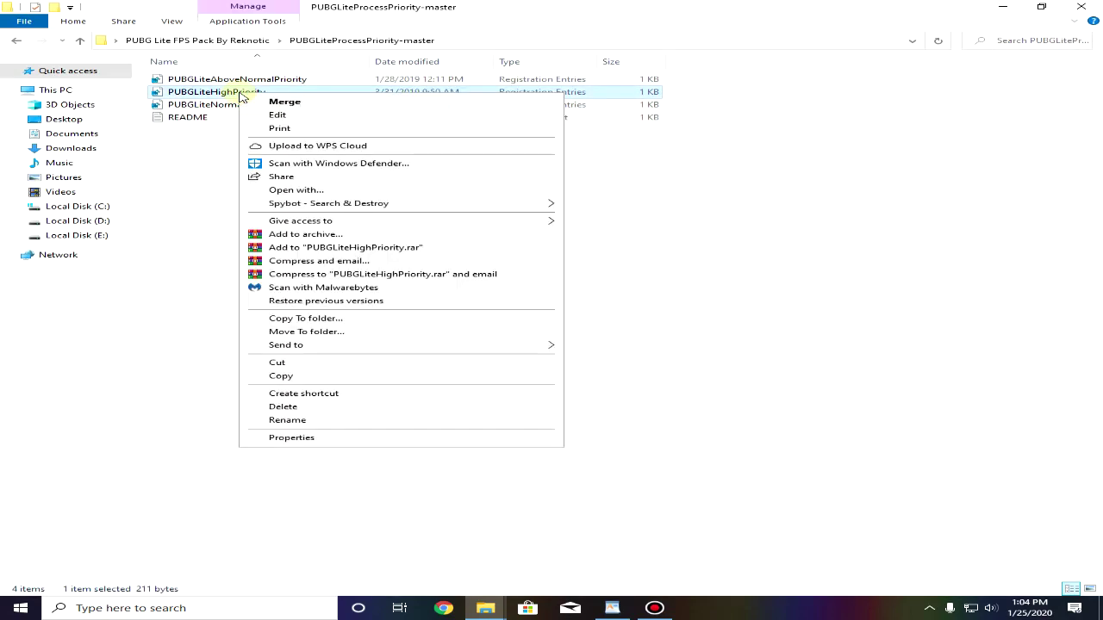
{"action": "left_click", "coordinate": [302, 102]}
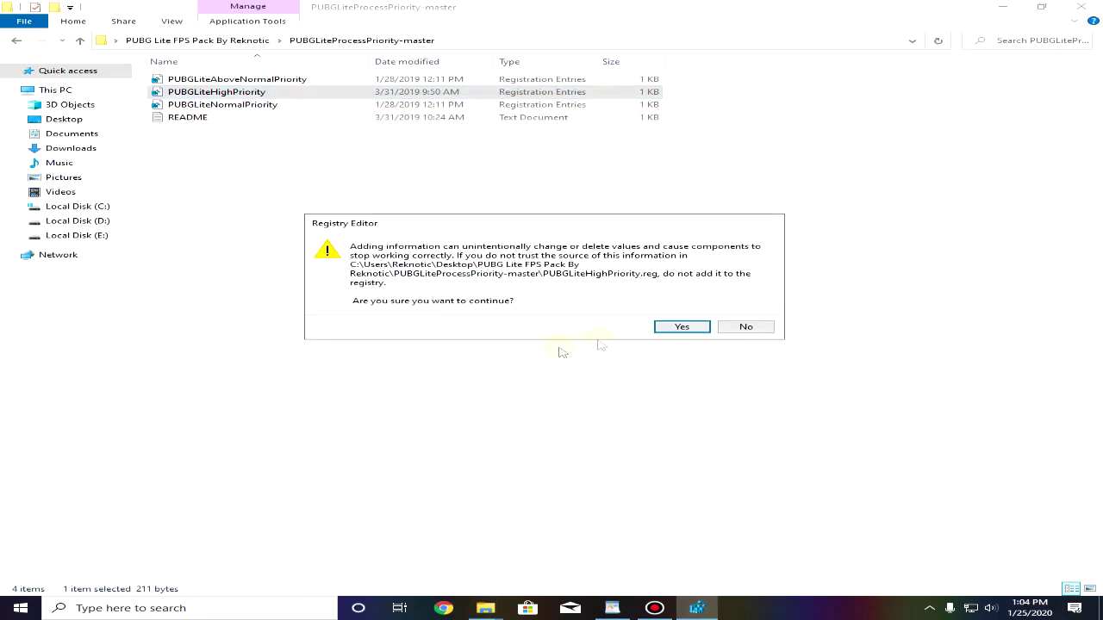
{"action": "left_click", "coordinate": [667, 331]}
{"action": "left_click", "coordinate": [735, 315]}
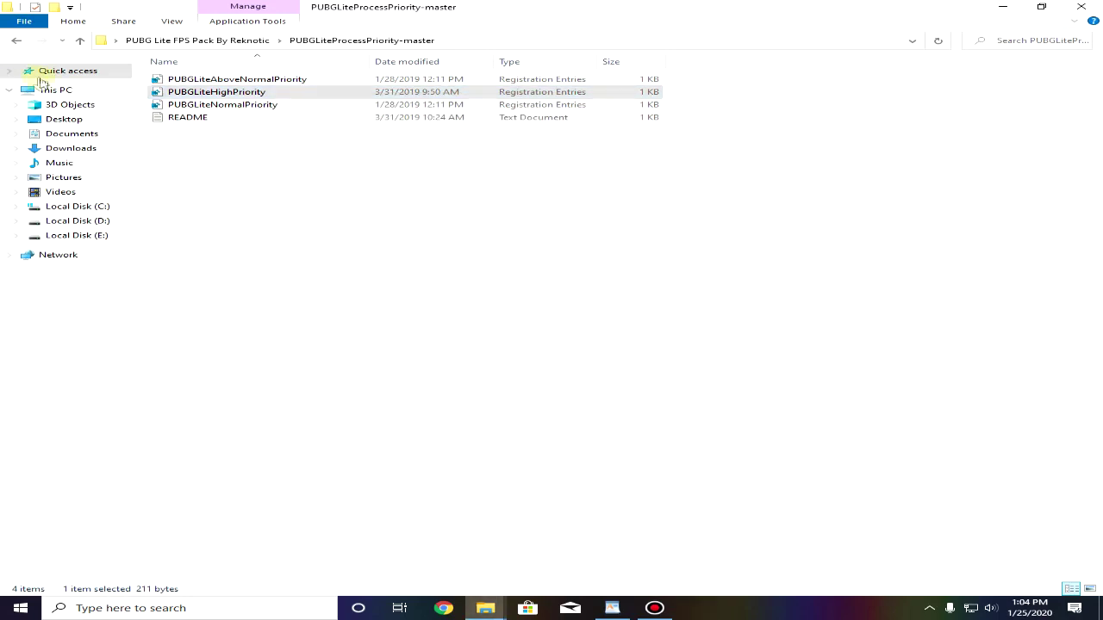
Open the pack's Launch Options text file and examine the launch options line and its PREFERREDPROCESSOR number.
{"action": "left_click", "coordinate": [16, 41]}
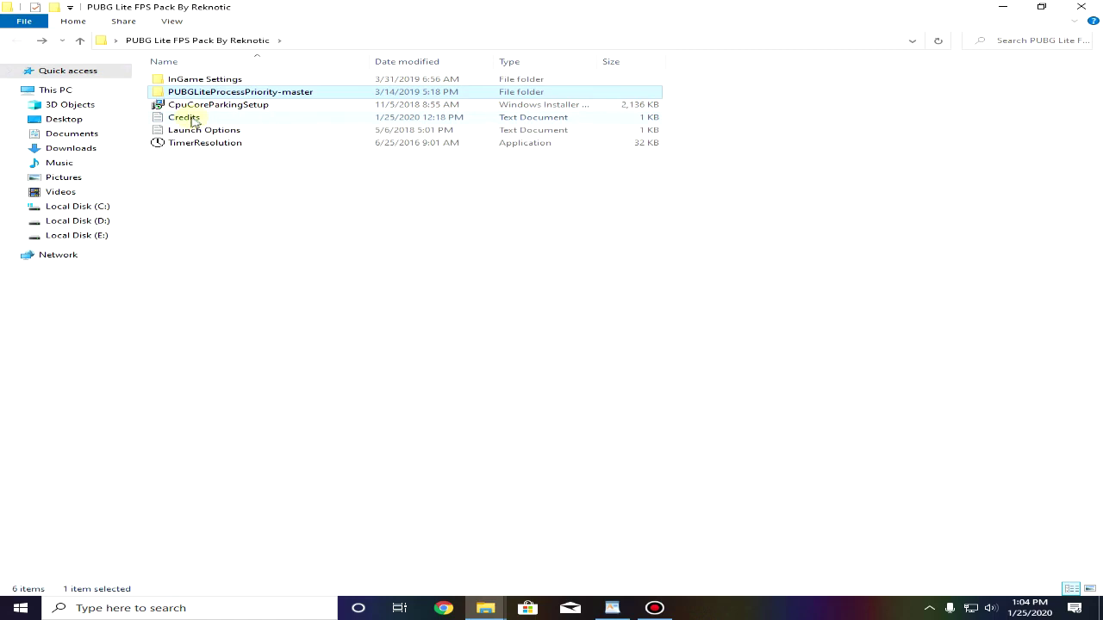
{"action": "left_click", "coordinate": [203, 131]}
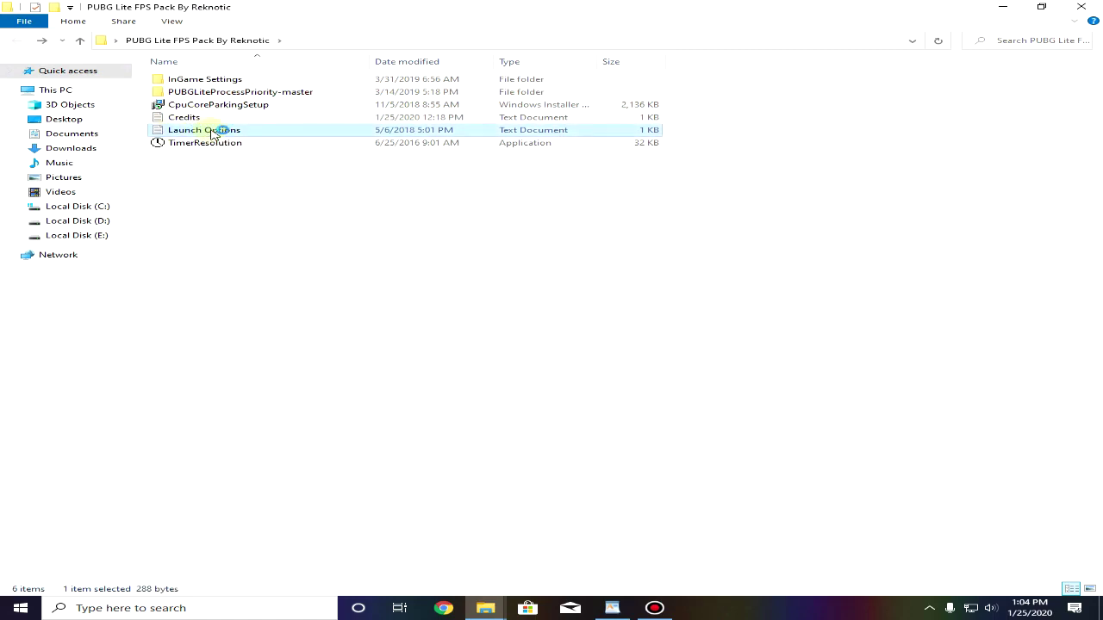
{"action": "left_click_drag", "start_coordinate": [67, 113], "coordinate": [572, 113]}
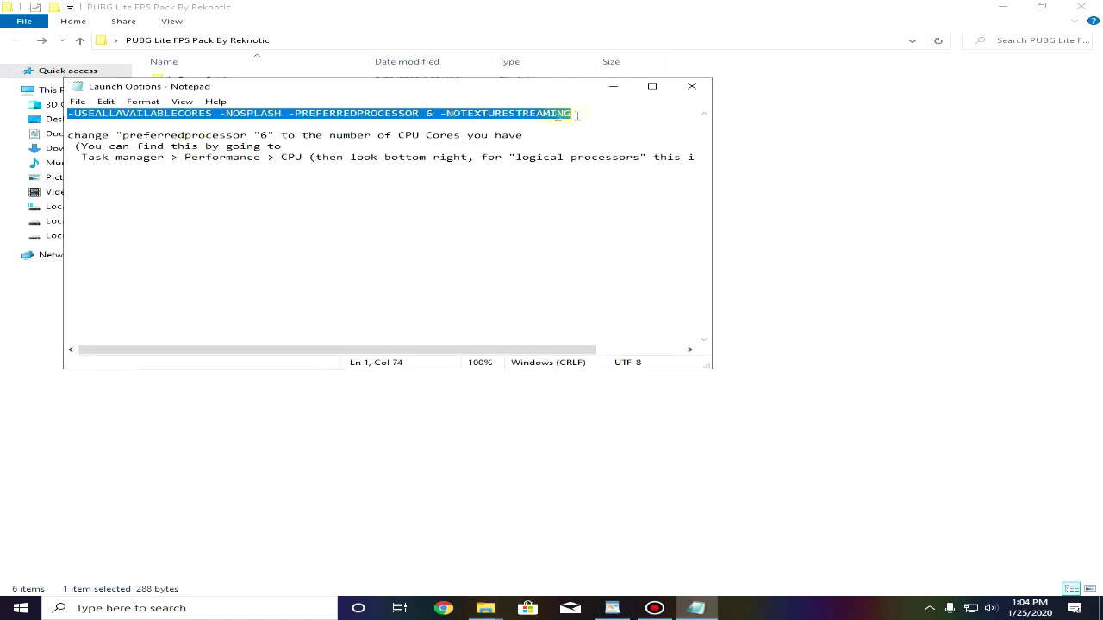
{"action": "left_click", "coordinate": [426, 115]}
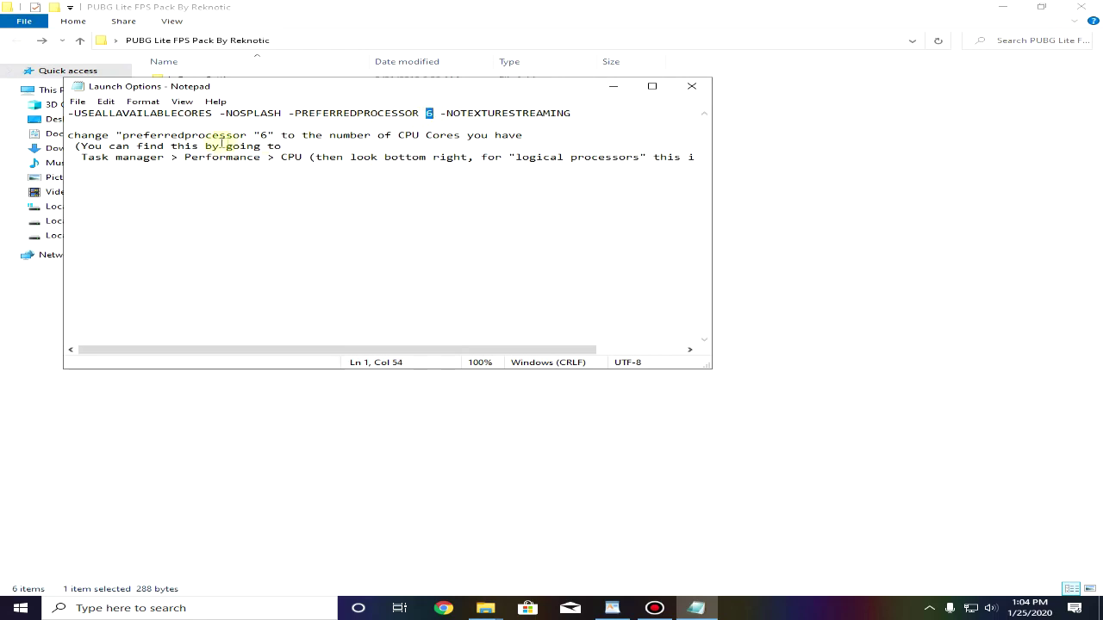
Check the CPU's logical processor count in Task Manager's performance view, then close Task Manager.
{"action": "right_click", "coordinate": [781, 607]}
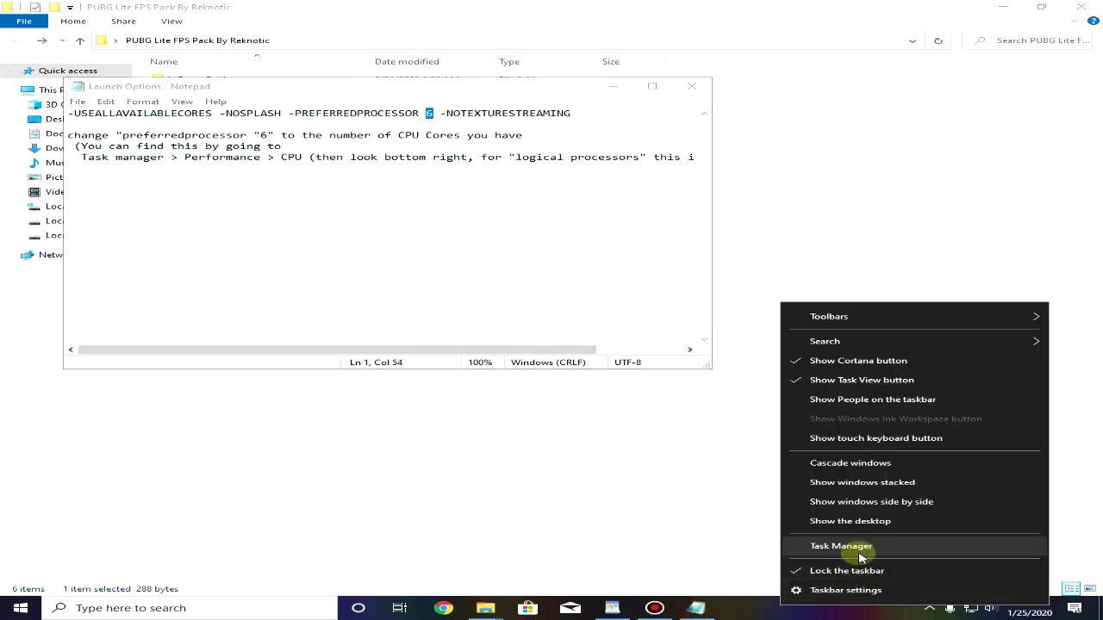
{"action": "left_click", "coordinate": [903, 548]}
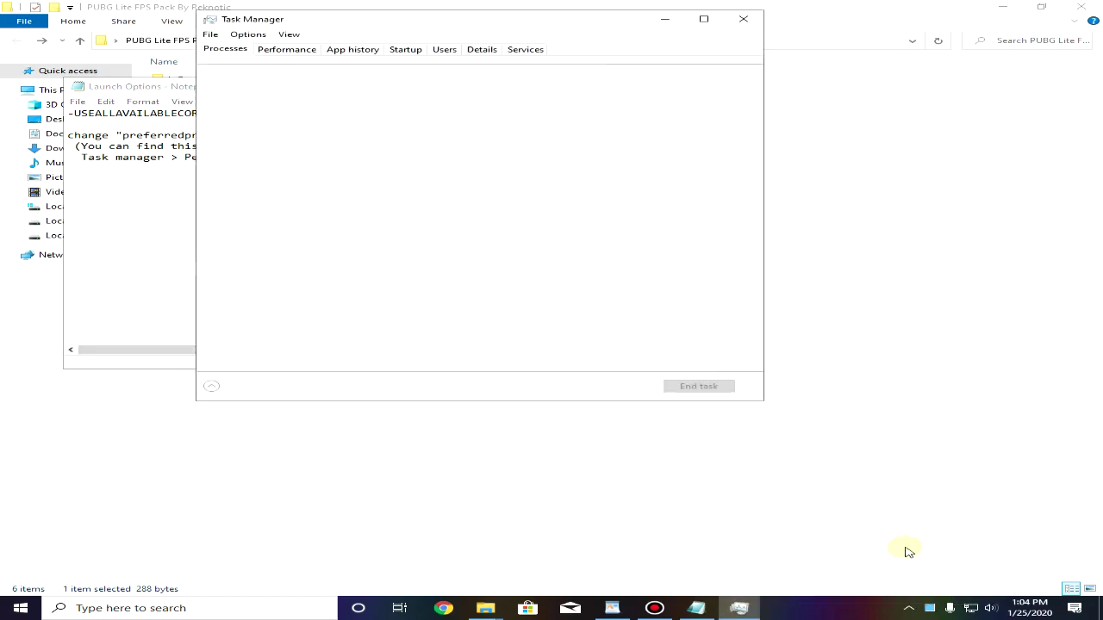
{"action": "left_click_drag", "start_coordinate": [381, 22], "coordinate": [553, 54]}
{"action": "left_click", "coordinate": [453, 81]}
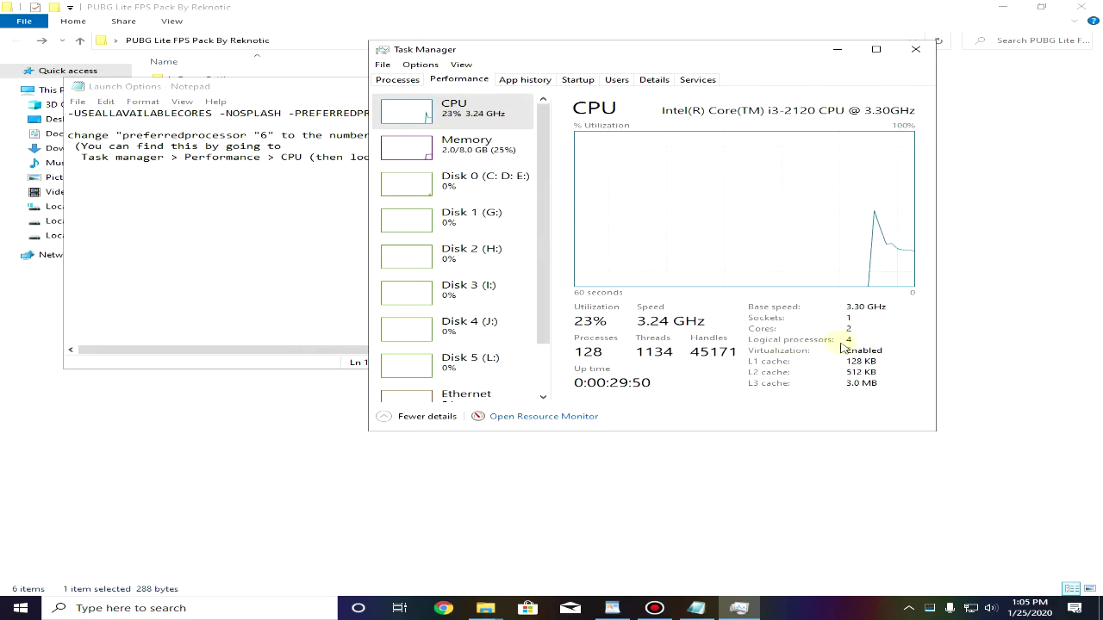
{"action": "left_click", "coordinate": [916, 48]}
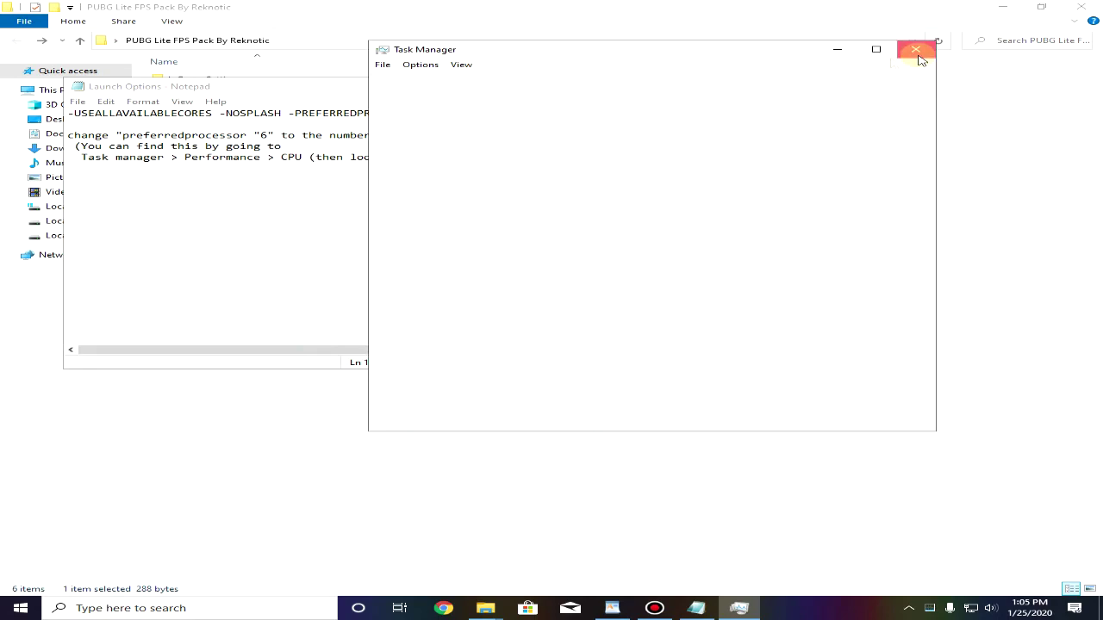
Set the PREFERREDPROCESSOR number in the launch options line to 4.
{"action": "left_click", "coordinate": [429, 112]}
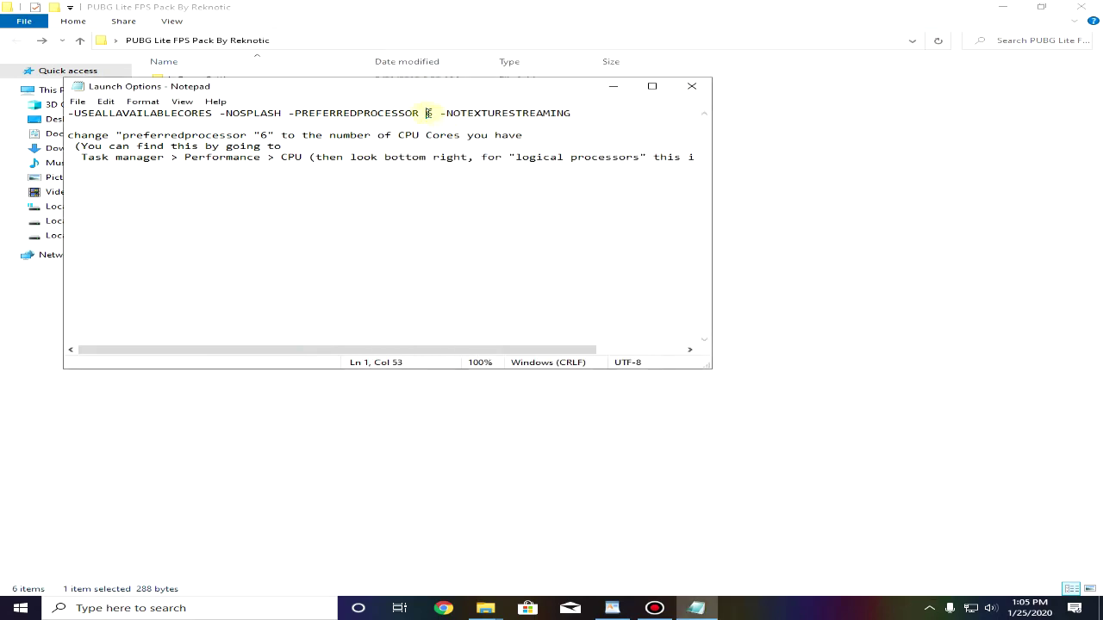
{"action": "left_click_drag", "start_coordinate": [439, 112], "coordinate": [295, 113]}
{"action": "left_click", "coordinate": [426, 113]}
{"action": "key", "text": "BackSpace"}
{"action": "type", "text": "4"}
Copy the whole launch options line, close the text file without saving, and minimize the pack folder.
{"action": "left_click_drag", "start_coordinate": [582, 116], "coordinate": [67, 113]}
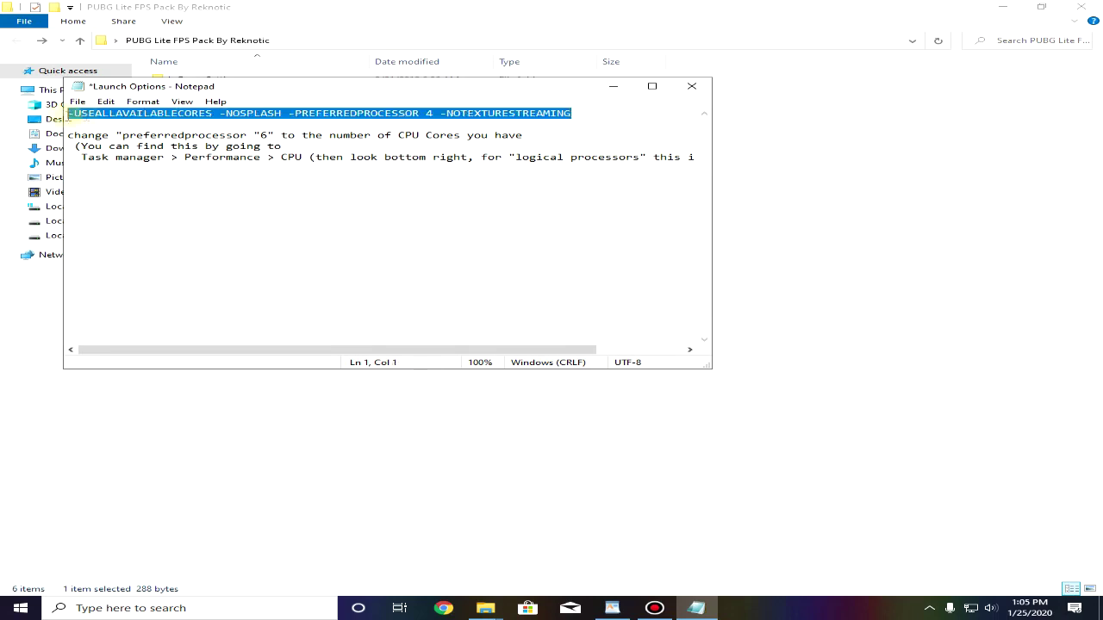
{"action": "right_click", "coordinate": [115, 114]}
{"action": "left_click", "coordinate": [156, 155]}
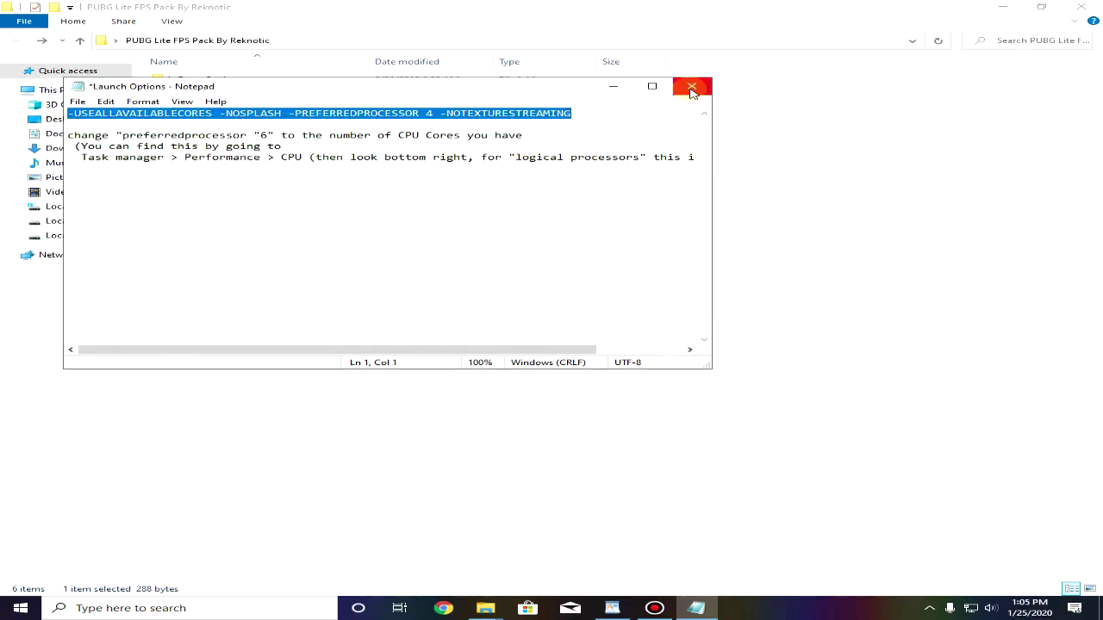
{"action": "left_click", "coordinate": [691, 86]}
{"action": "left_click", "coordinate": [580, 317]}
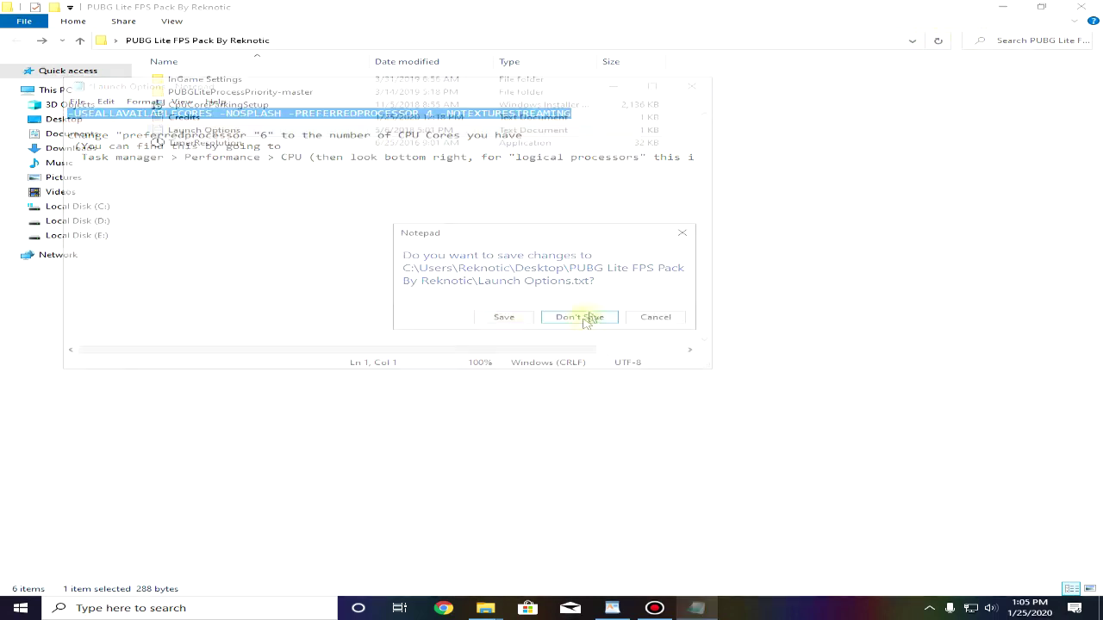
{"action": "left_click", "coordinate": [1000, 9]}
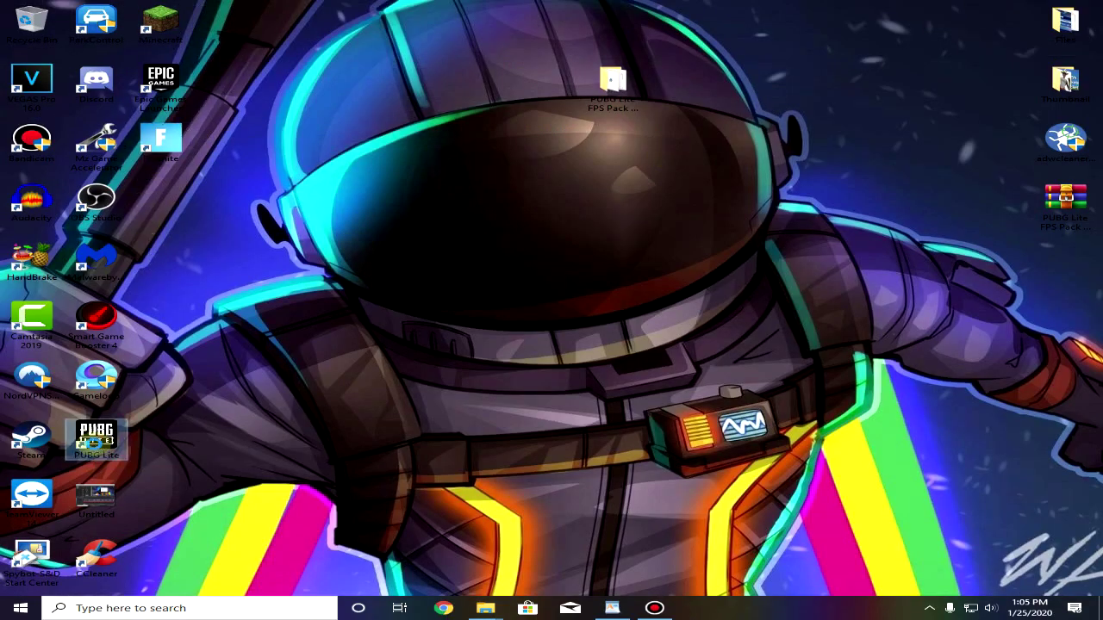
From the PUBG Lite shortcut's file location, go to the Client\ShadowTrackerExtra\Binaries\Win64 folder.
{"action": "right_click", "coordinate": [97, 446]}
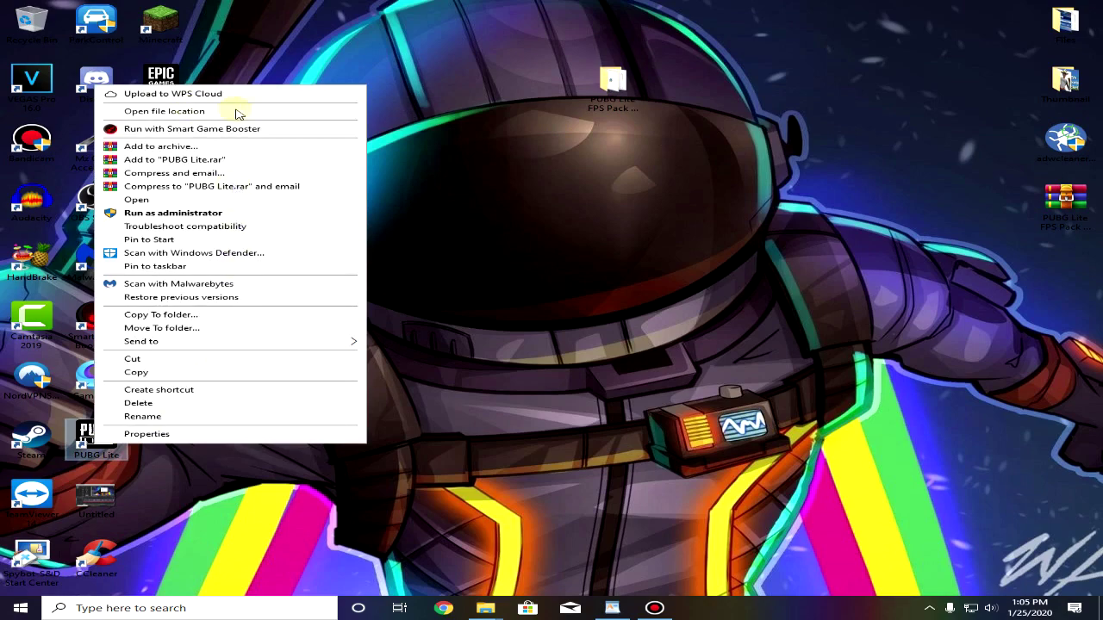
{"action": "left_click", "coordinate": [163, 111]}
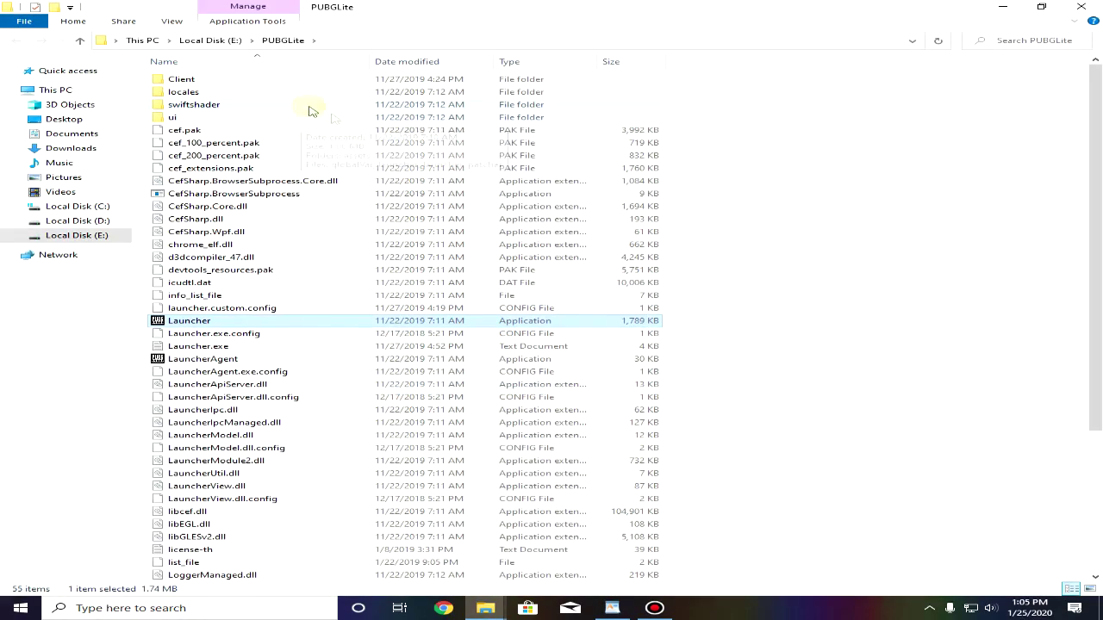
{"action": "double_click", "coordinate": [182, 80]}
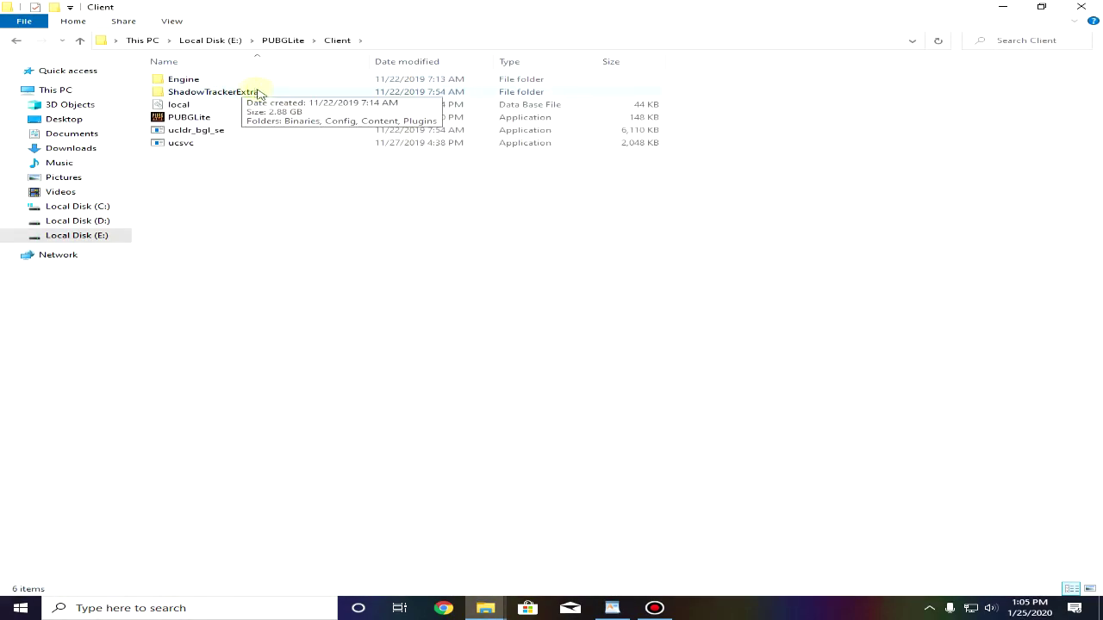
{"action": "double_click", "coordinate": [286, 91]}
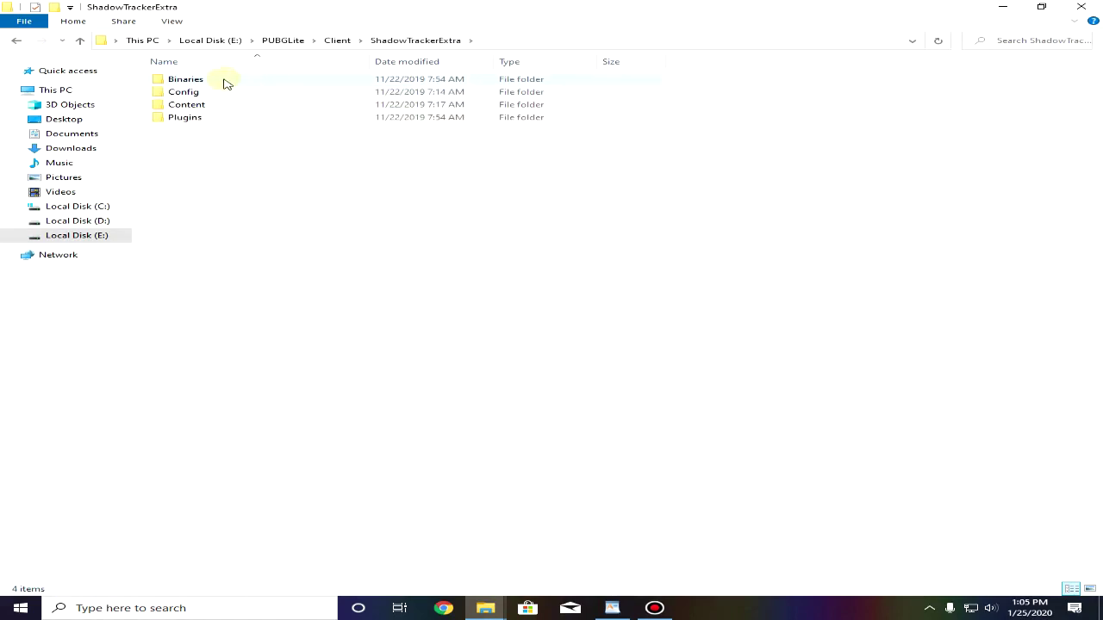
{"action": "double_click", "coordinate": [223, 81]}
{"action": "double_click", "coordinate": [233, 92]}
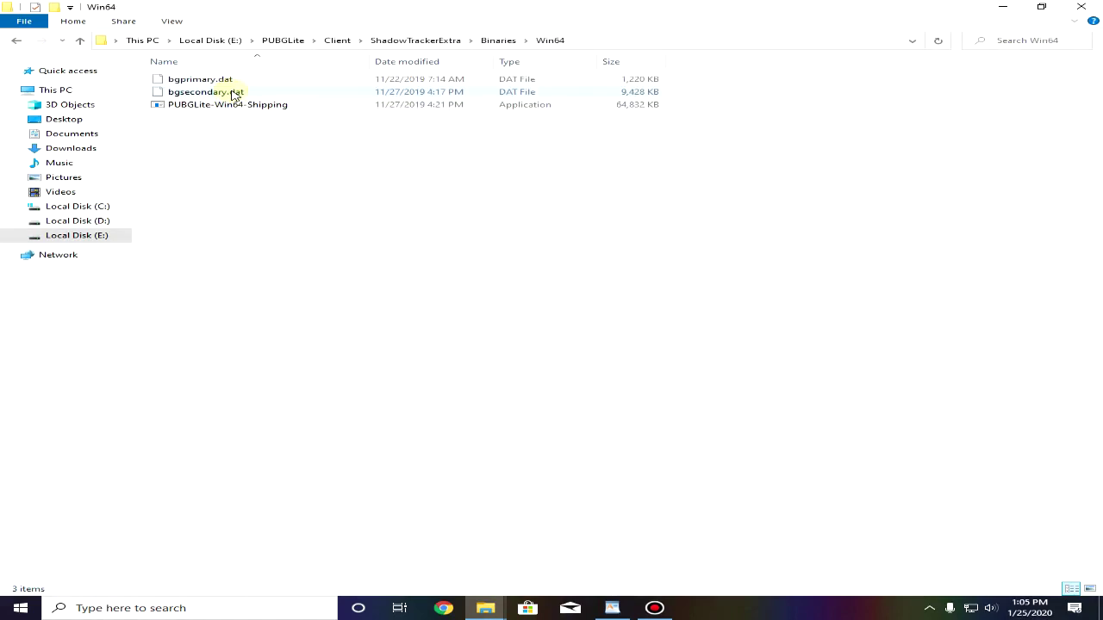
Create a desktop shortcut for the PUBGLite-Win64-Shipping application and close the folder.
{"action": "right_click", "coordinate": [211, 105]}
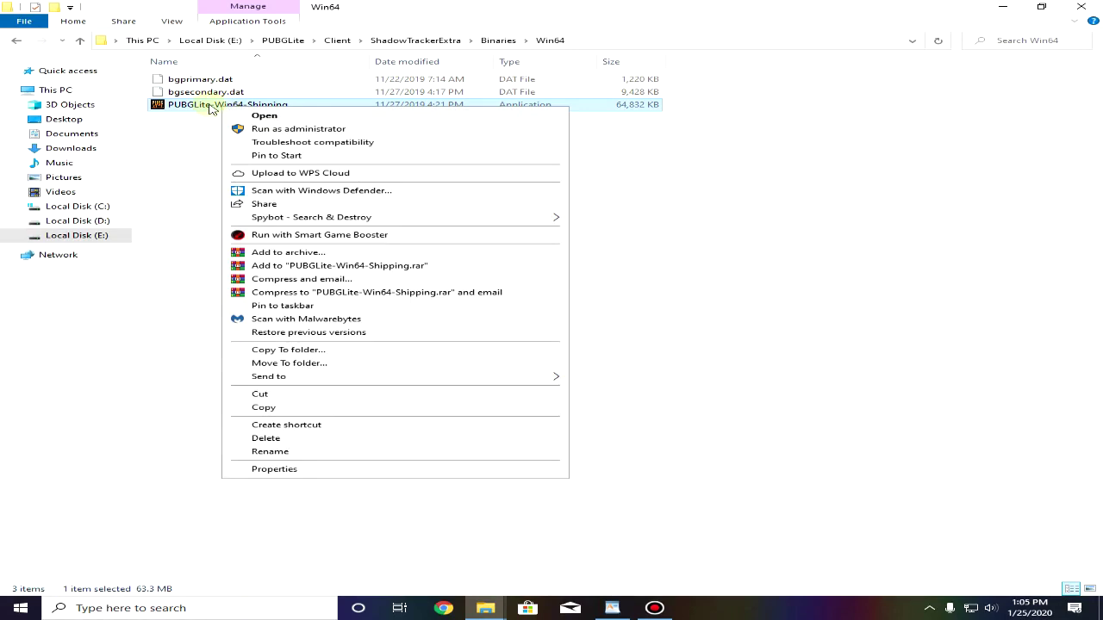
{"action": "mouse_move", "coordinate": [336, 377]}
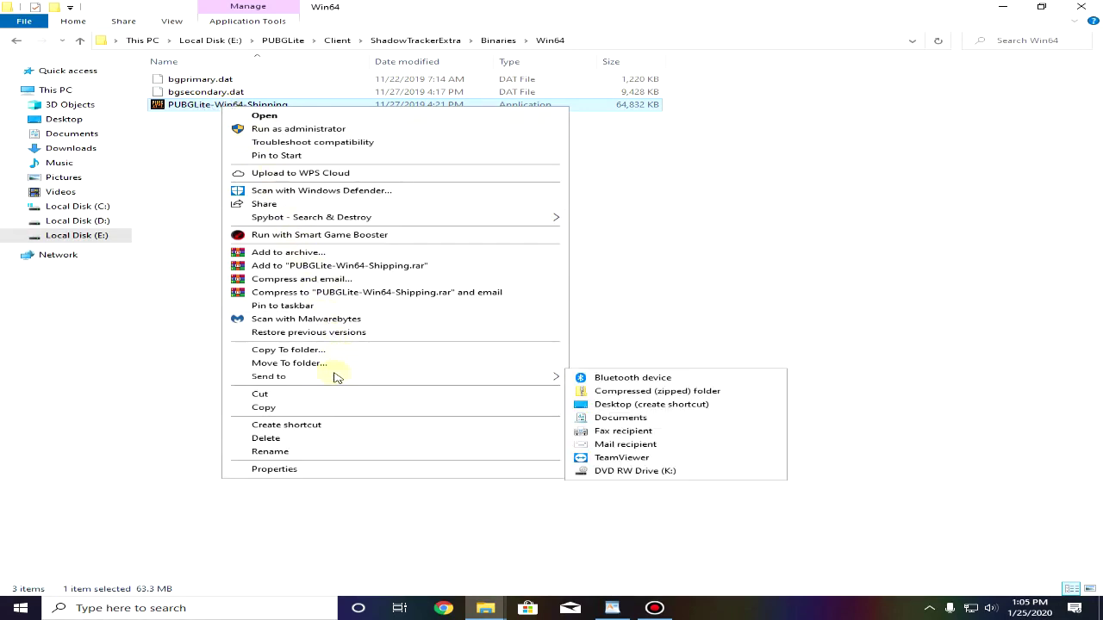
{"action": "left_click", "coordinate": [599, 405]}
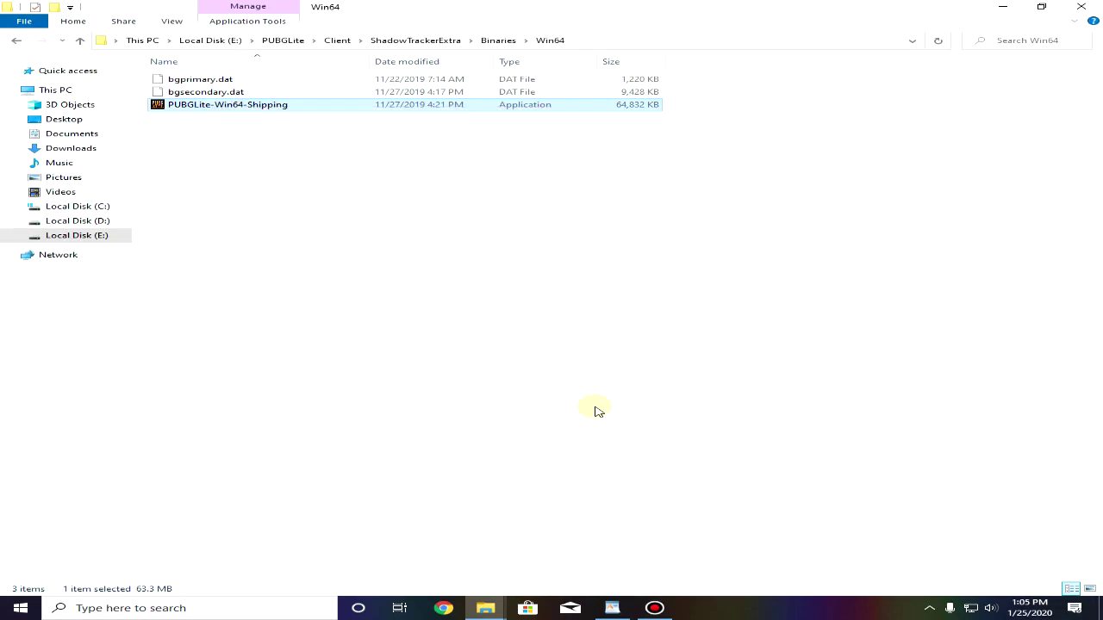
{"action": "left_click", "coordinate": [1081, 7]}
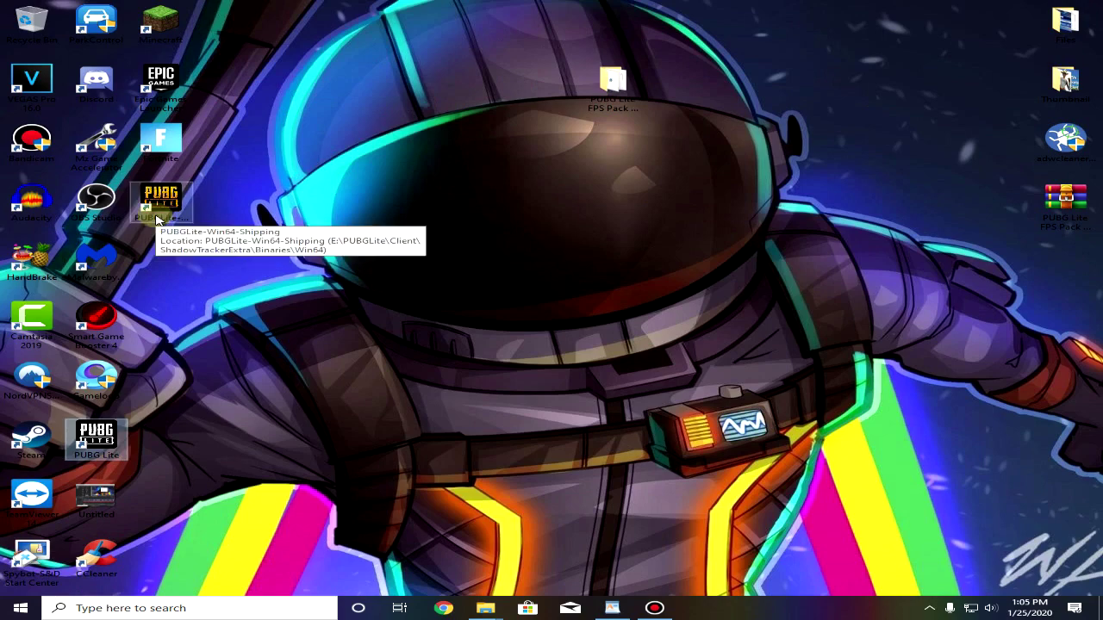
Append the copied launch options after the target path in the PUBGLite-Win64-Shipping shortcut's properties and apply the change.
{"action": "right_click", "coordinate": [156, 215]}
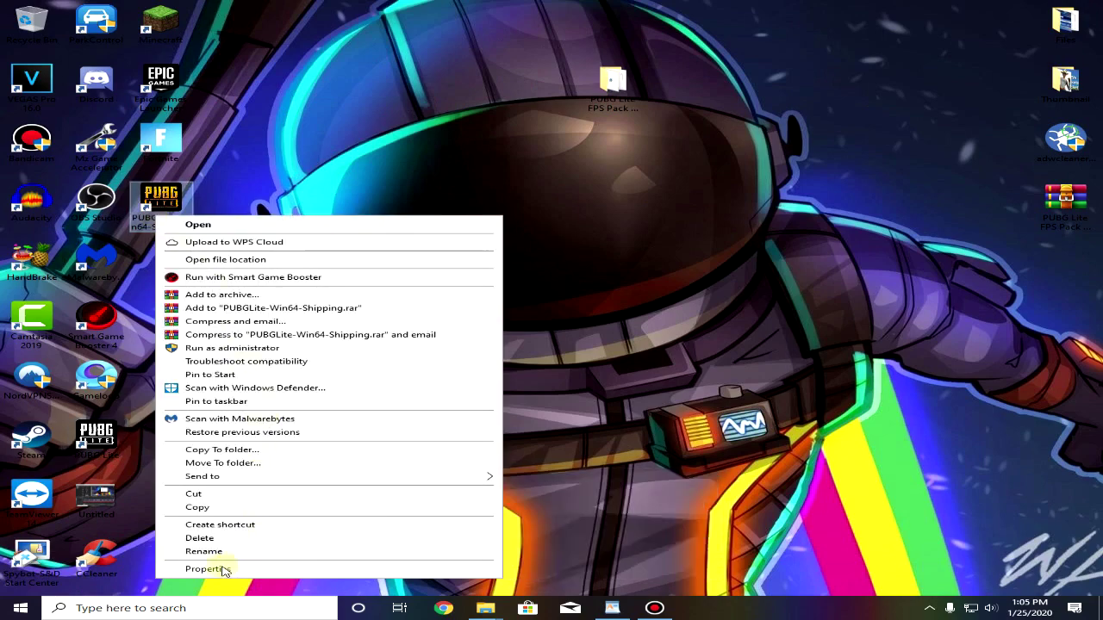
{"action": "left_click", "coordinate": [216, 568]}
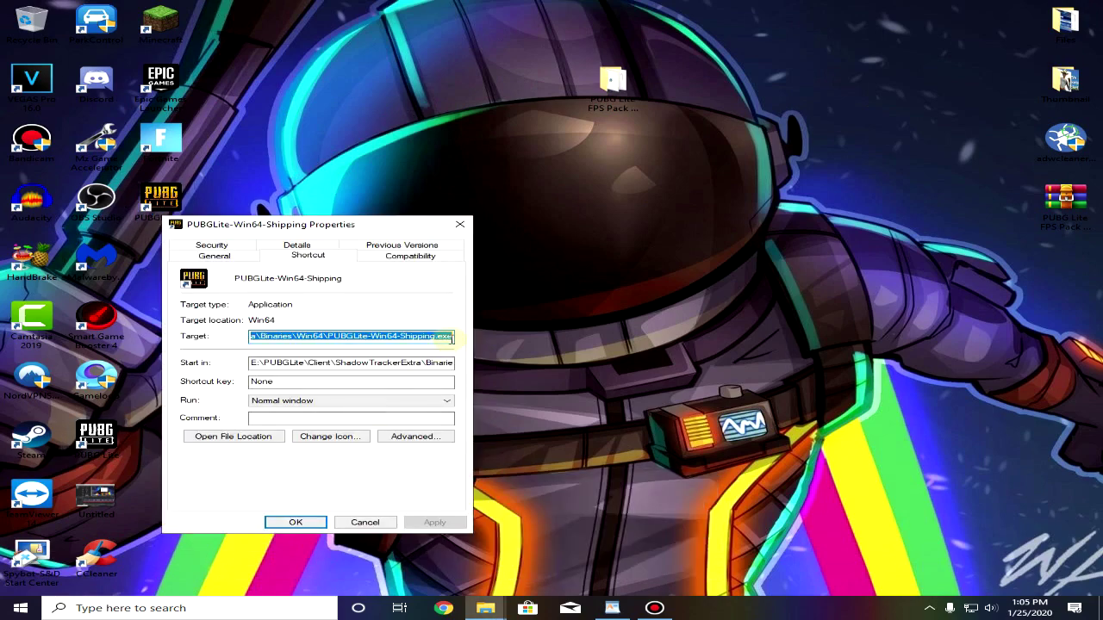
{"action": "left_click", "coordinate": [450, 338]}
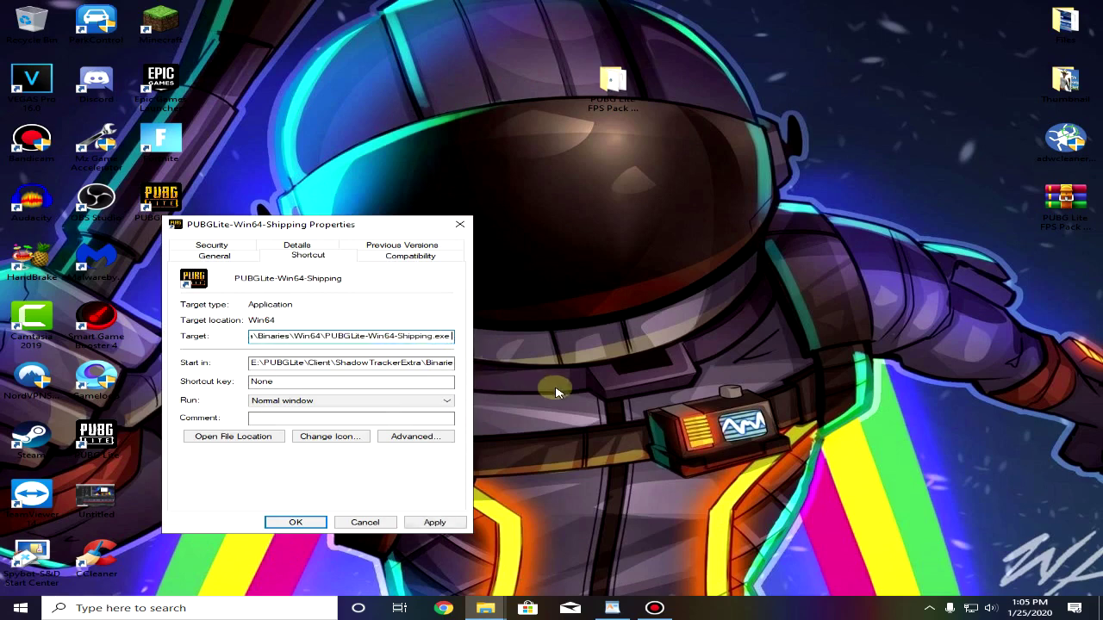
{"action": "key", "text": "ctrl+v"}
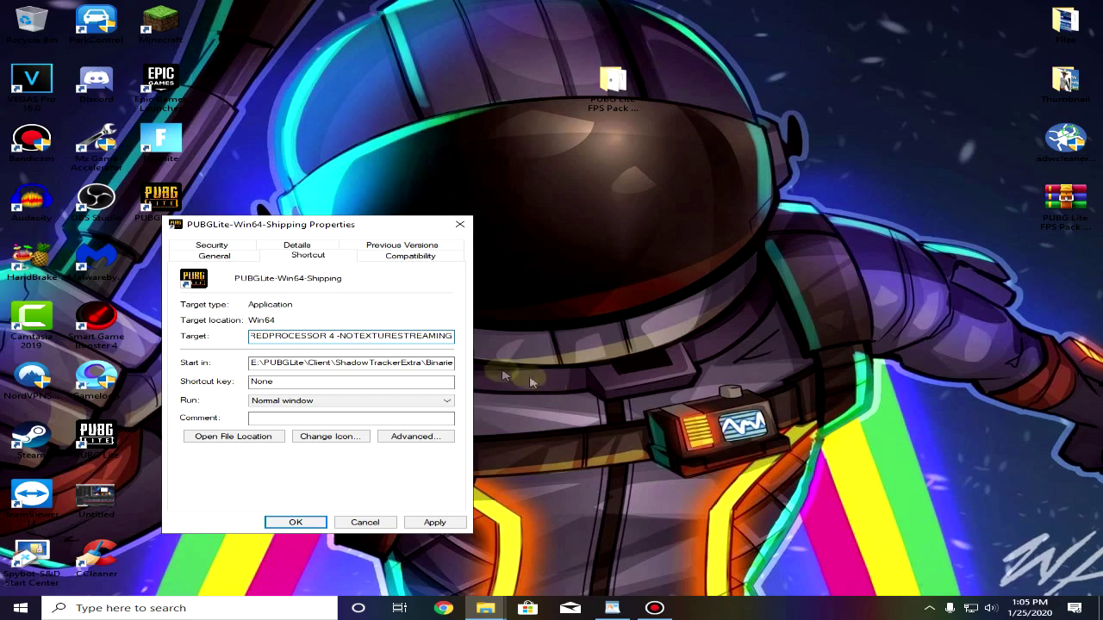
{"action": "left_click", "coordinate": [437, 522]}
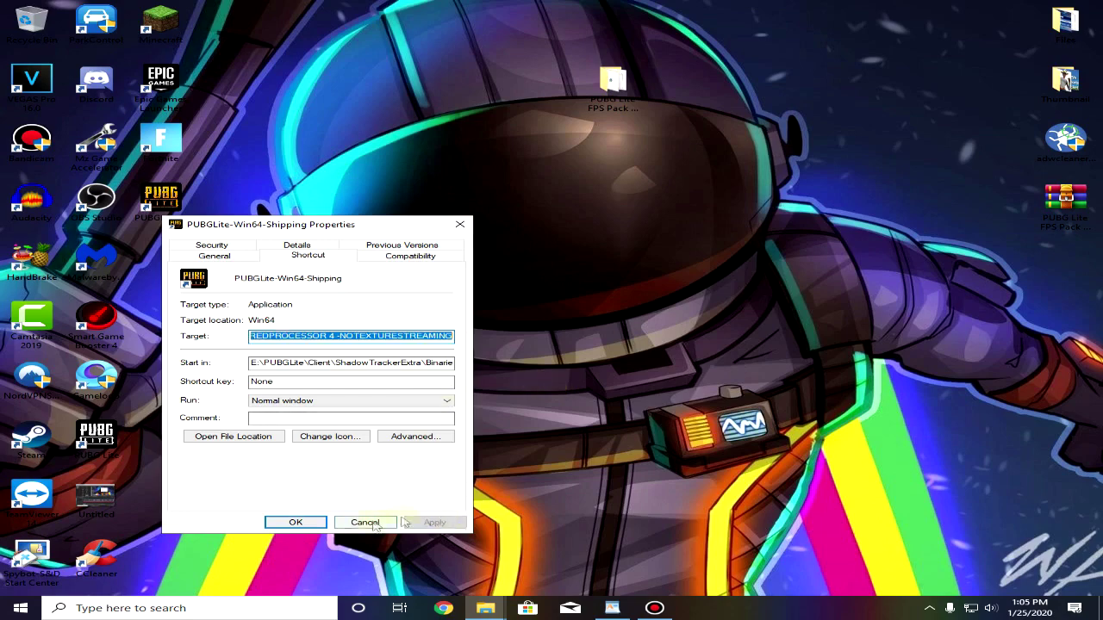
{"action": "left_click", "coordinate": [293, 522]}
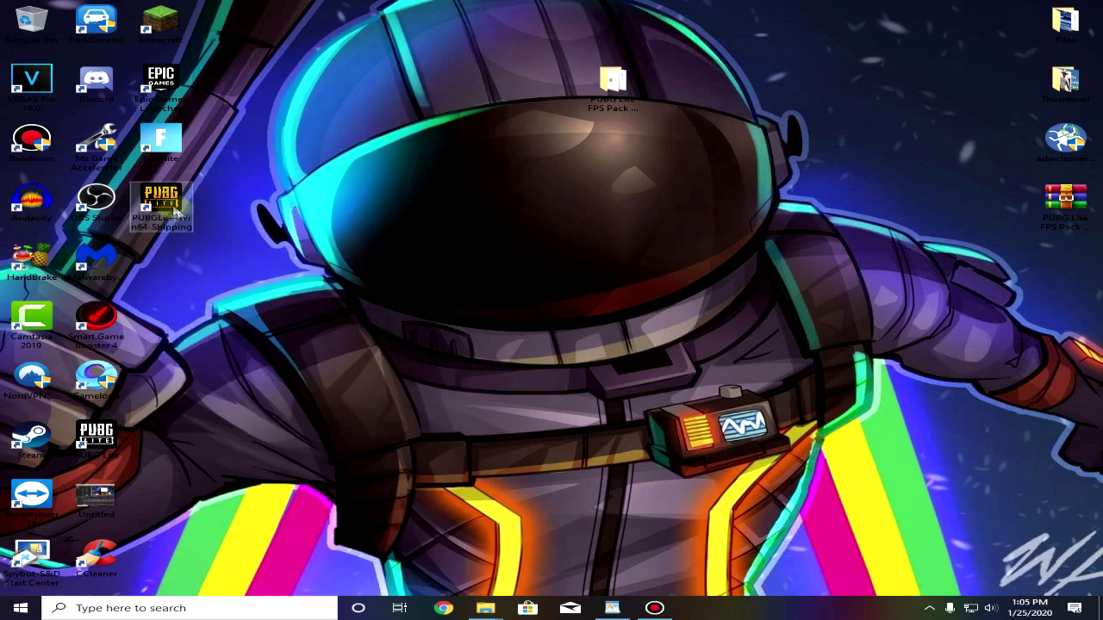
{"action": "left_click", "coordinate": [237, 246]}
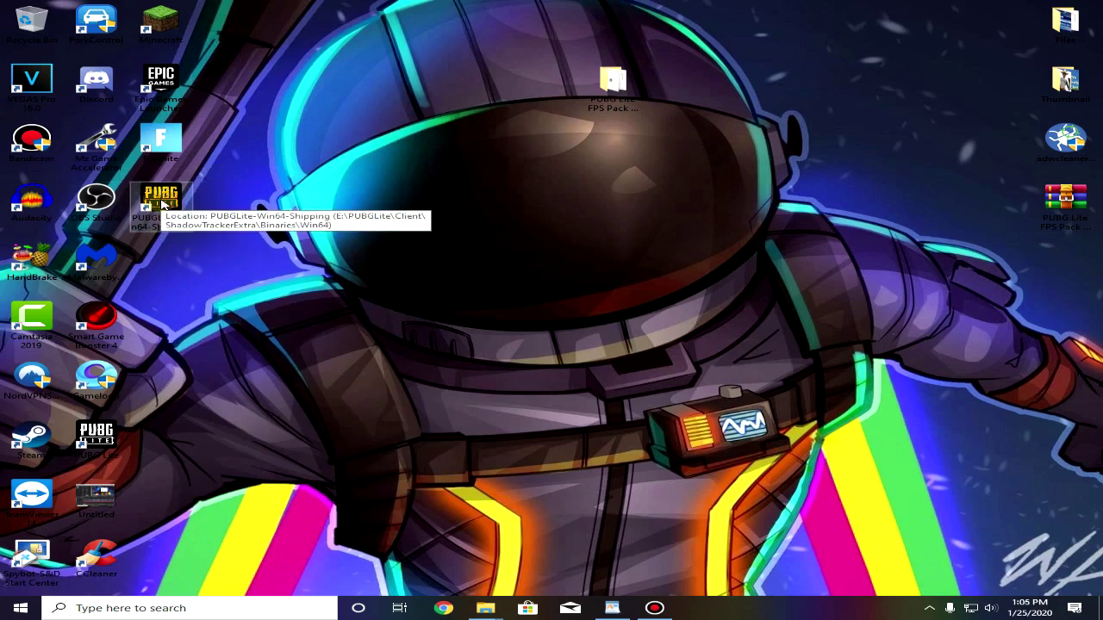
{"action": "left_click", "coordinate": [220, 272]}
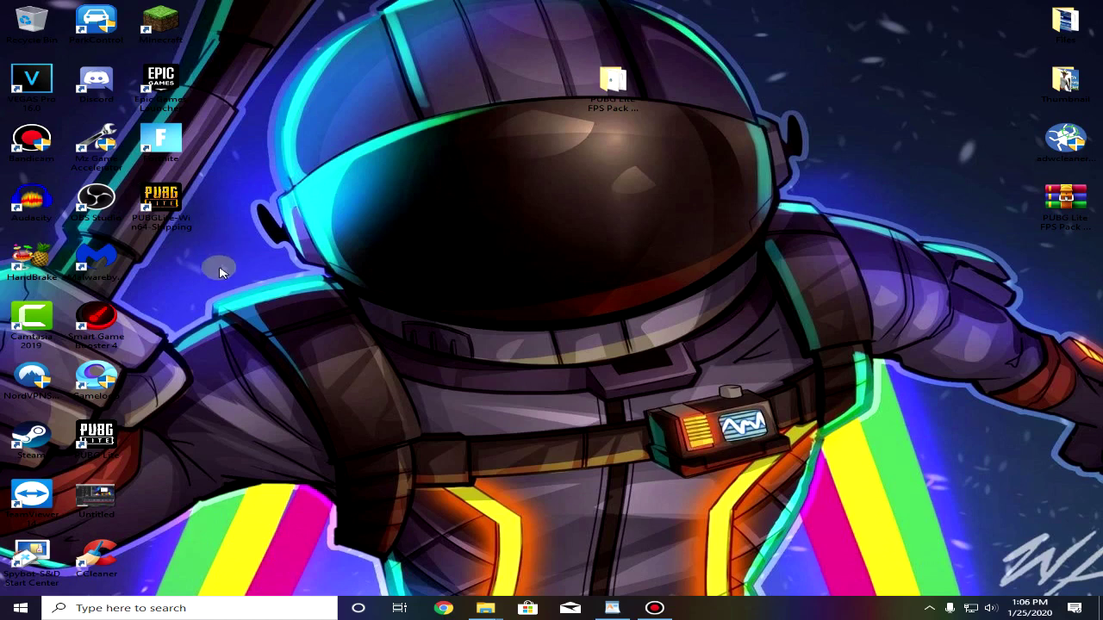
{"action": "left_click", "coordinate": [95, 440]}
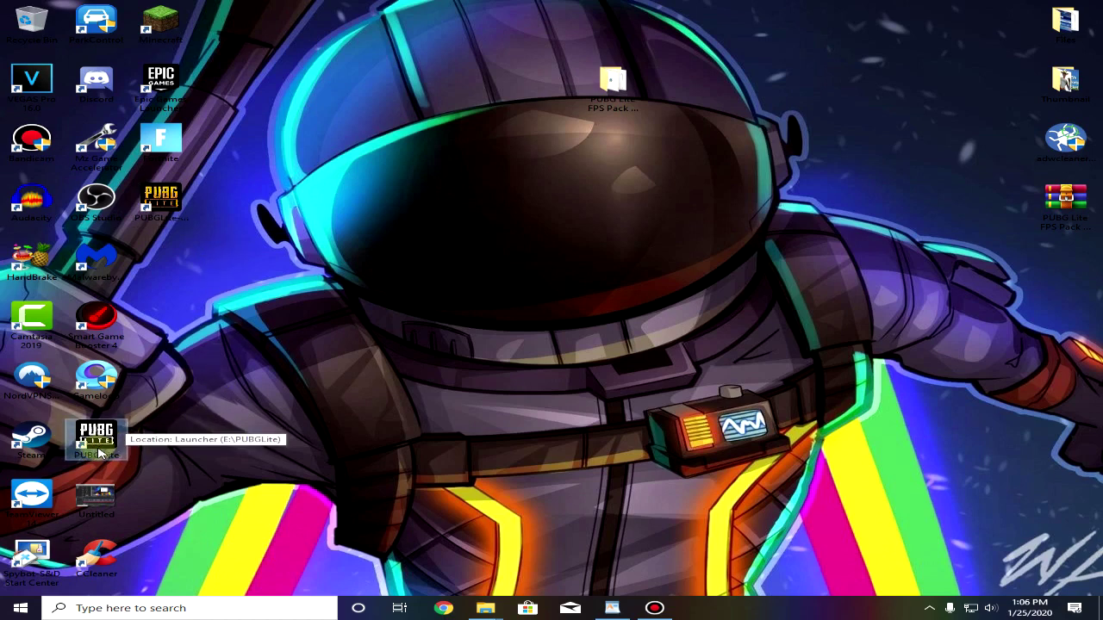
{"action": "left_click", "coordinate": [174, 420]}
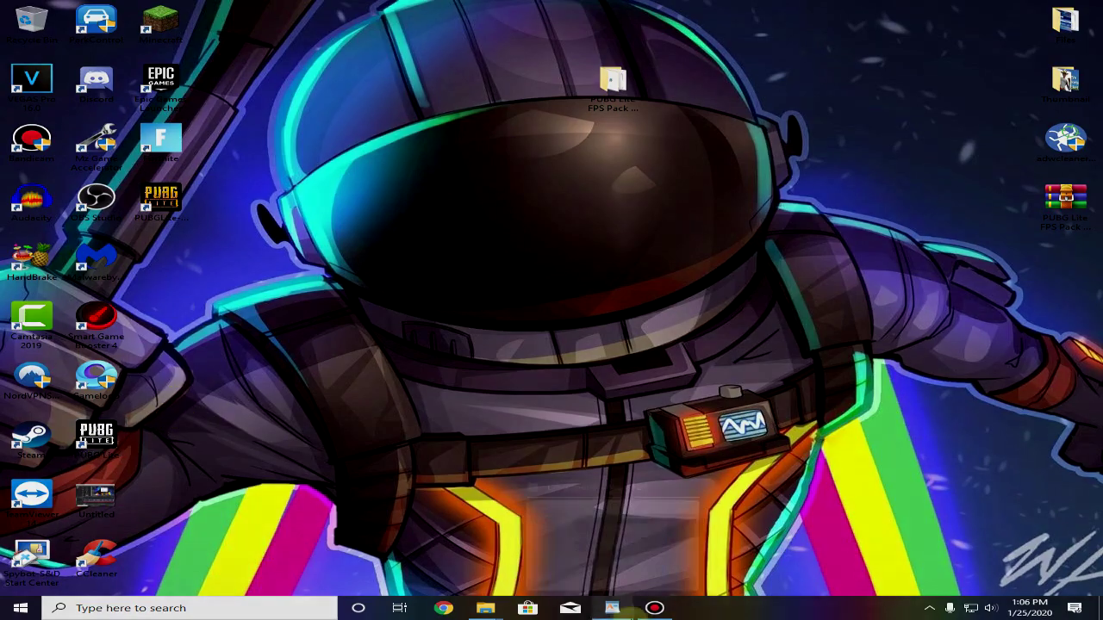
Run TimerResolution from the PUBG Lite FPS Pack folder, set the timer resolution to maximum, and close the tool.
{"action": "left_click", "coordinate": [627, 91]}
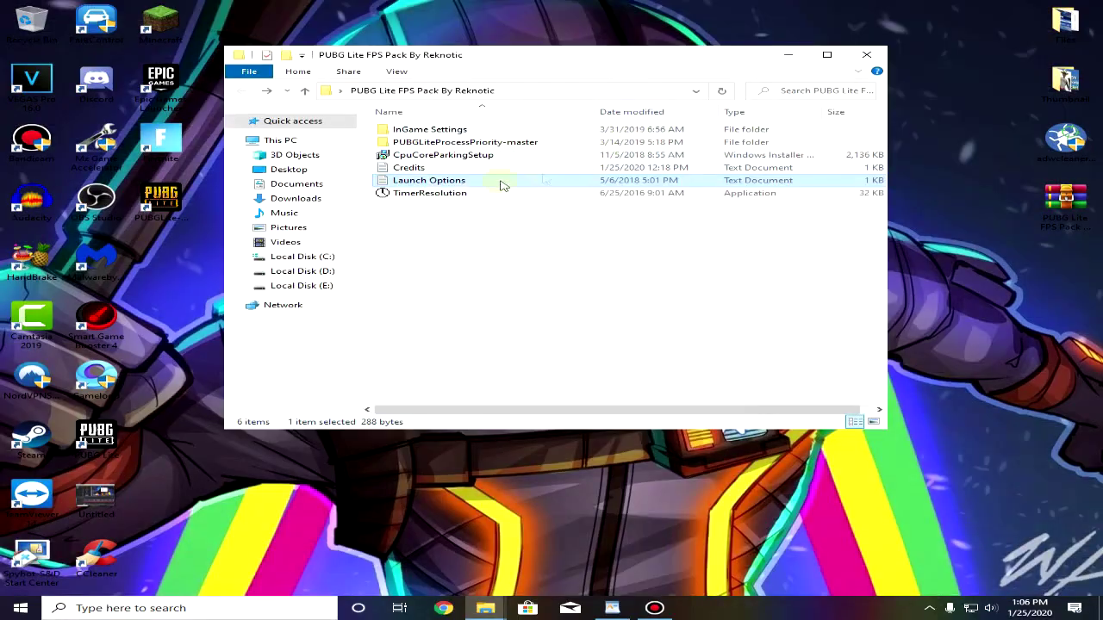
{"action": "left_click", "coordinate": [429, 194]}
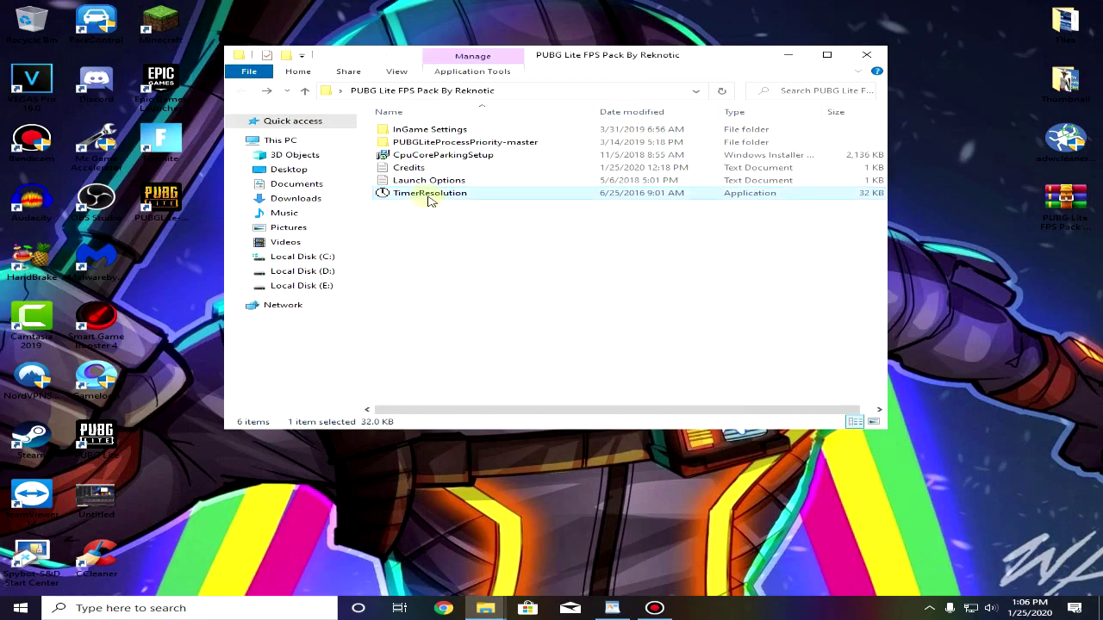
{"action": "double_click", "coordinate": [456, 196]}
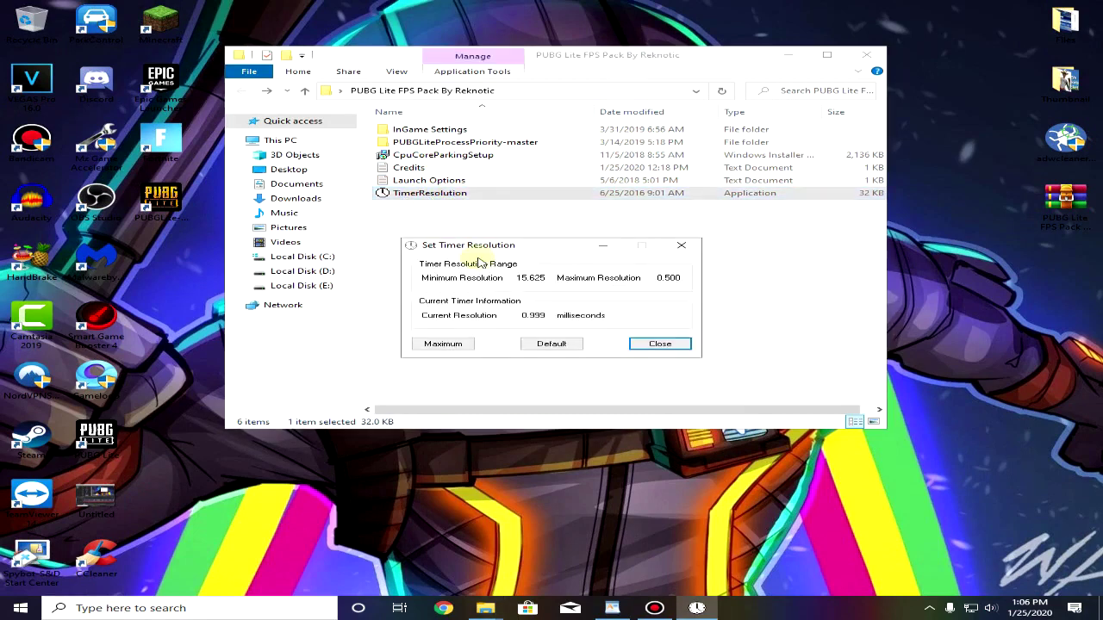
{"action": "left_click", "coordinate": [441, 344]}
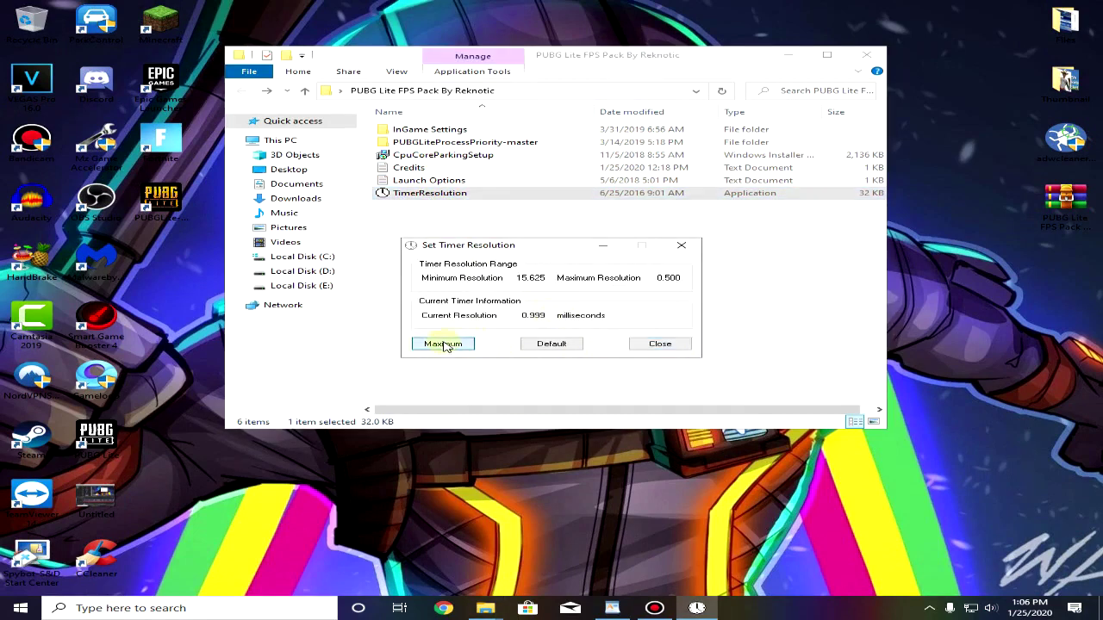
{"action": "left_click", "coordinate": [598, 247]}
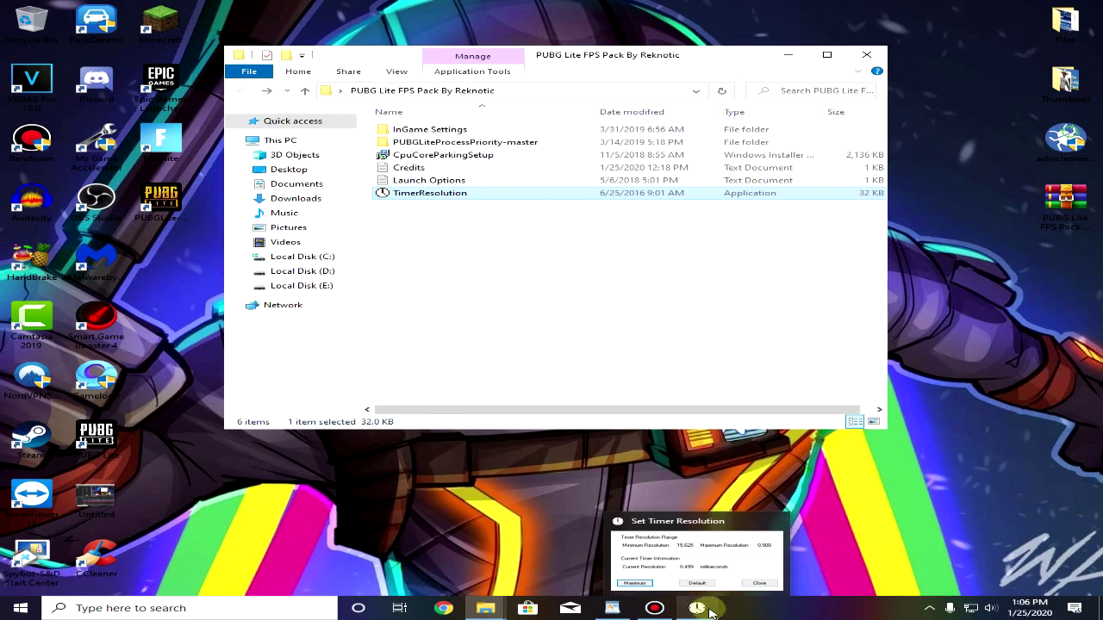
{"action": "left_click", "coordinate": [697, 608]}
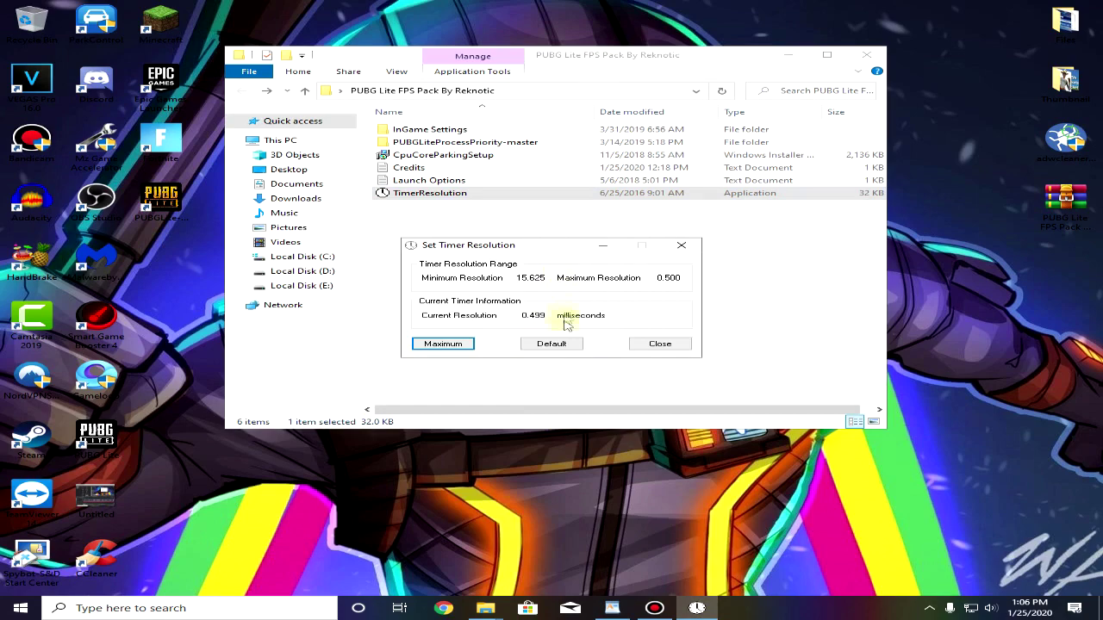
{"action": "left_click", "coordinate": [660, 344]}
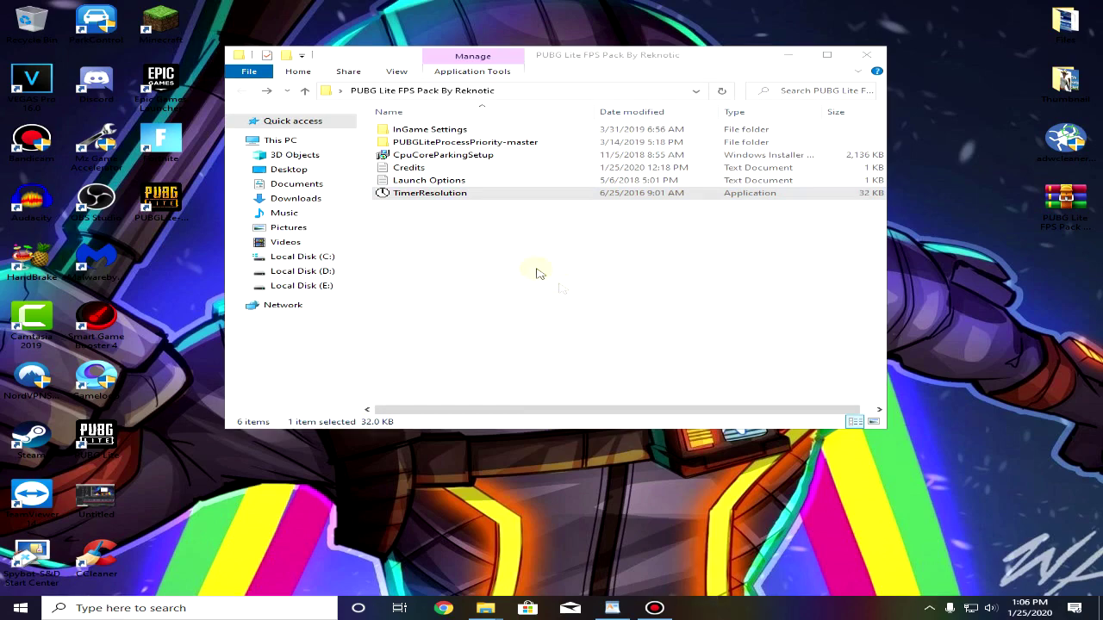
Put the TimerResolution application from the PUBG Lite FPS Pack folder on the desktop.
{"action": "left_click_drag", "start_coordinate": [429, 193], "coordinate": [173, 269]}
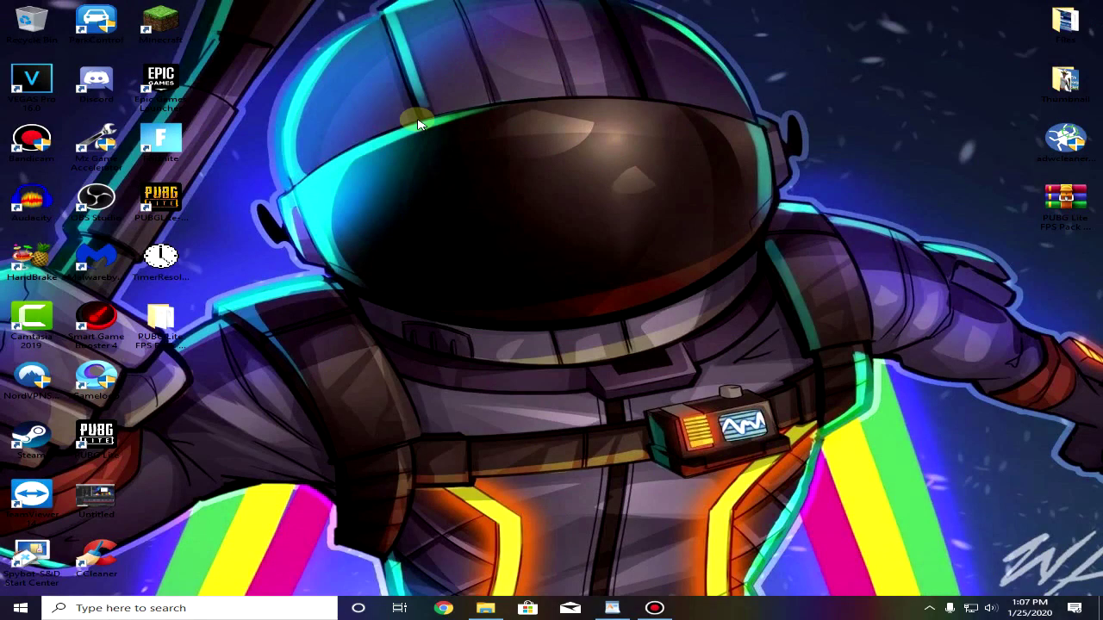
In Windows PowerShell as administrator, run powercfg -duplicatescheme e9a42b02-d5df-448d-aa00-03f14749eb61 twice and close the console.
{"action": "left_click", "coordinate": [110, 608]}
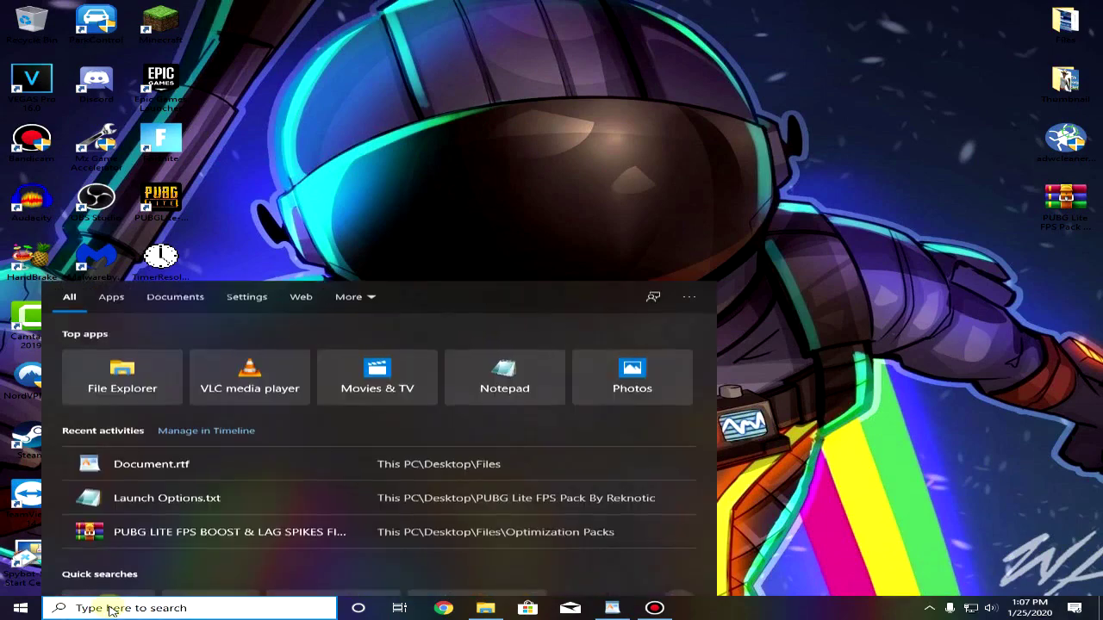
{"action": "type", "text": "powers"}
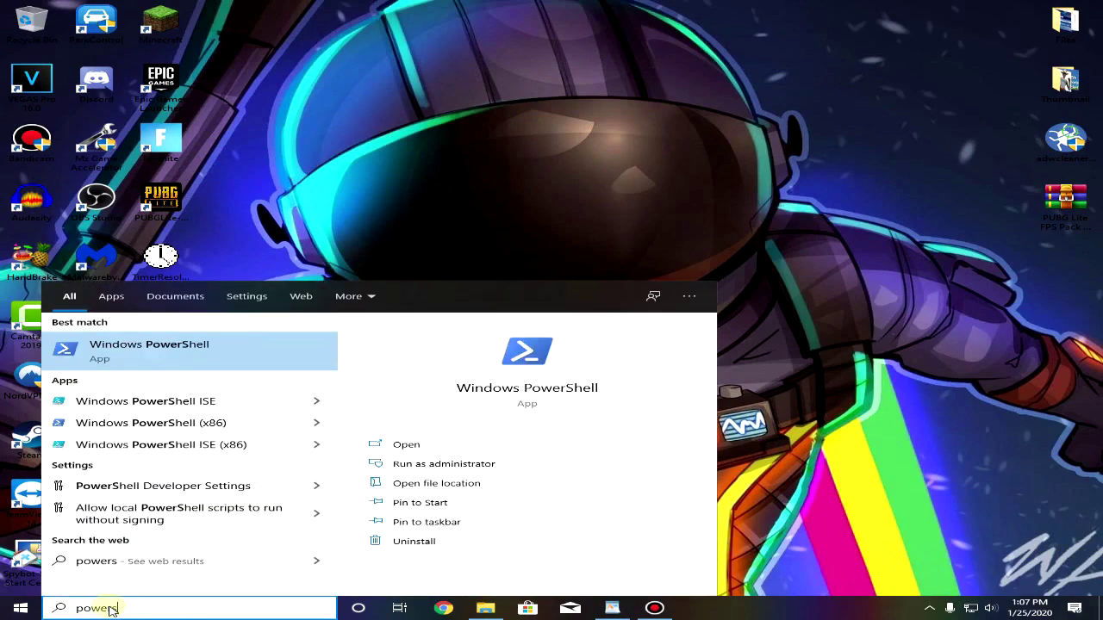
{"action": "type", "text": "he"}
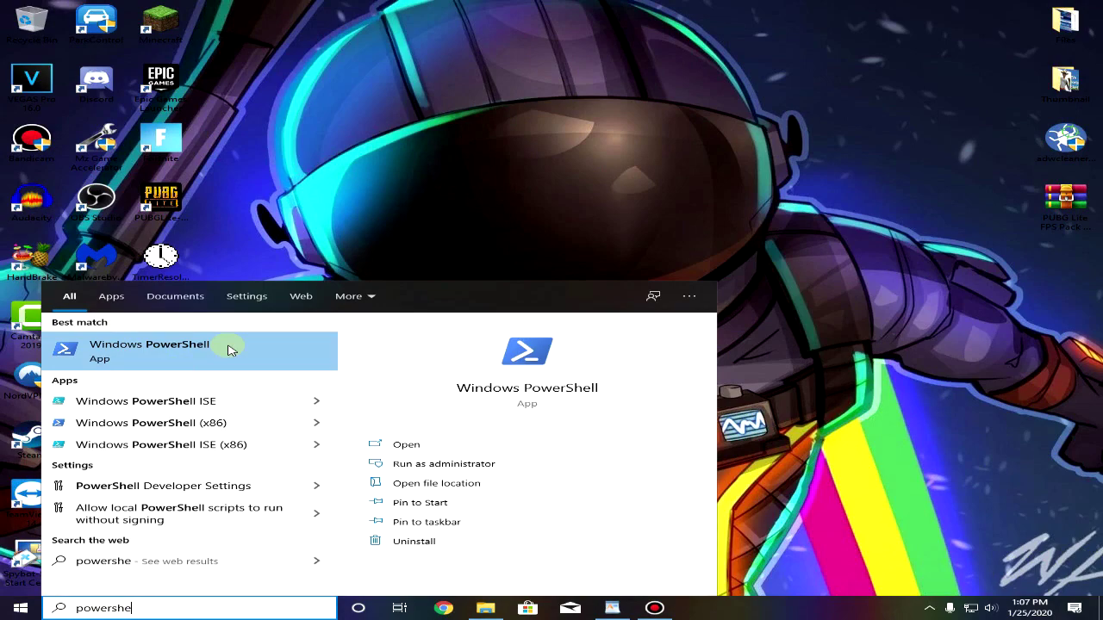
{"action": "left_click", "coordinate": [478, 470]}
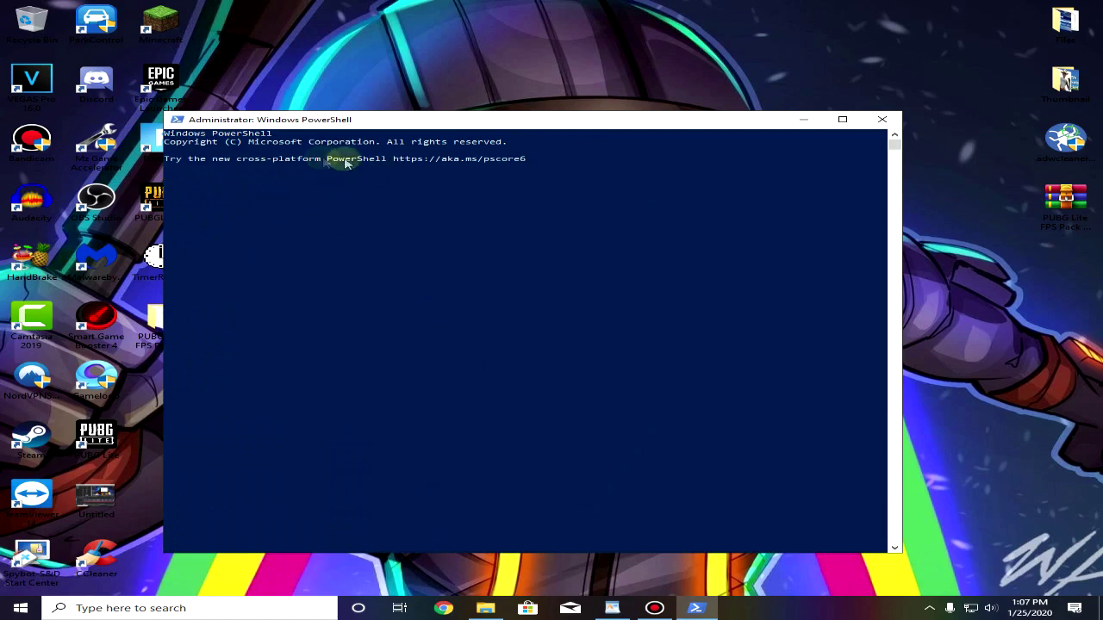
{"action": "right_click", "coordinate": [344, 194]}
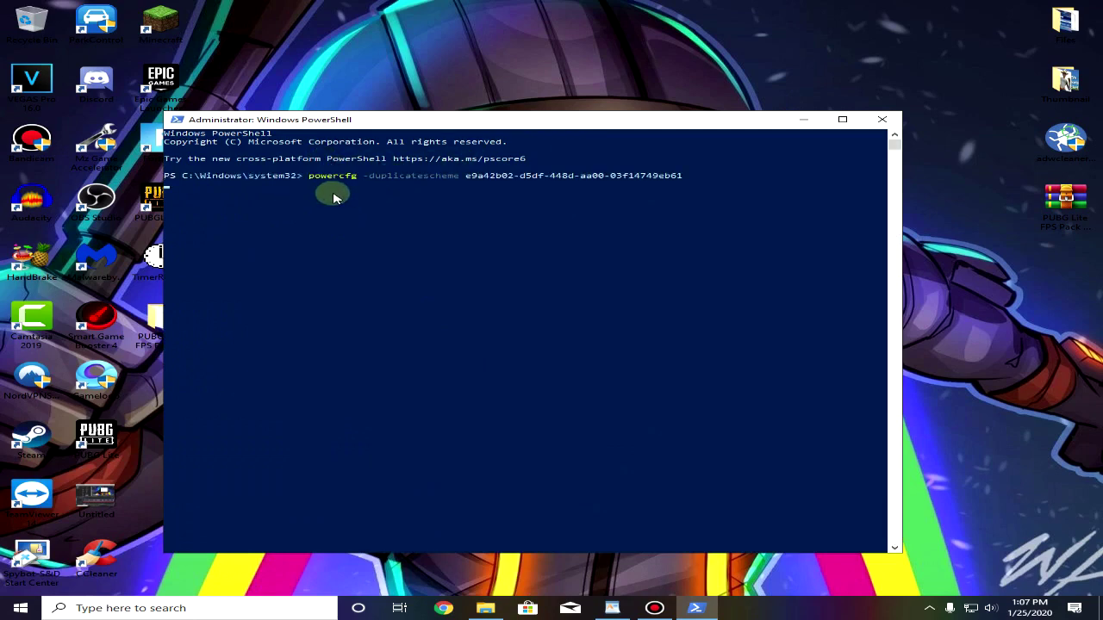
{"action": "key", "text": "Return"}
{"action": "right_click", "coordinate": [332, 196]}
{"action": "key", "text": "Return"}
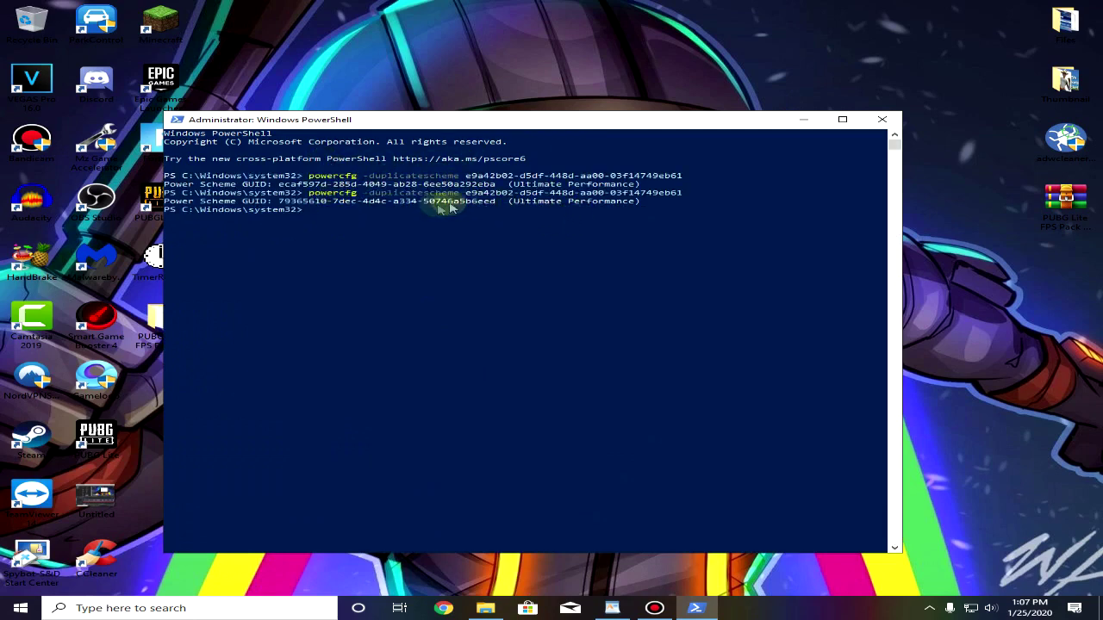
{"action": "left_click", "coordinate": [882, 121]}
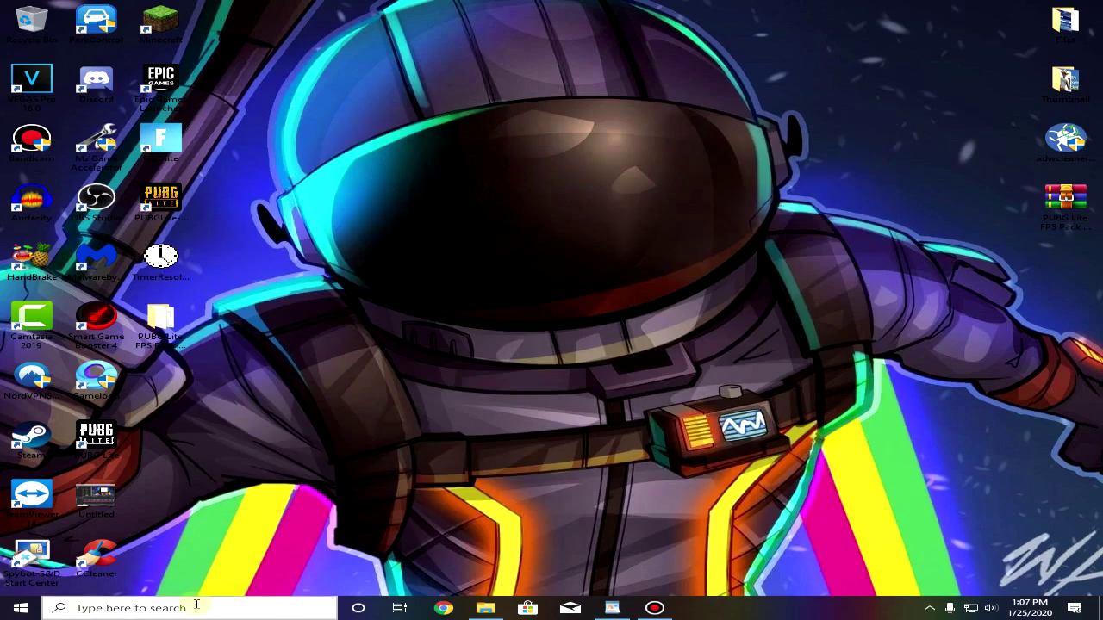
Go to Power Options through Edit power plan and activate an Ultimate Performance plan from the additional plans.
{"action": "left_click", "coordinate": [194, 608]}
{"action": "type", "text": "power"}
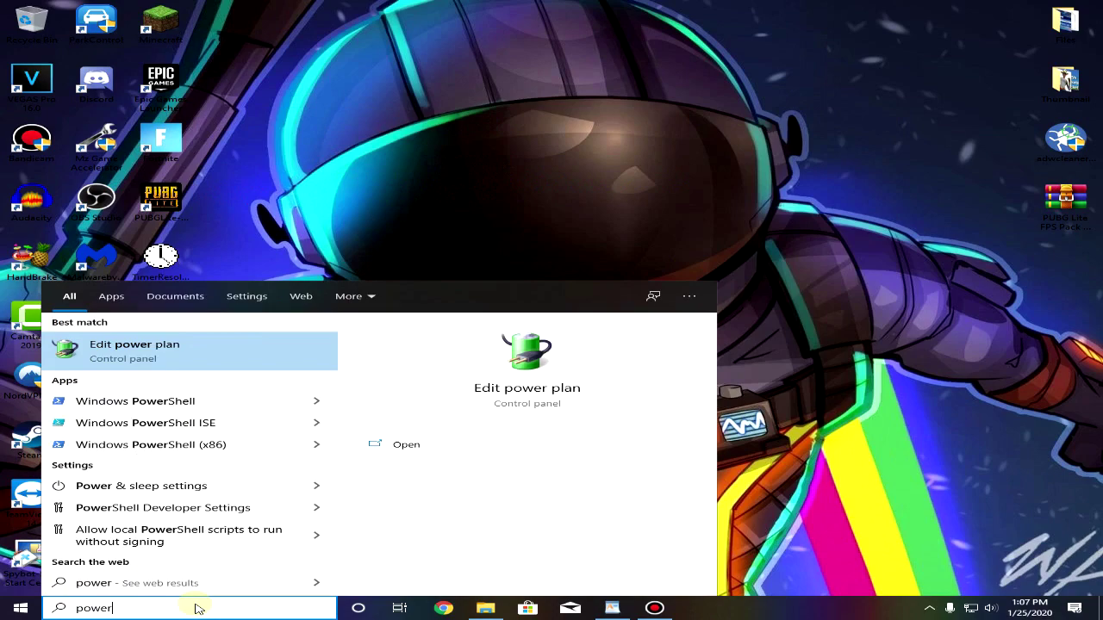
{"action": "left_click", "coordinate": [172, 349]}
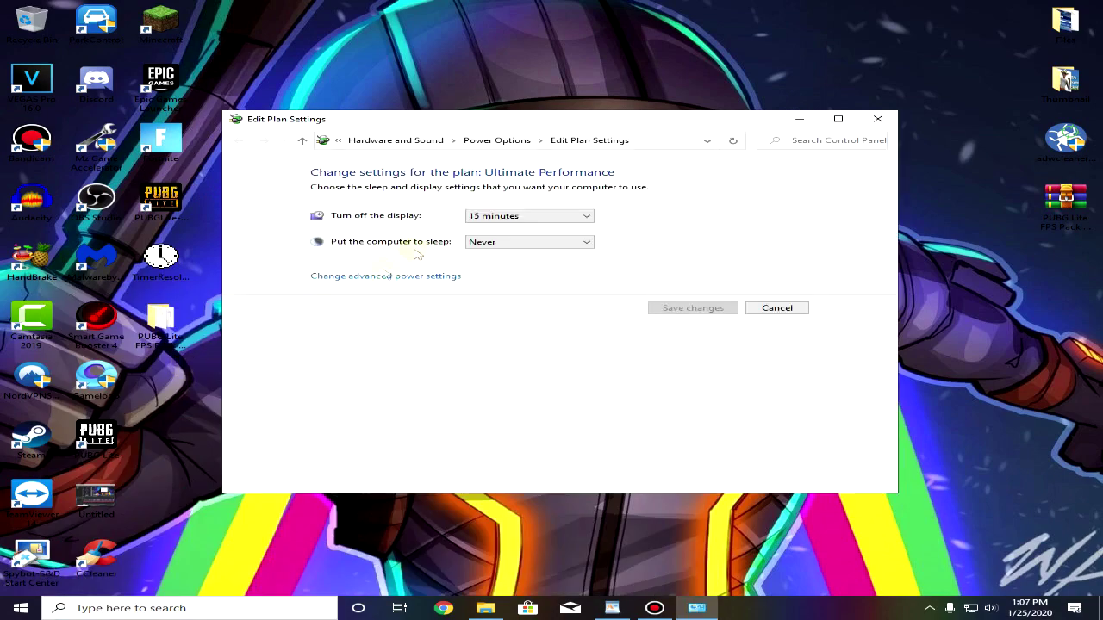
{"action": "left_click", "coordinate": [491, 144]}
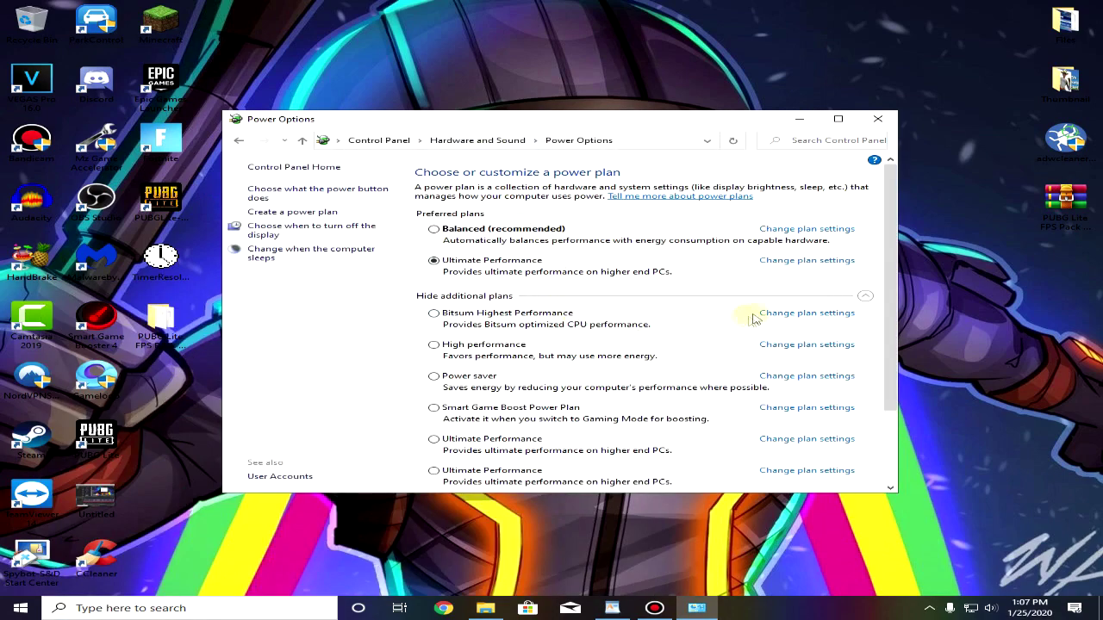
{"action": "left_click", "coordinate": [865, 297]}
{"action": "left_click", "coordinate": [880, 297]}
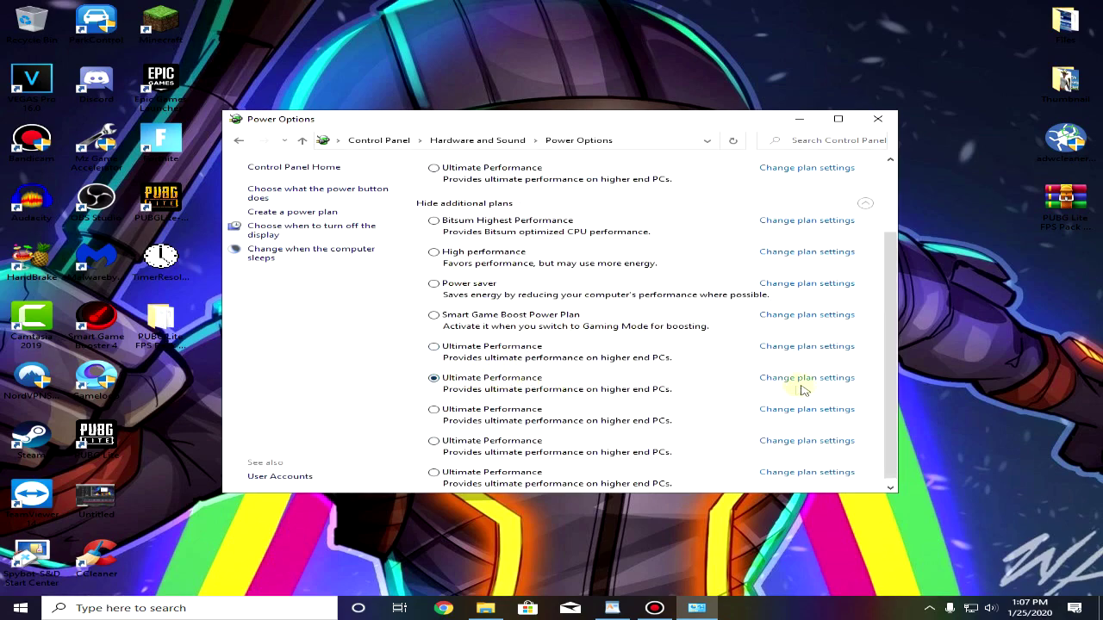
Set the active Ultimate Performance plan to never turn off the display, save the changes and close Power Options.
{"action": "left_click", "coordinate": [807, 381]}
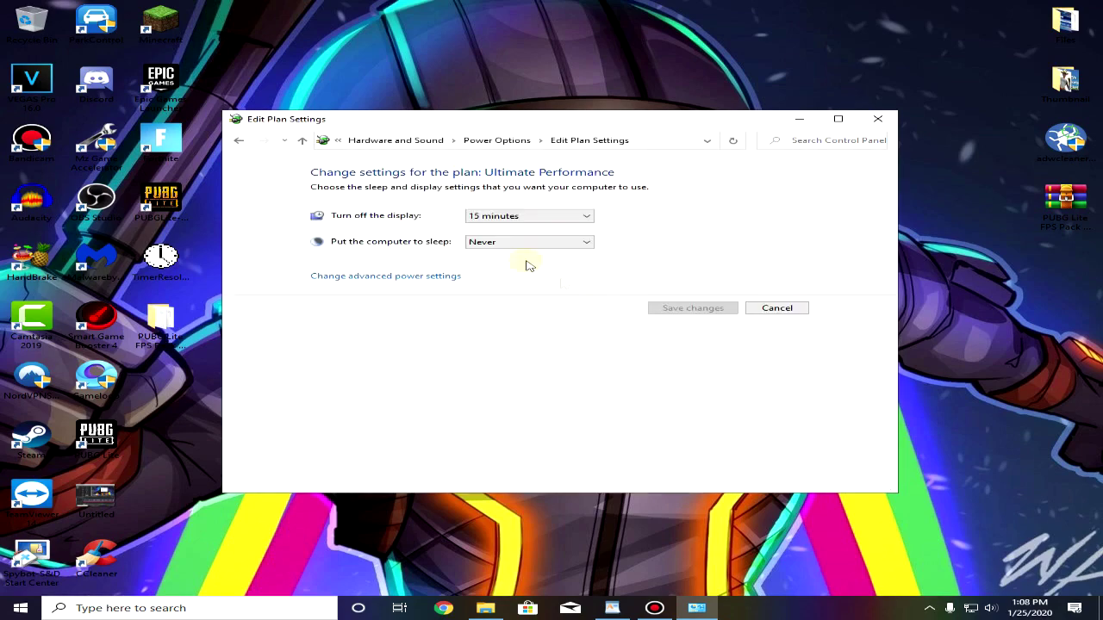
{"action": "left_click", "coordinate": [554, 221]}
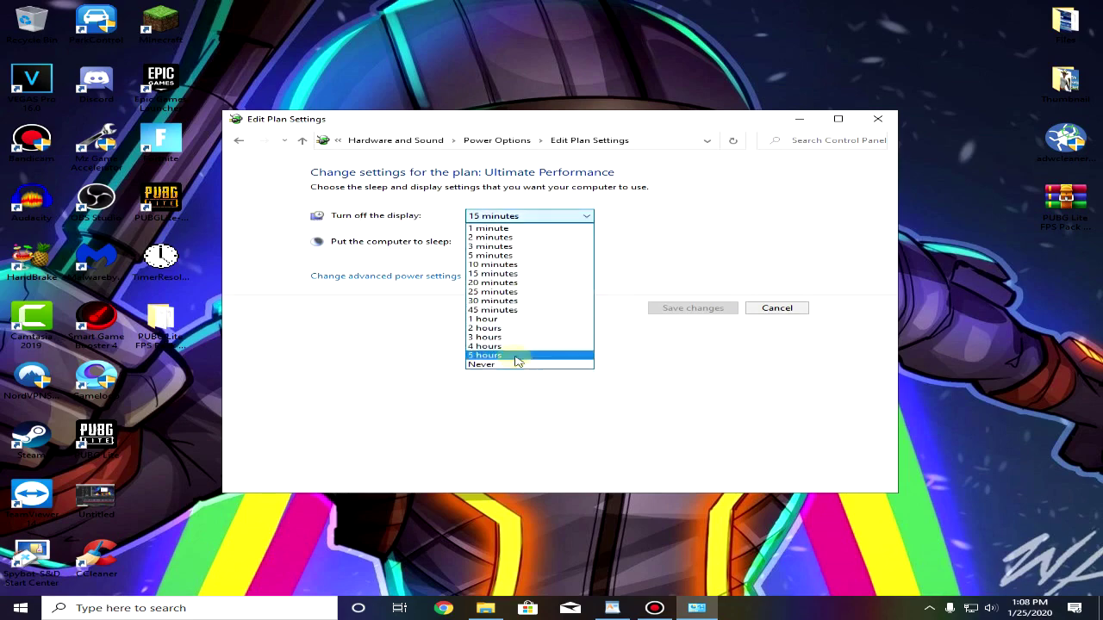
{"action": "left_click", "coordinate": [512, 366]}
{"action": "left_click", "coordinate": [695, 309]}
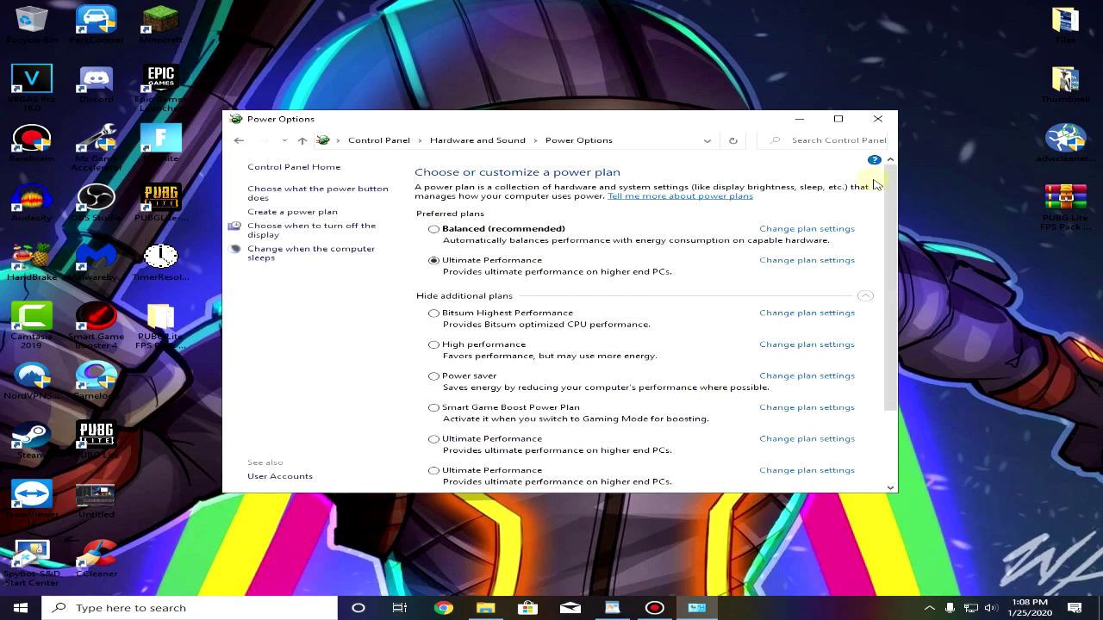
{"action": "left_click", "coordinate": [877, 118]}
{"action": "right_click", "coordinate": [390, 136]}
{"action": "left_click", "coordinate": [478, 168]}
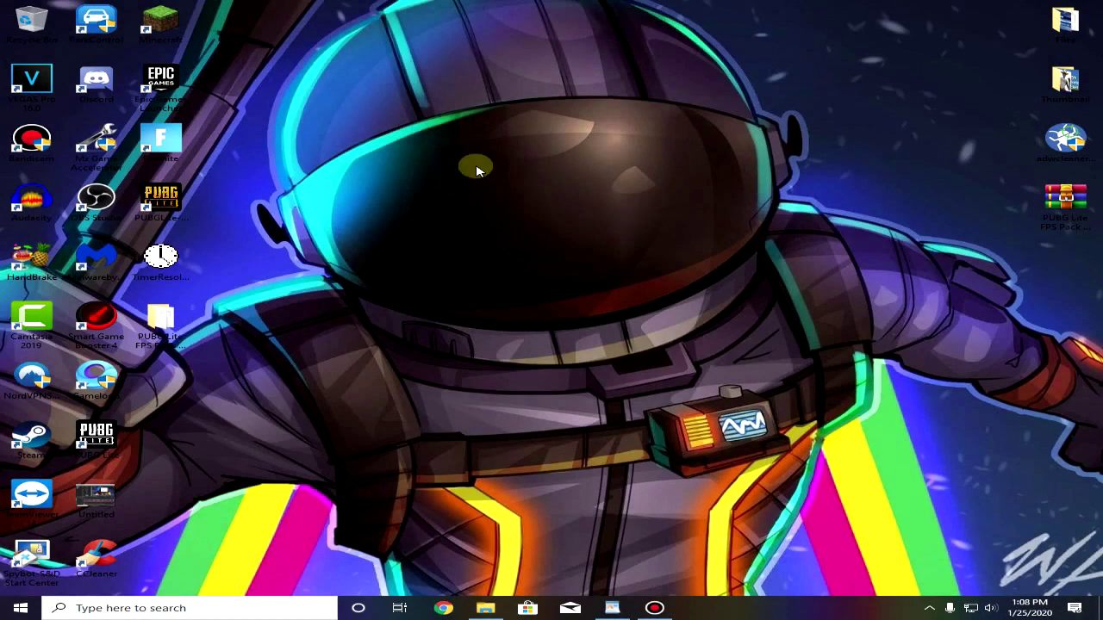
Move the adwcleaner_8.0.1 file to an empty area in the middle of the desktop.
{"action": "left_click_drag", "start_coordinate": [1061, 143], "coordinate": [569, 149]}
{"action": "left_click_drag", "start_coordinate": [478, 92], "coordinate": [637, 145]}
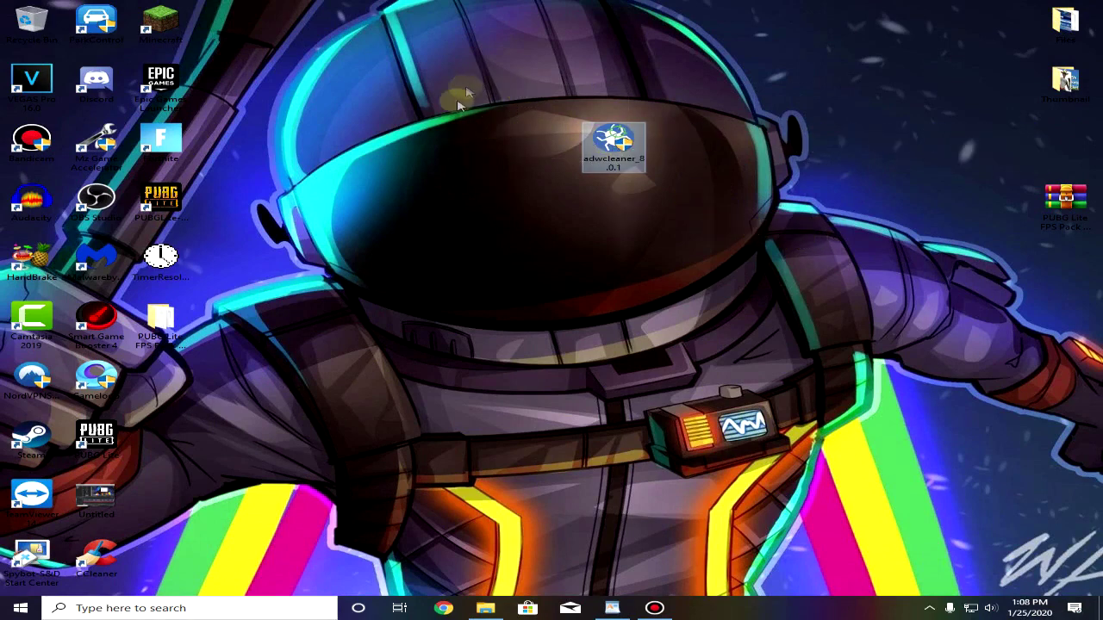
{"action": "left_click", "coordinate": [462, 99]}
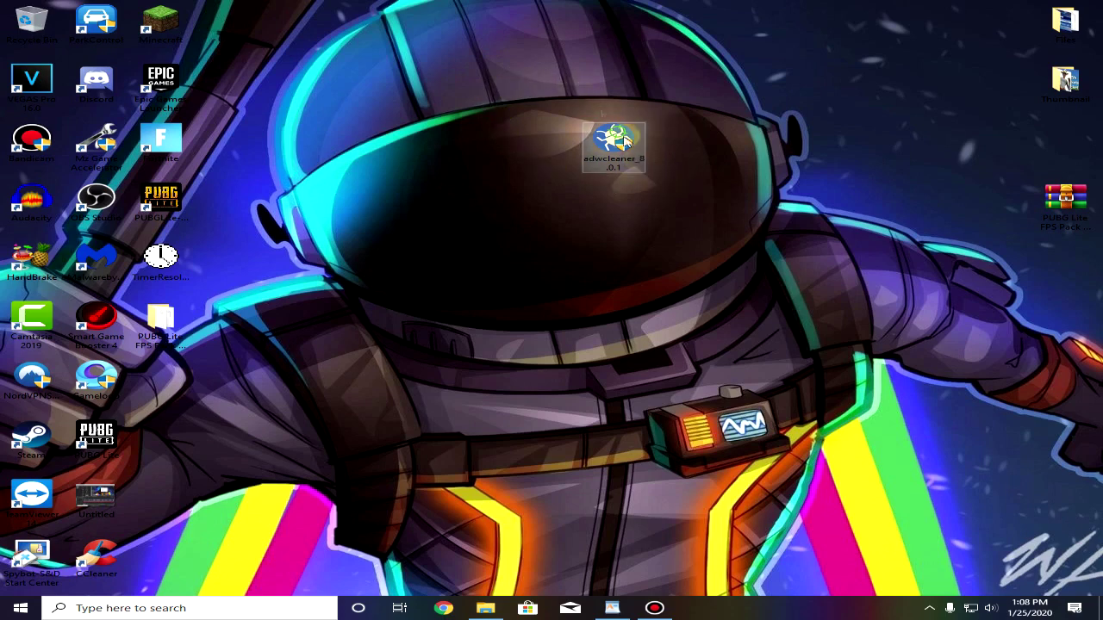
Launch adwcleaner_8.0.1 with administrator permission and scan the PC for adware and PUPs.
{"action": "double_click", "coordinate": [616, 147]}
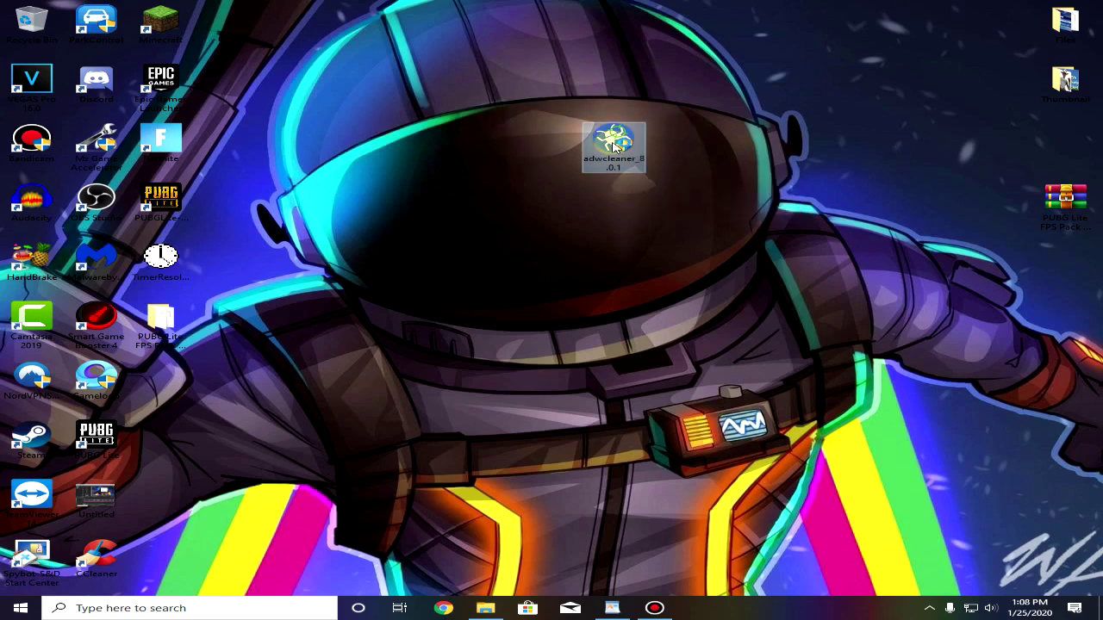
{"action": "left_click", "coordinate": [514, 398]}
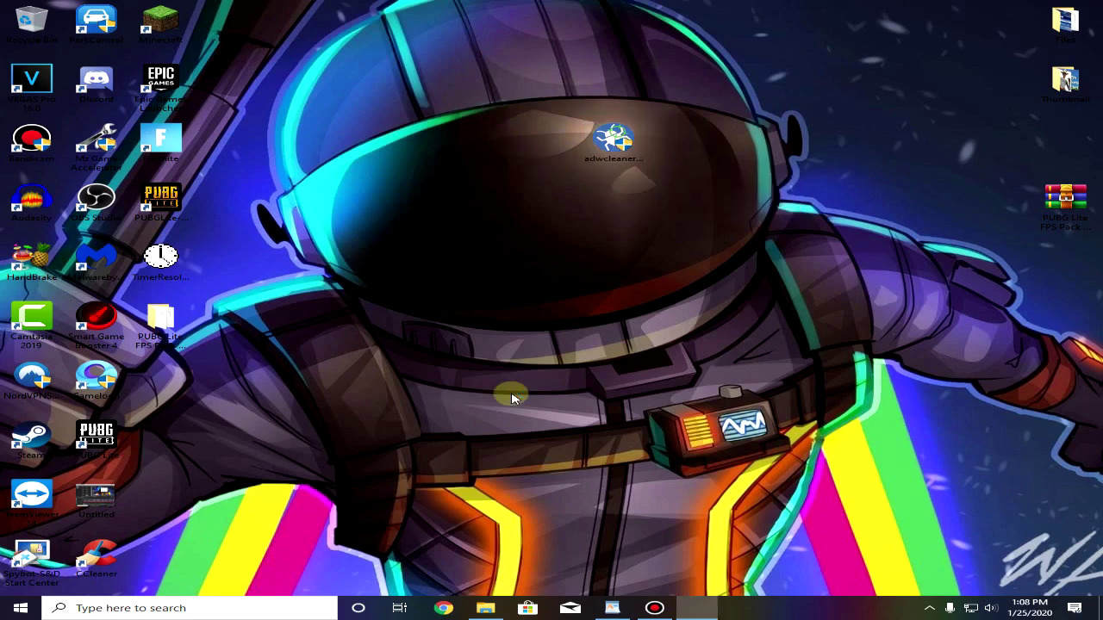
{"action": "left_click", "coordinate": [613, 315]}
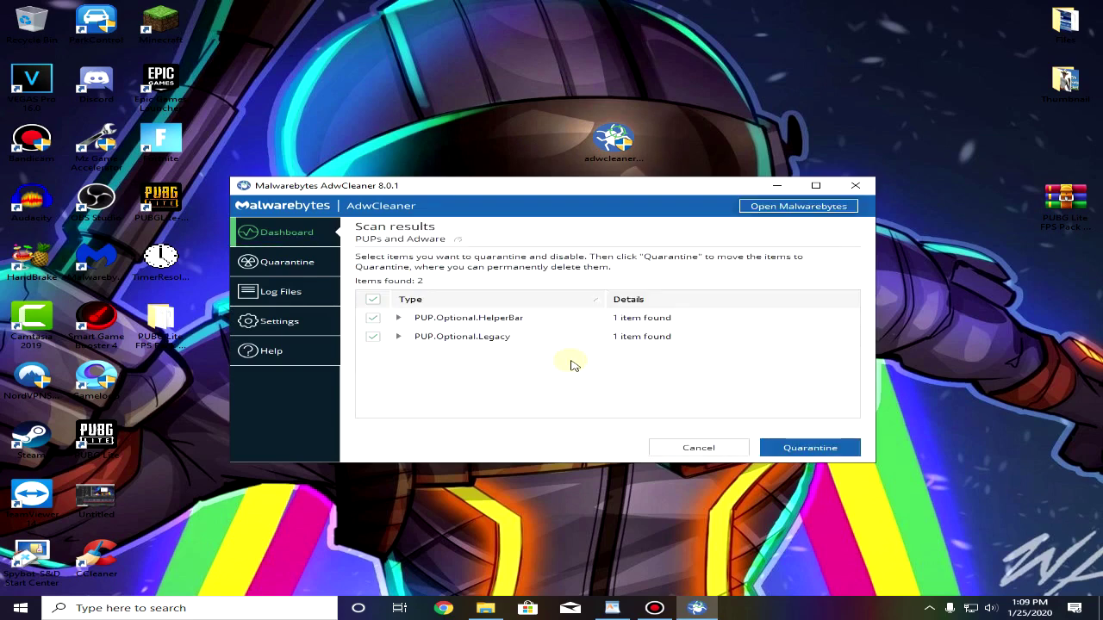
{"action": "left_click", "coordinate": [829, 454]}
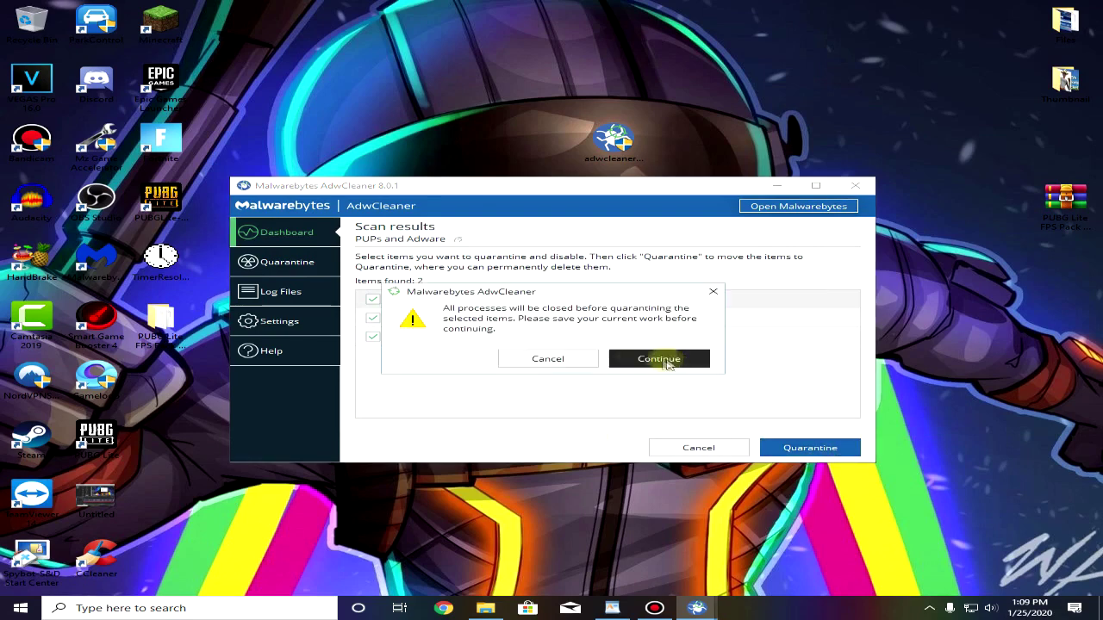
{"action": "left_click", "coordinate": [568, 362]}
{"action": "left_click", "coordinate": [682, 449]}
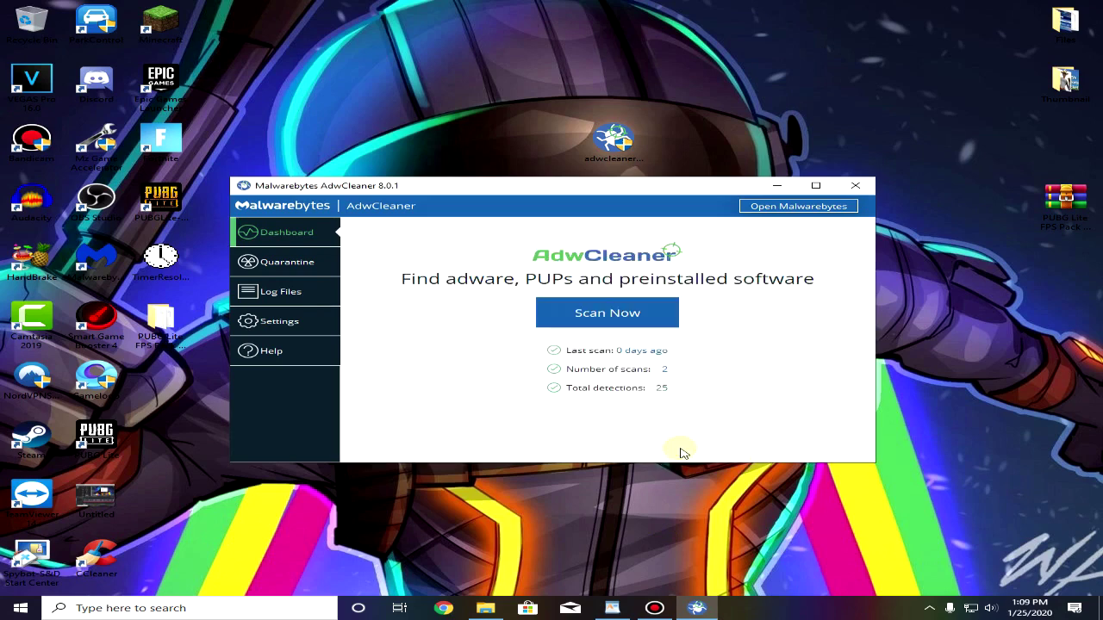
Close AdwCleaner and refresh the desktop.
{"action": "left_click", "coordinate": [856, 186]}
{"action": "right_click", "coordinate": [476, 155]}
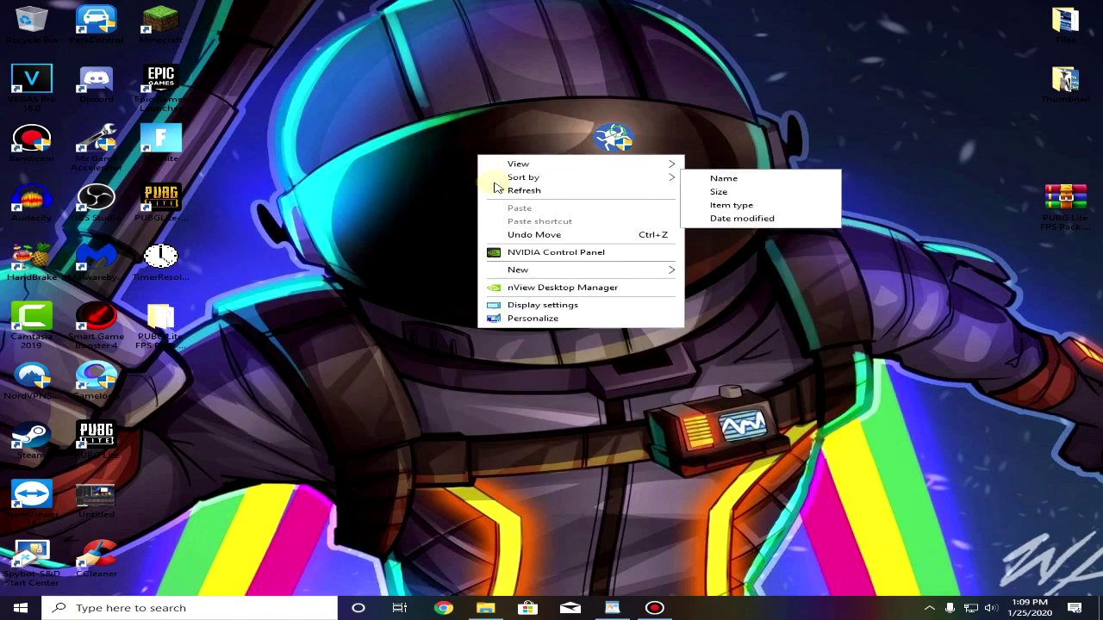
{"action": "left_click", "coordinate": [521, 189]}
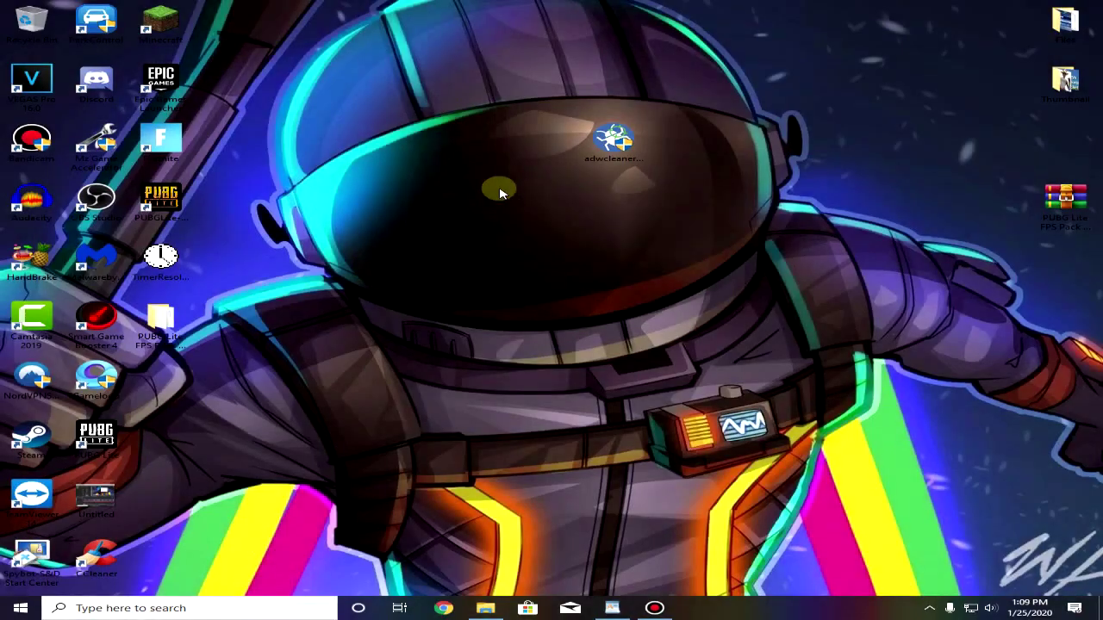